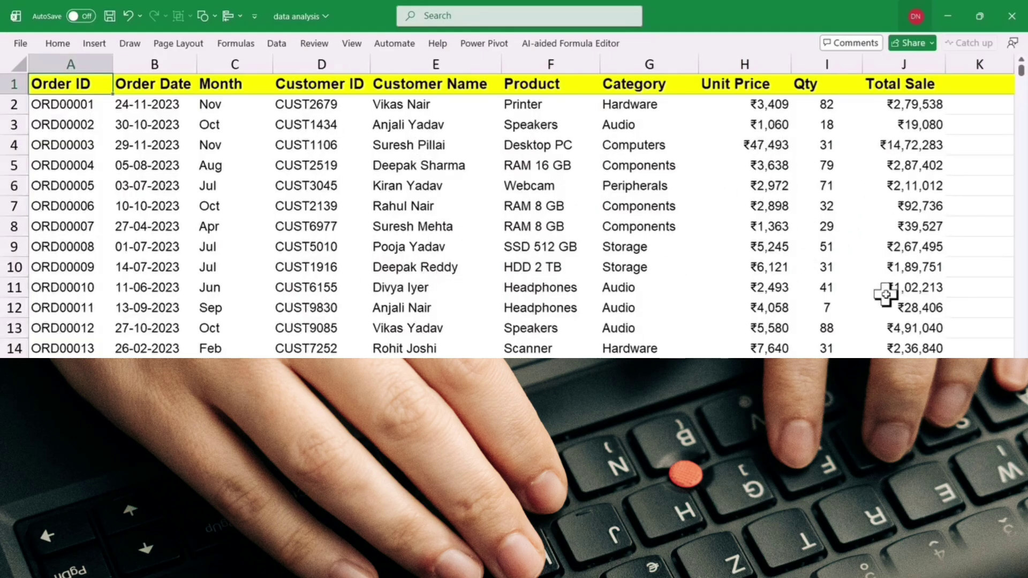
- Examine the order records down to the last rows of the sales data and return to the first record
left_click(159, 283)
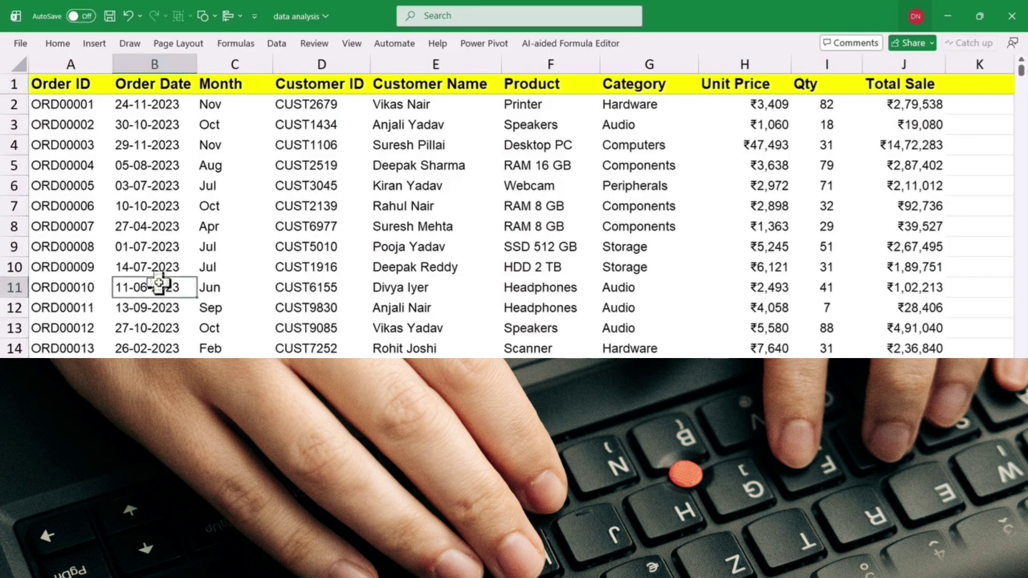
key("ctrl+Down")
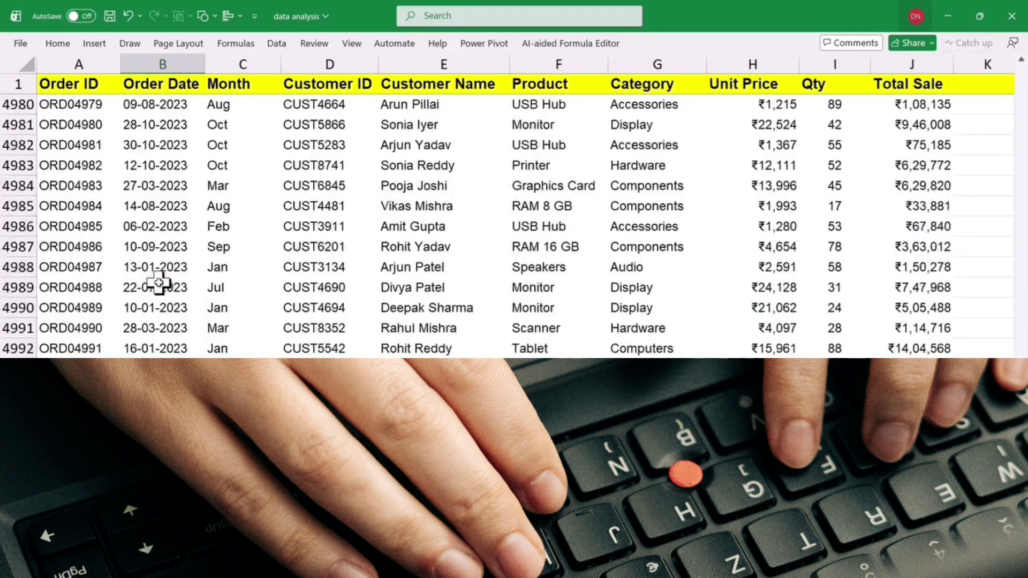
scroll(146, 344, "down", 2)
scroll(161, 418, "up", 3)
left_click(241, 449)
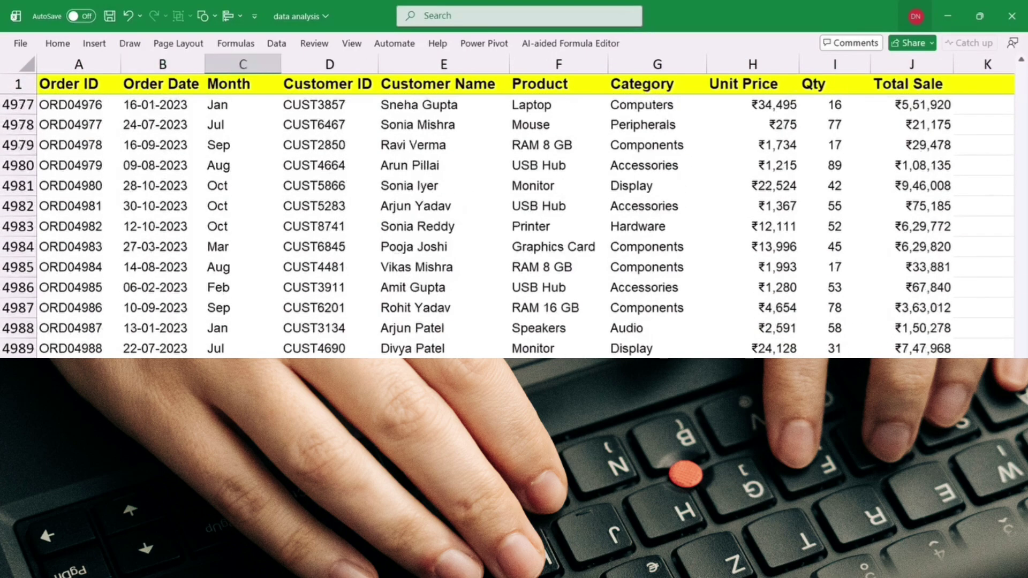
key("ctrl+Home")
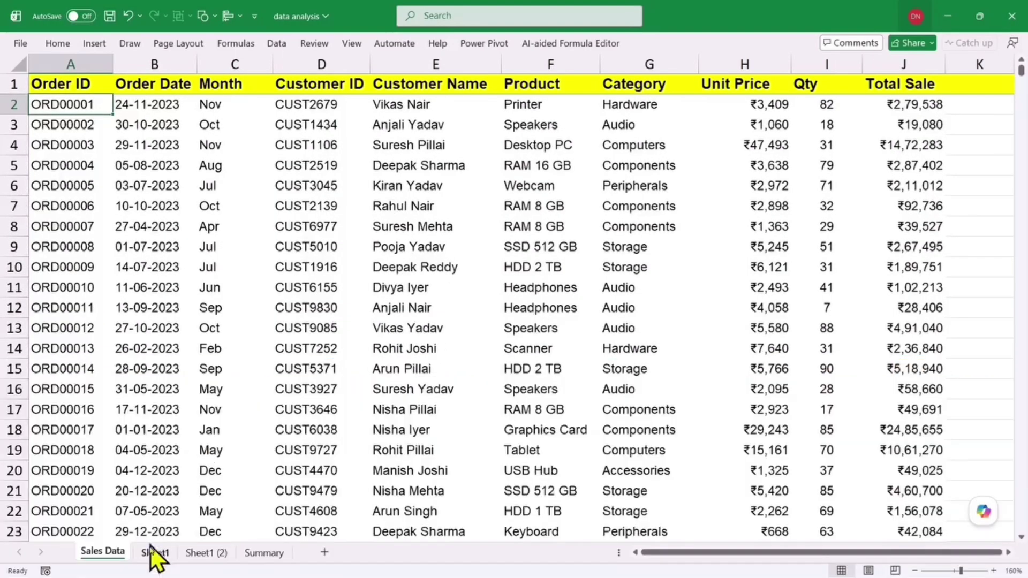
- On Sheet1, change the selected month in D2 to feb and mar to refresh the finished report
left_click(154, 553)
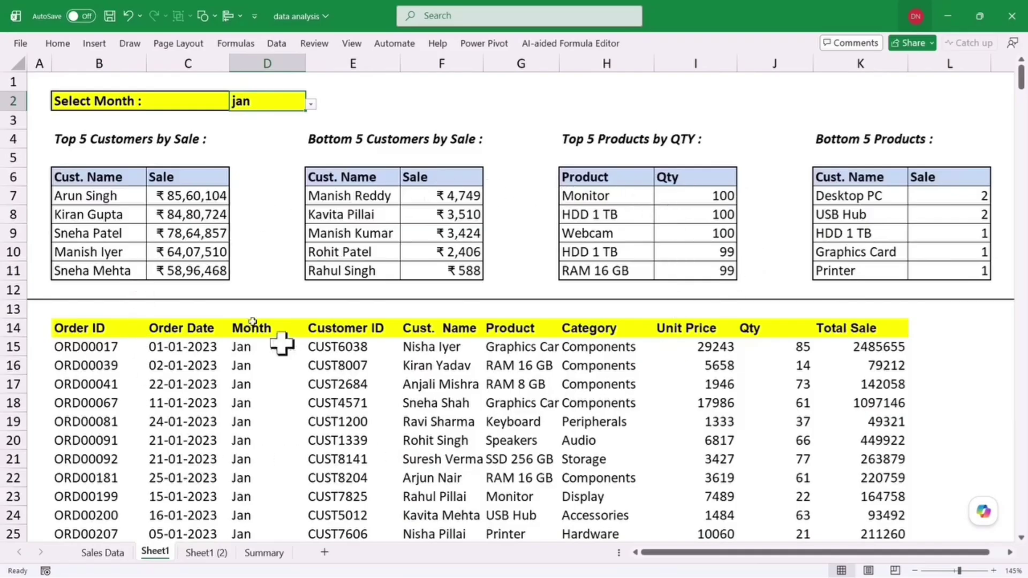
left_click(311, 105)
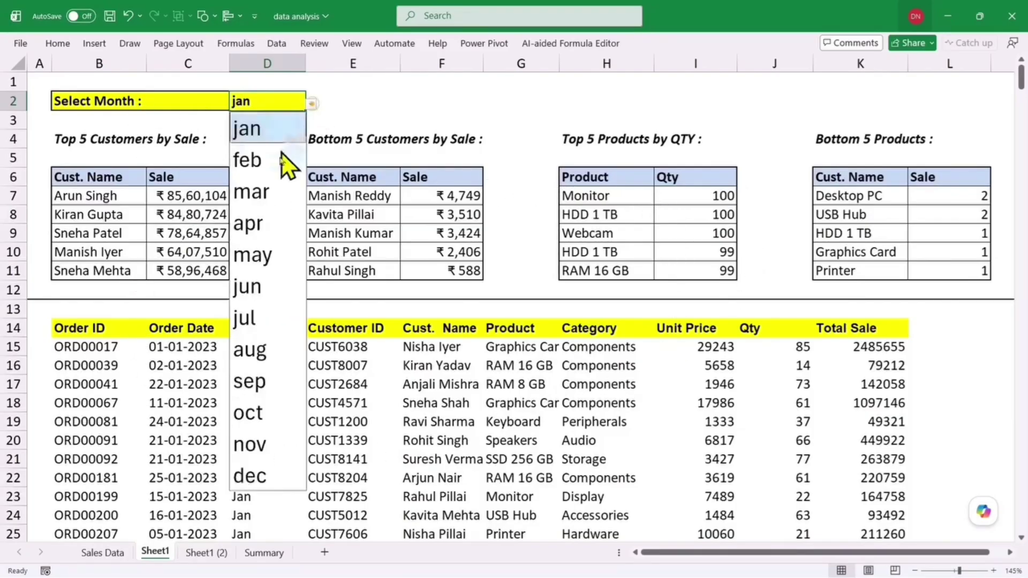
left_click(264, 161)
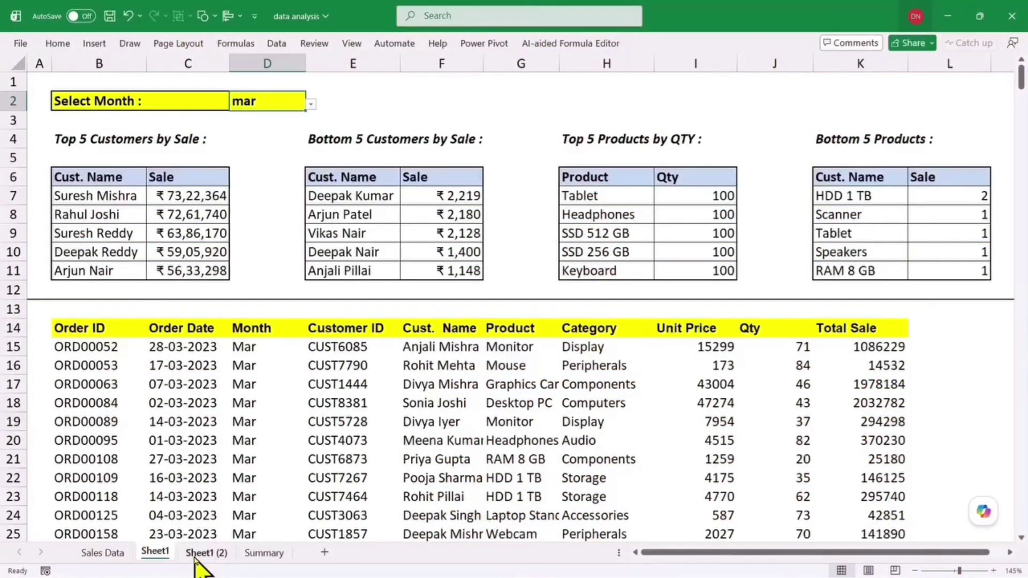
- Compare the Sheet1 (2) template with the Sales Data columns and set the template's selected month in D2 to mar
left_click(196, 554)
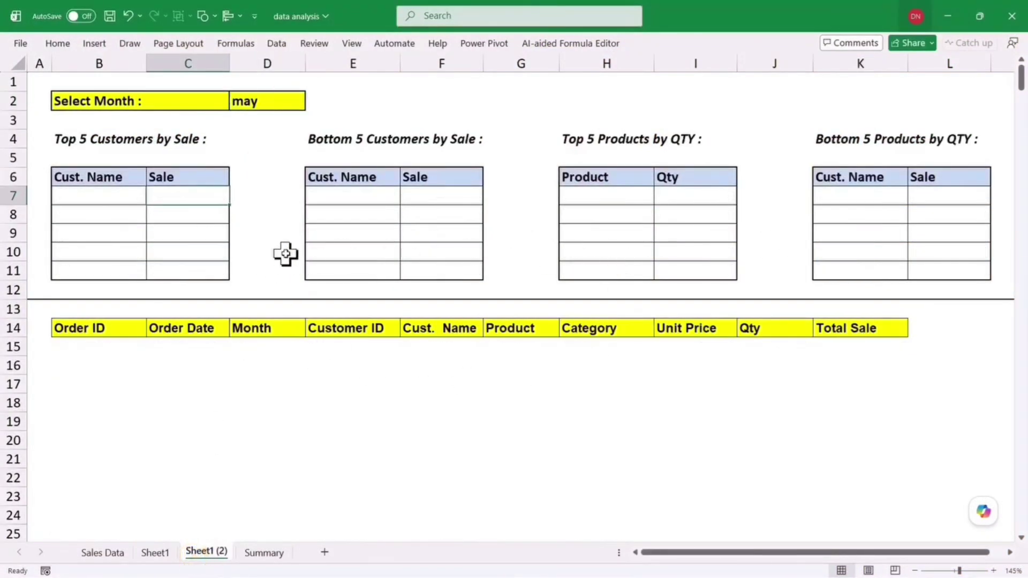
left_click(75, 352)
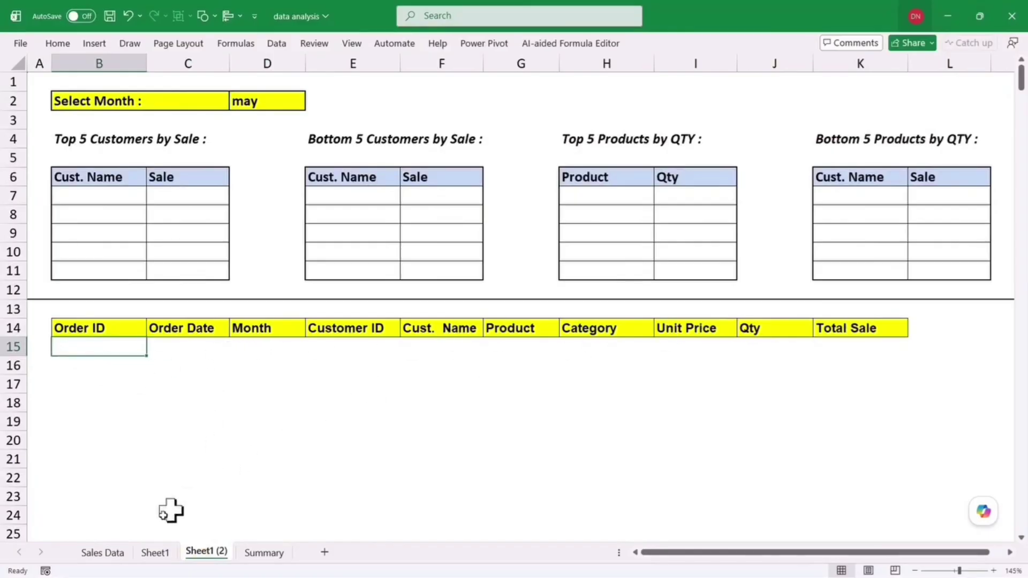
left_click(105, 553)
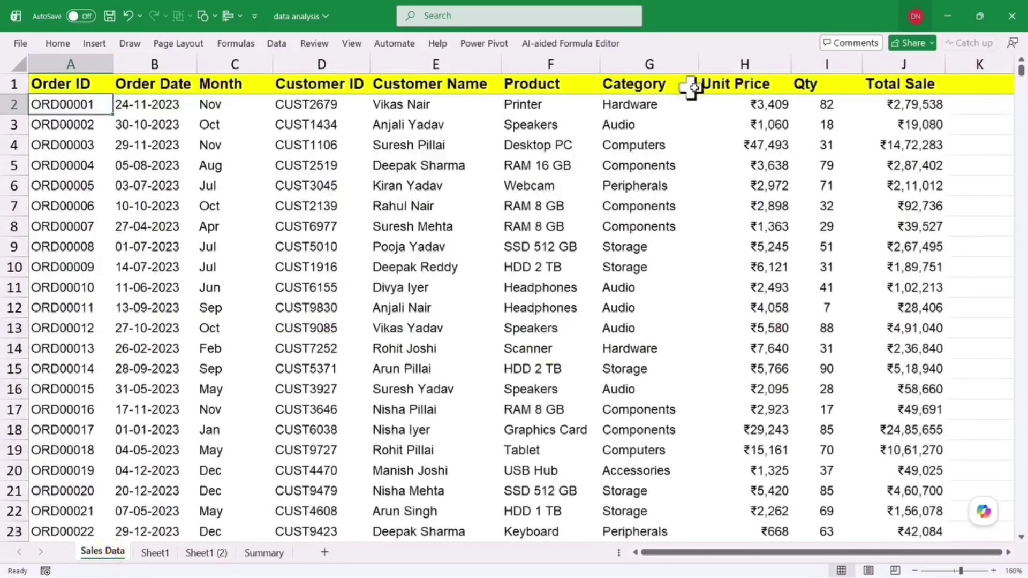
left_click(206, 553)
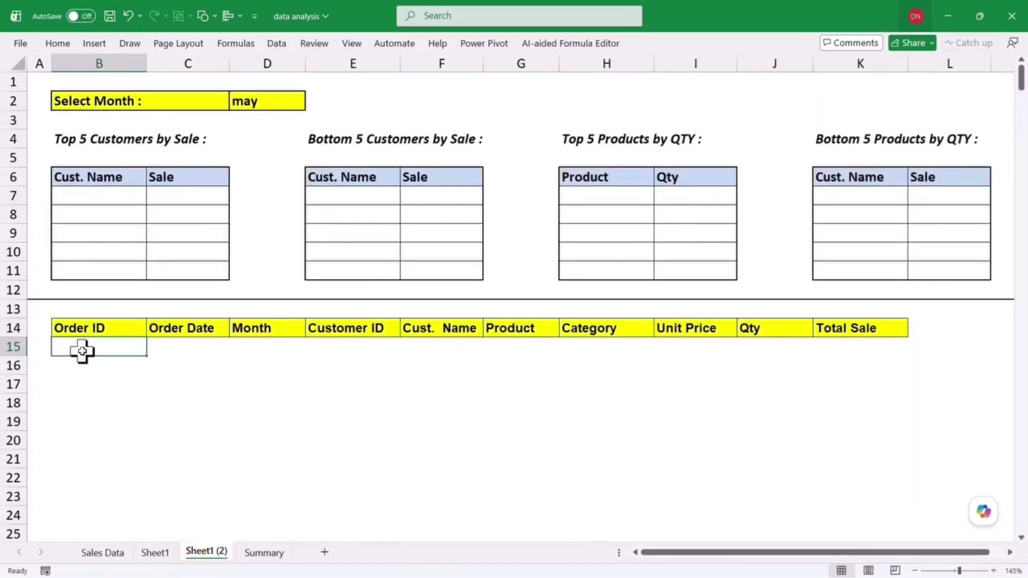
left_click(268, 101)
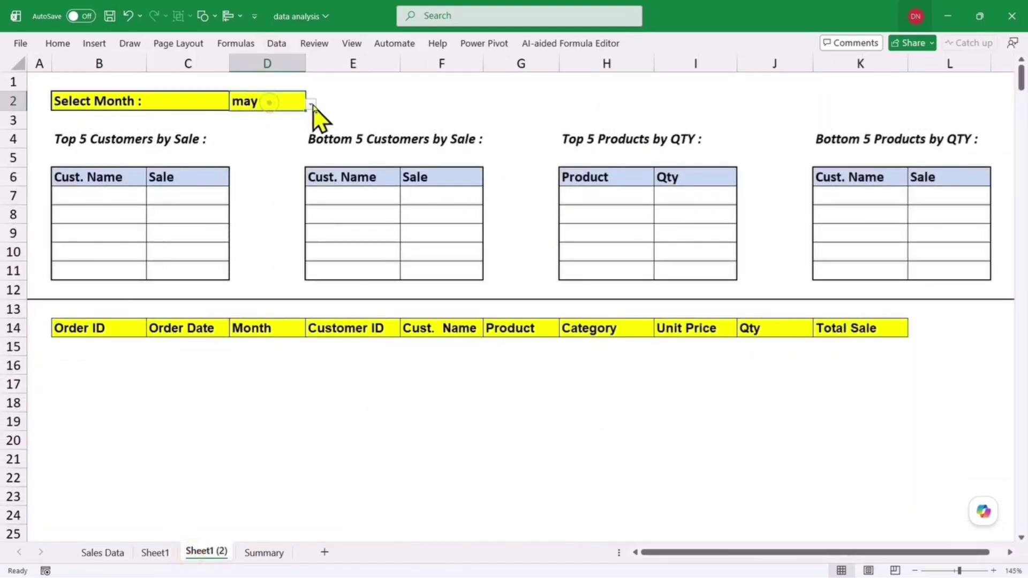
left_click(312, 106)
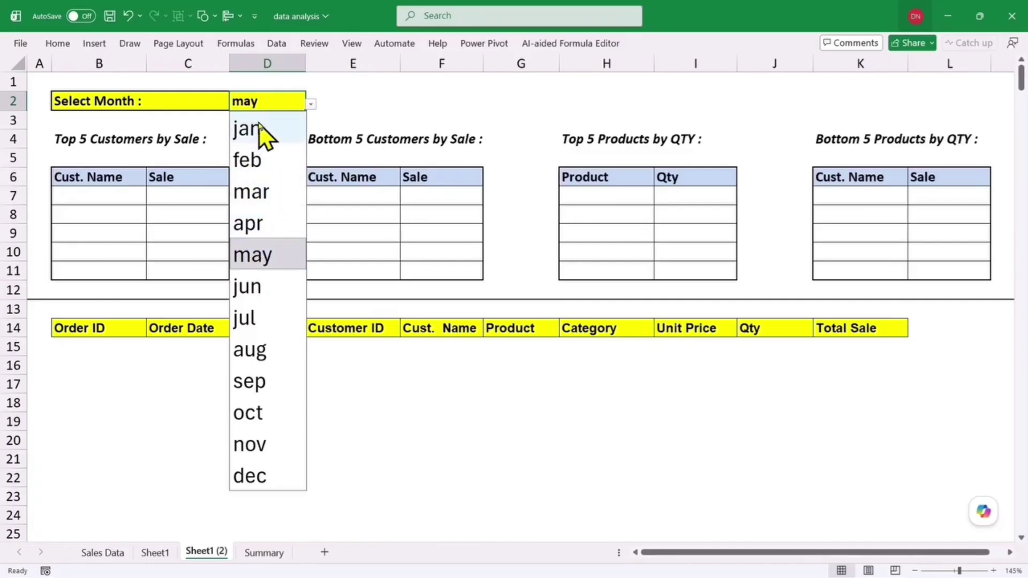
left_click(262, 200)
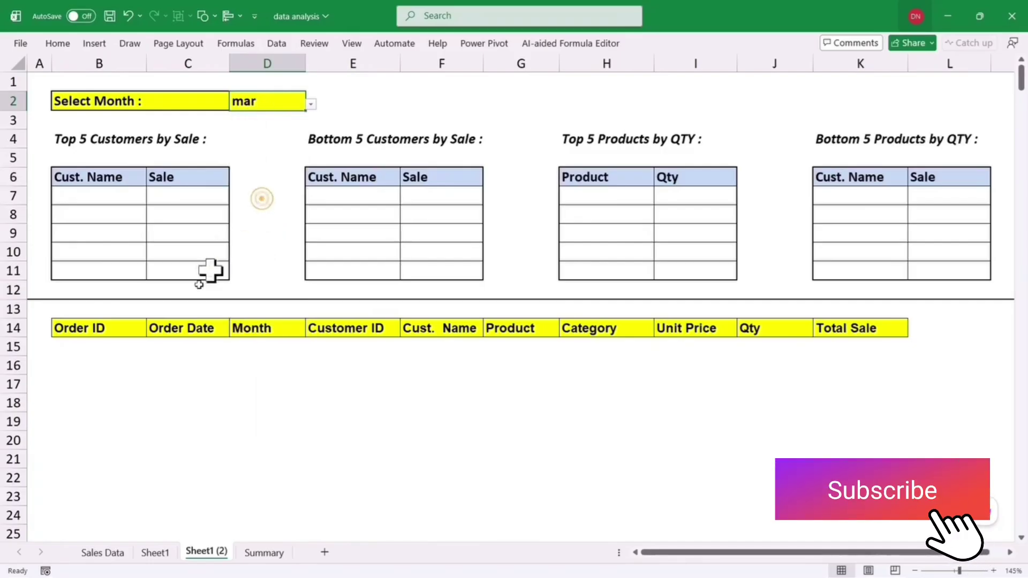
- Begin a FILTER formula in B15 of Sheet1 (2) with Sales Data columns A:J as the array
left_click(84, 364)
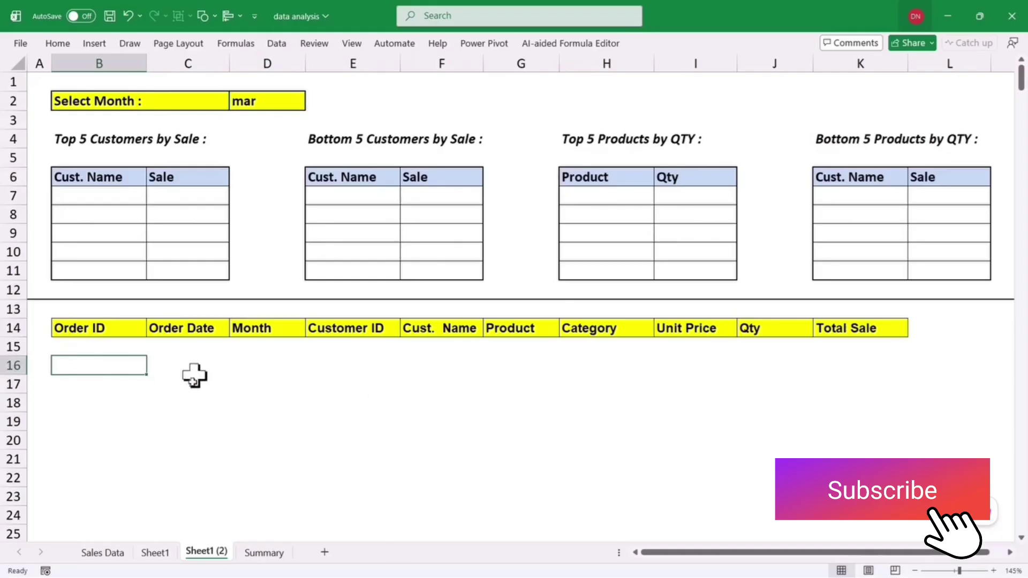
left_click(83, 346)
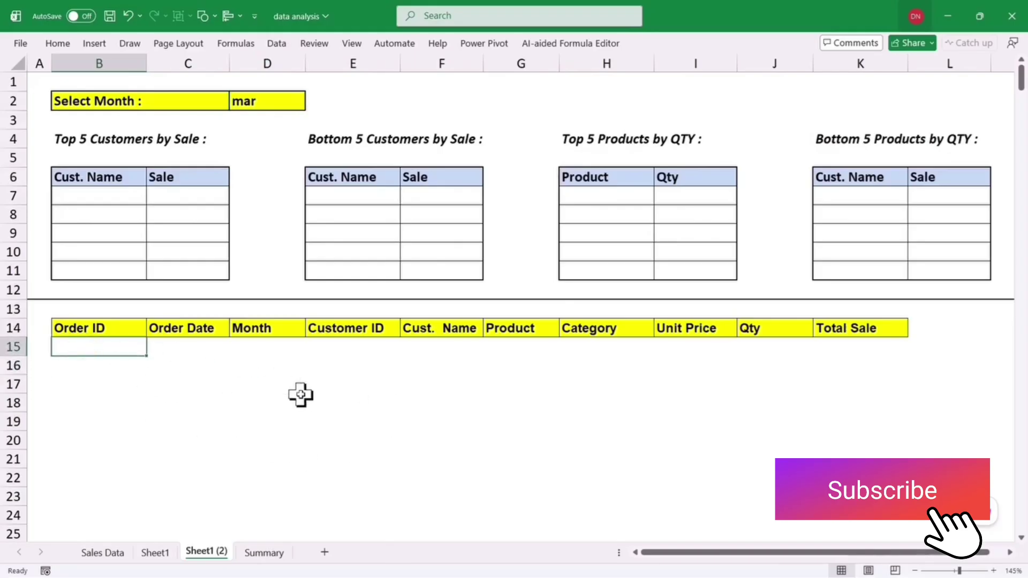
type("=fil")
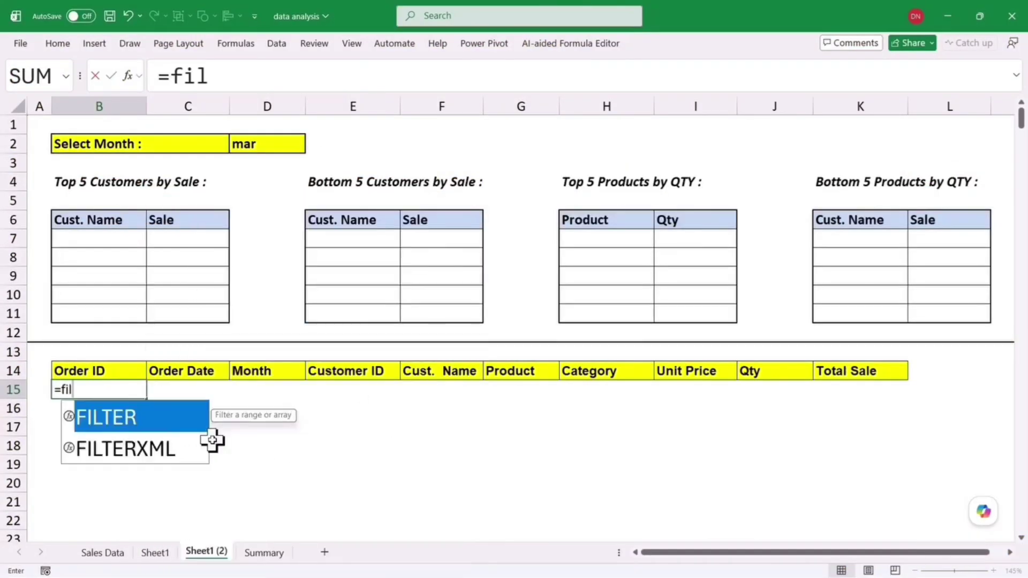
type("t")
key("Tab")
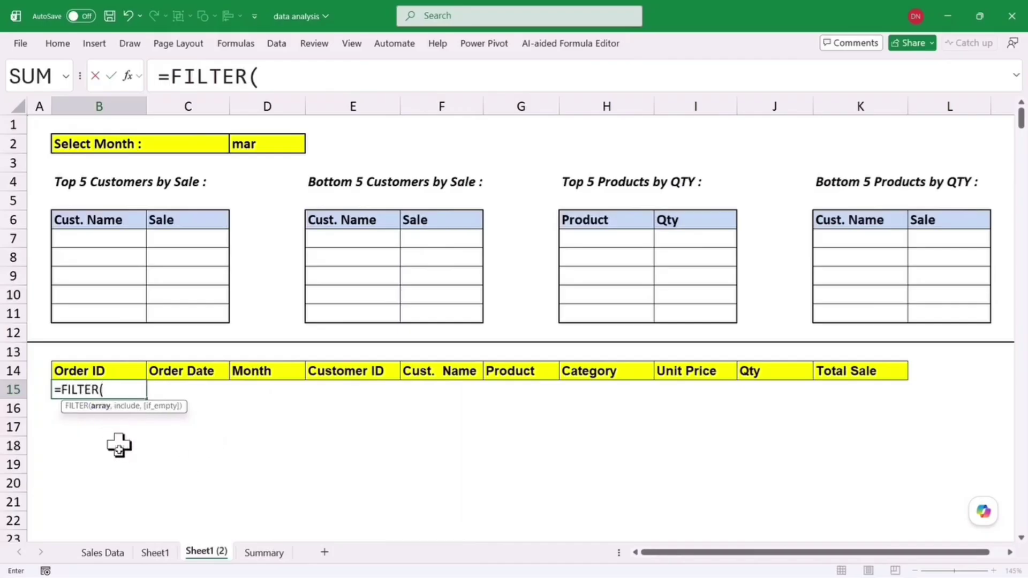
left_click(94, 552)
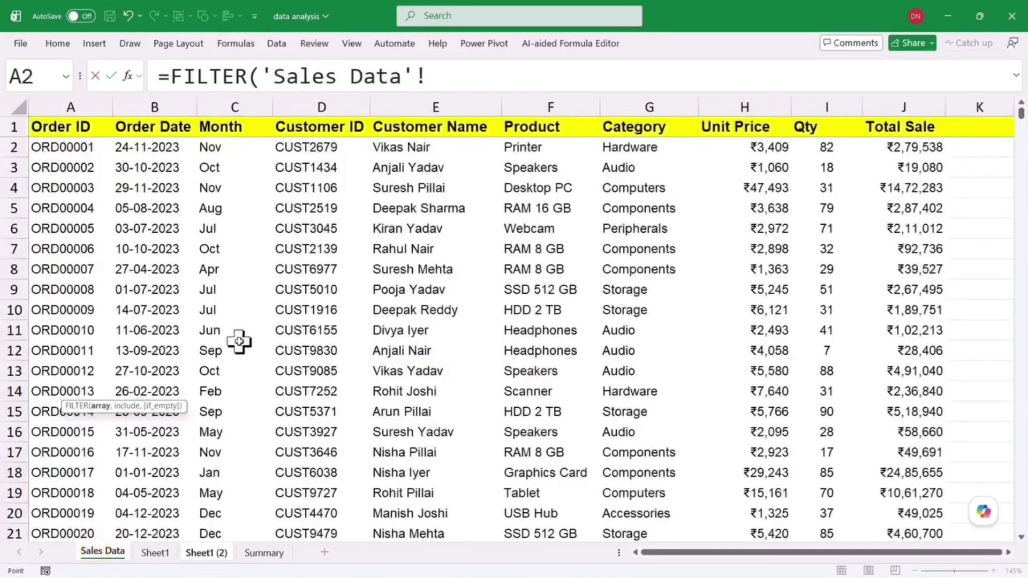
left_click_drag(69, 130, 634, 468)
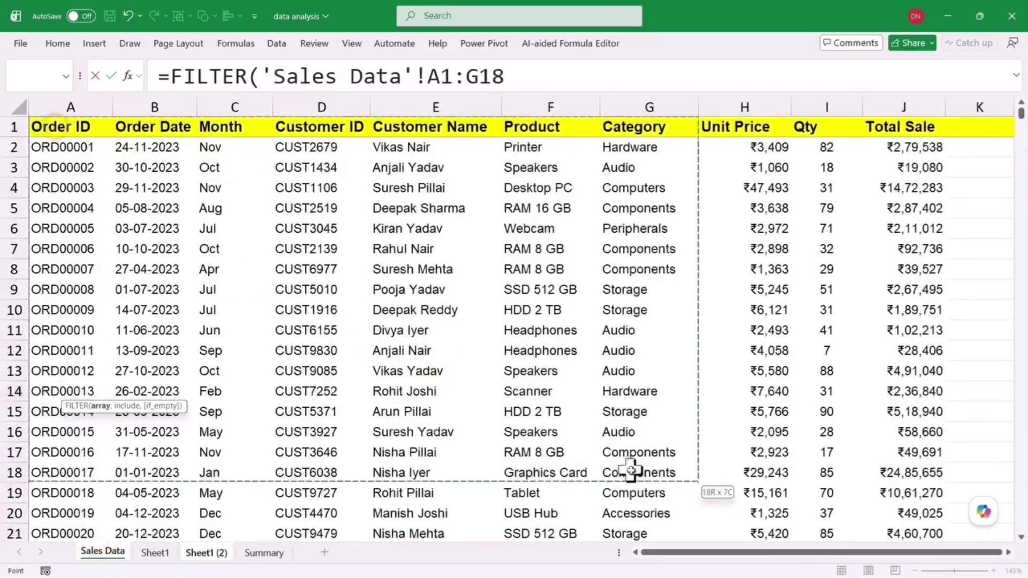
left_click_drag(75, 107, 881, 108)
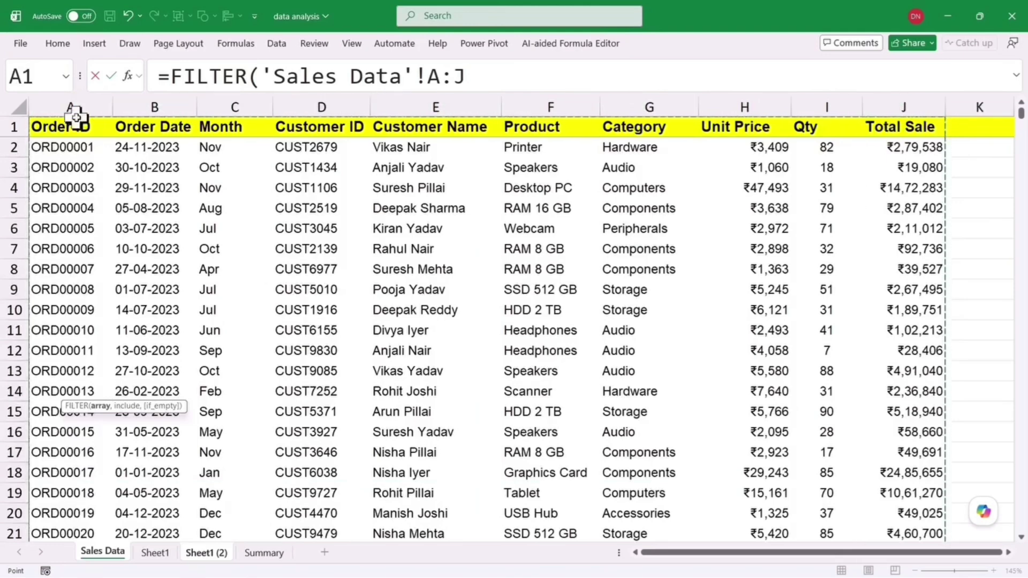
left_click(521, 80)
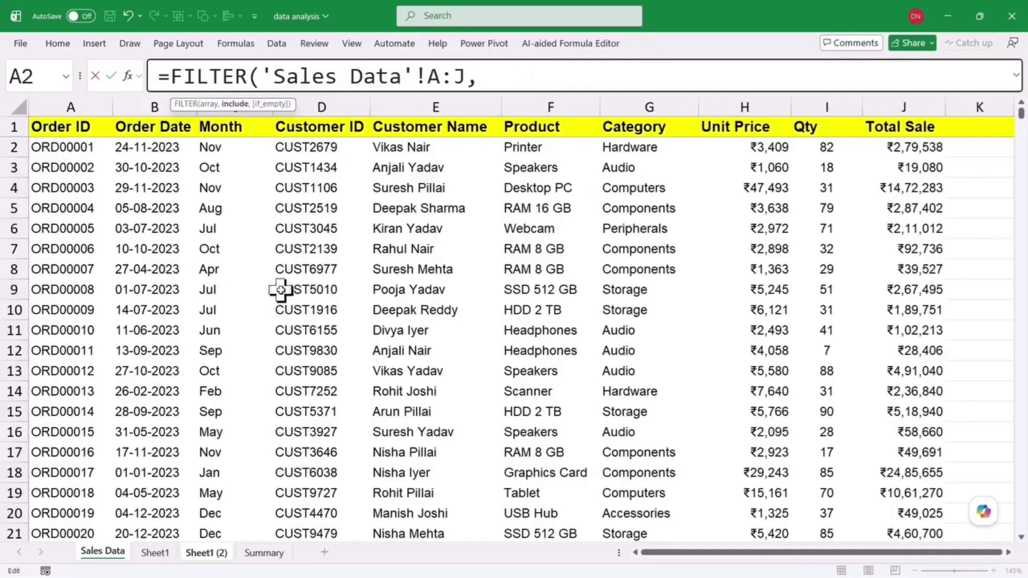
- Complete the FILTER formula with the include condition 'Sales Data'!C:C='Sheet1 (2)'!D2 and enter it
left_click(238, 106)
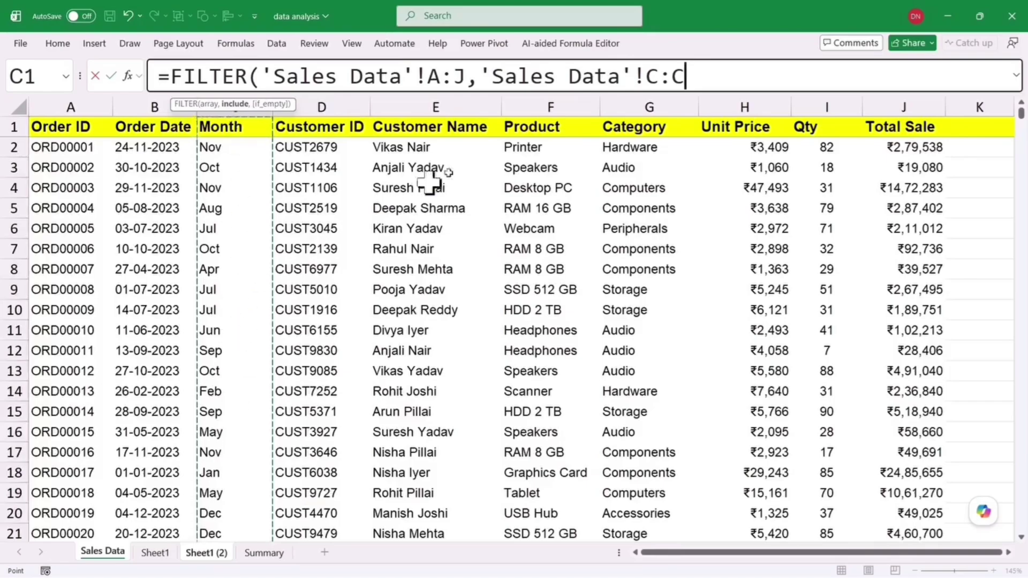
type("=")
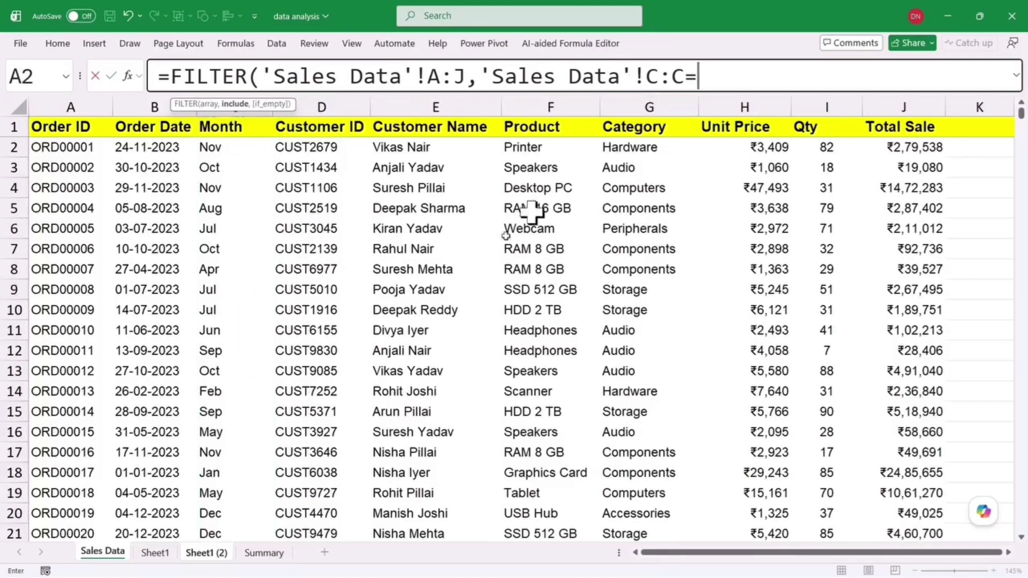
left_click(185, 556)
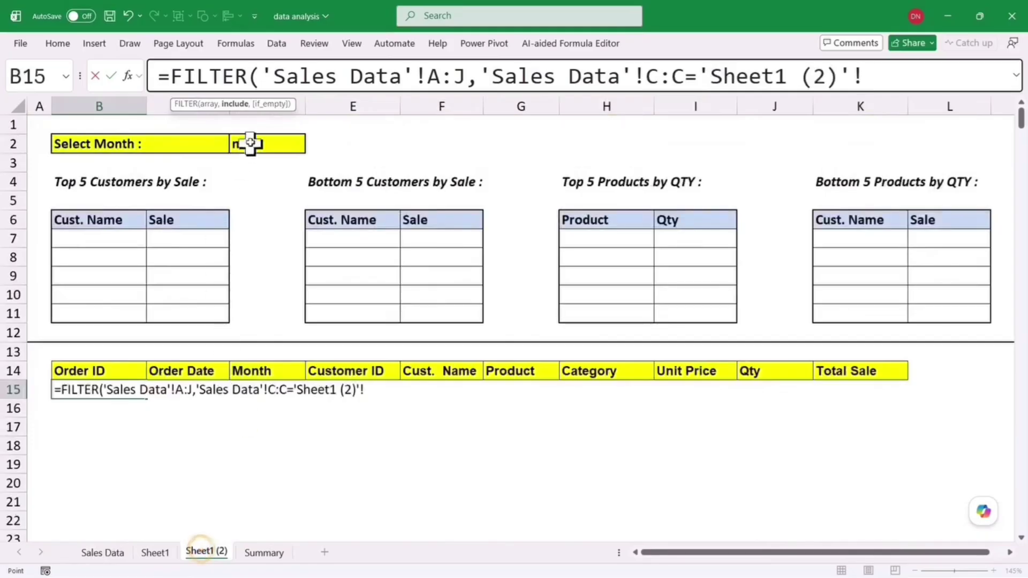
left_click(268, 144)
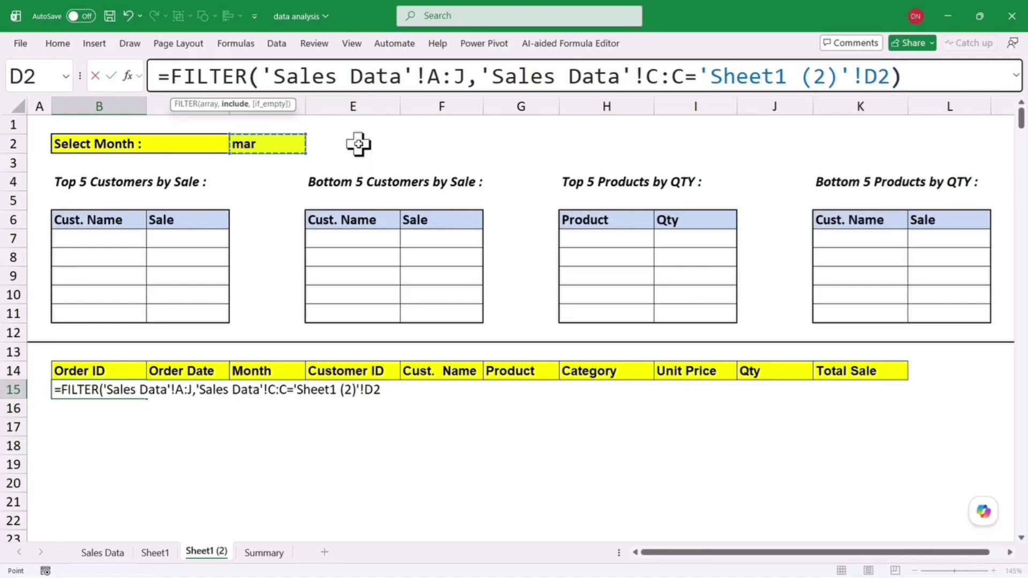
type(")")
key("Return")
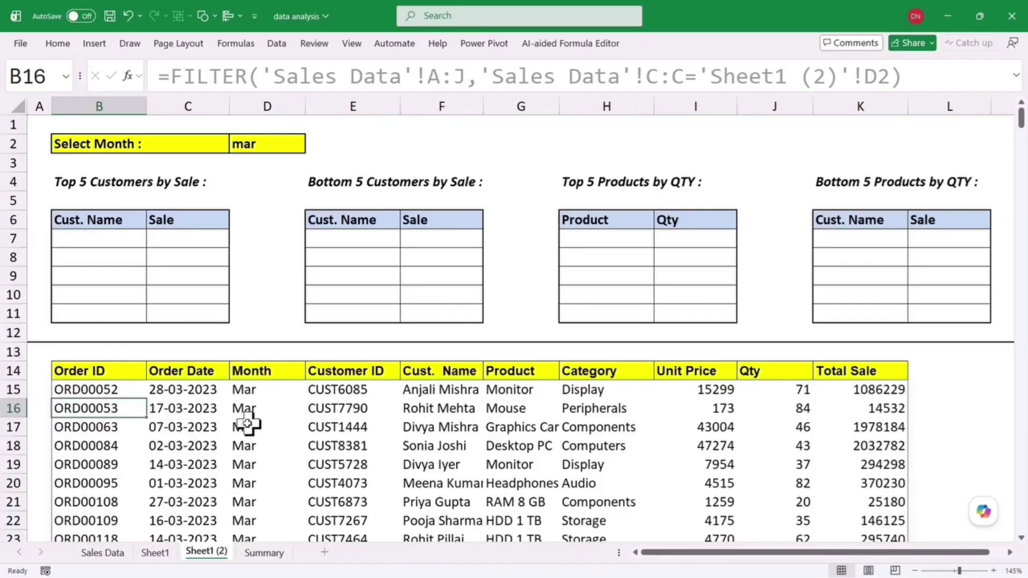
- Examine the filtered order list, checking whether spilled cells E19 and D19 hold editable content and reviewing the source formula in B15
left_click(83, 391)
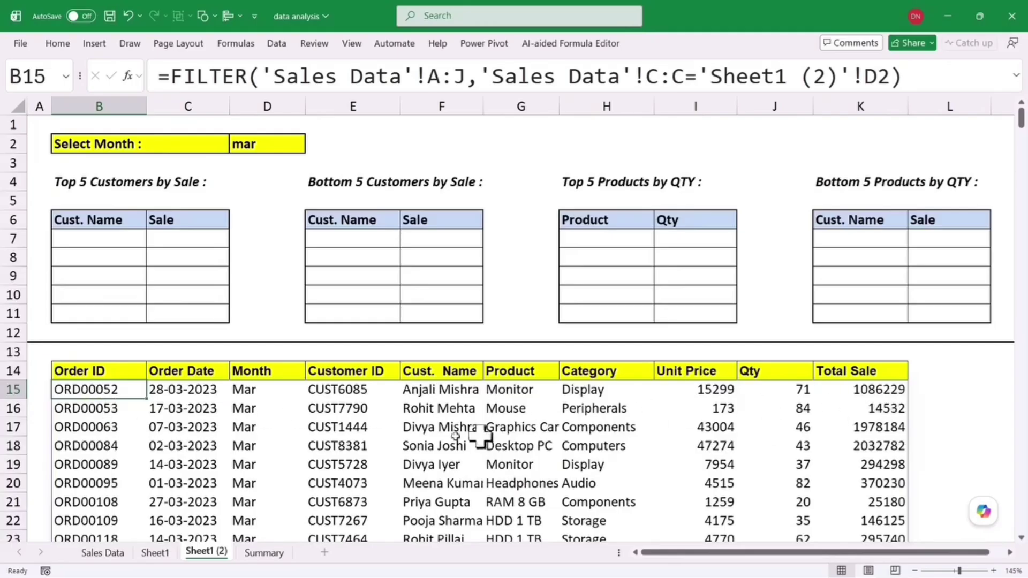
scroll(389, 439, "down", 7)
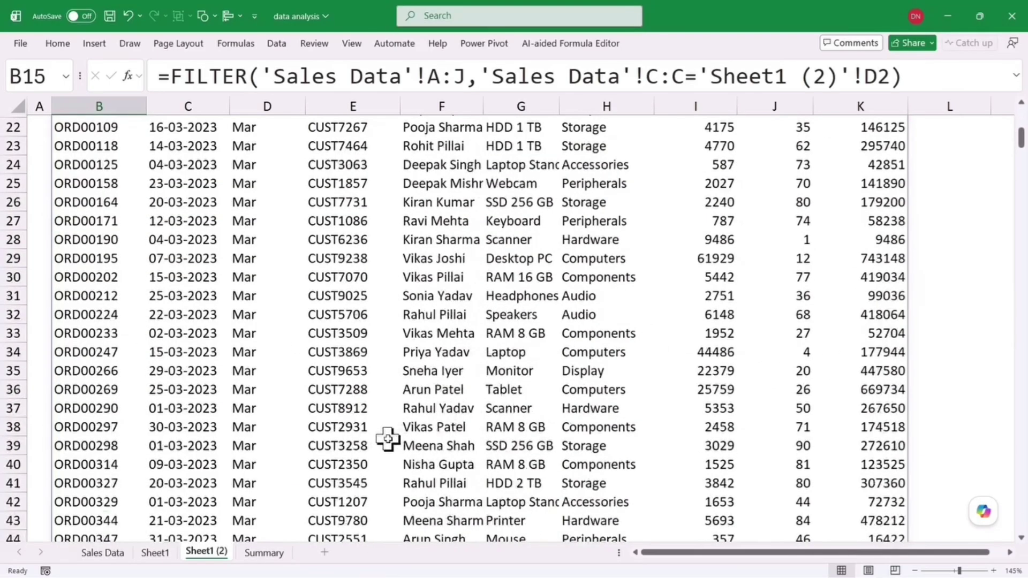
scroll(388, 440, "up", 6)
left_click(347, 408)
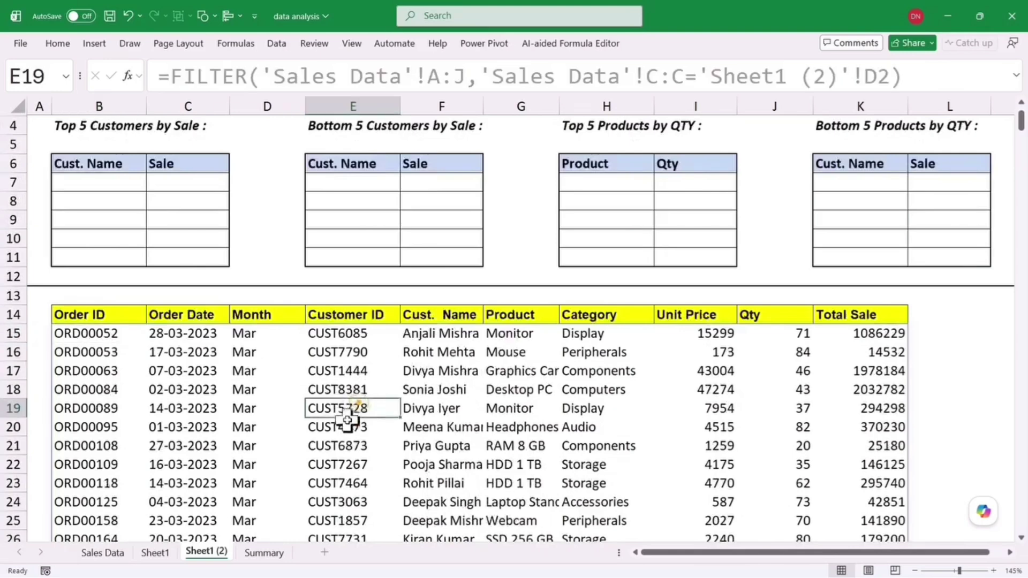
double_click(347, 409)
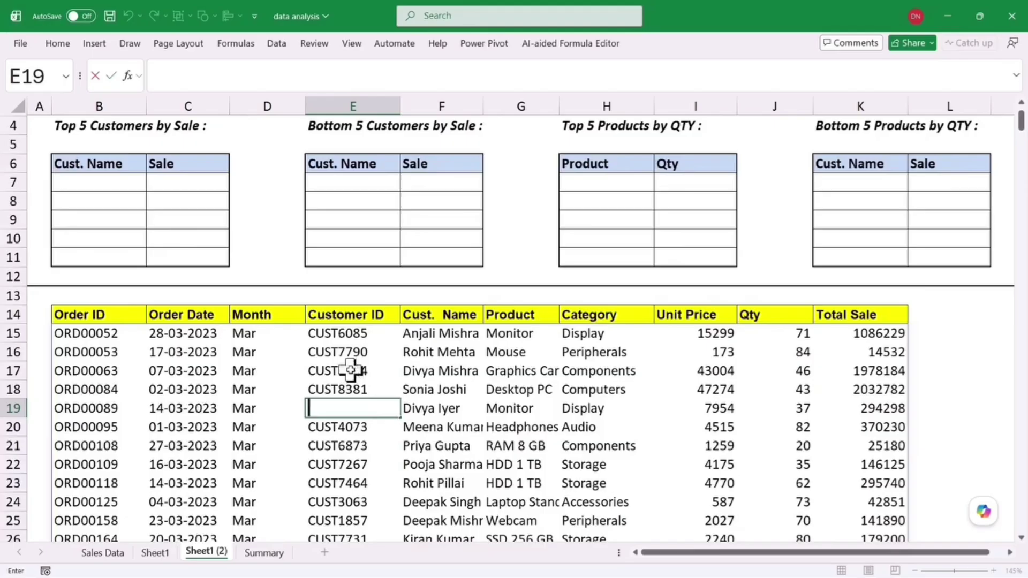
key("Escape")
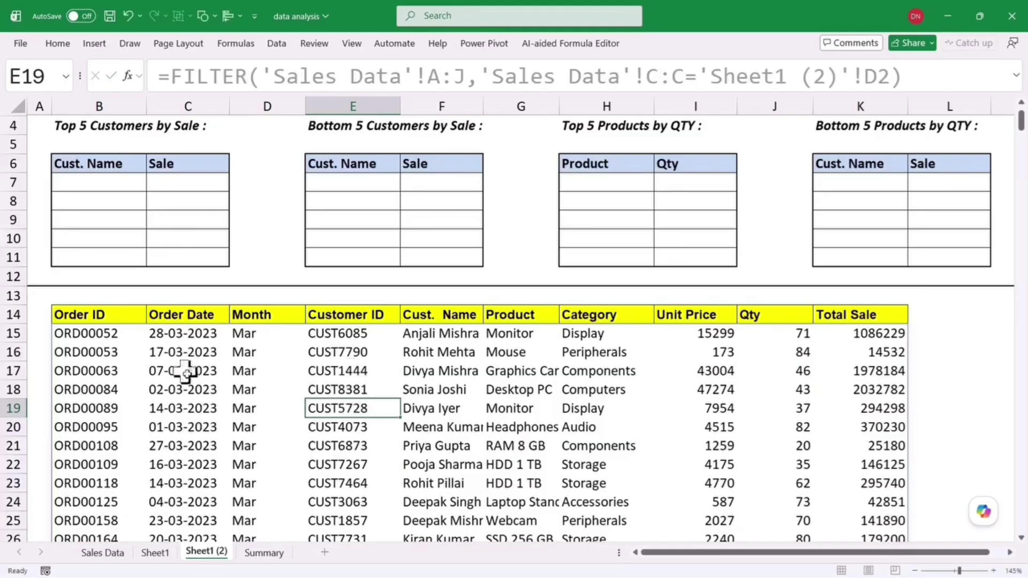
left_click(290, 412)
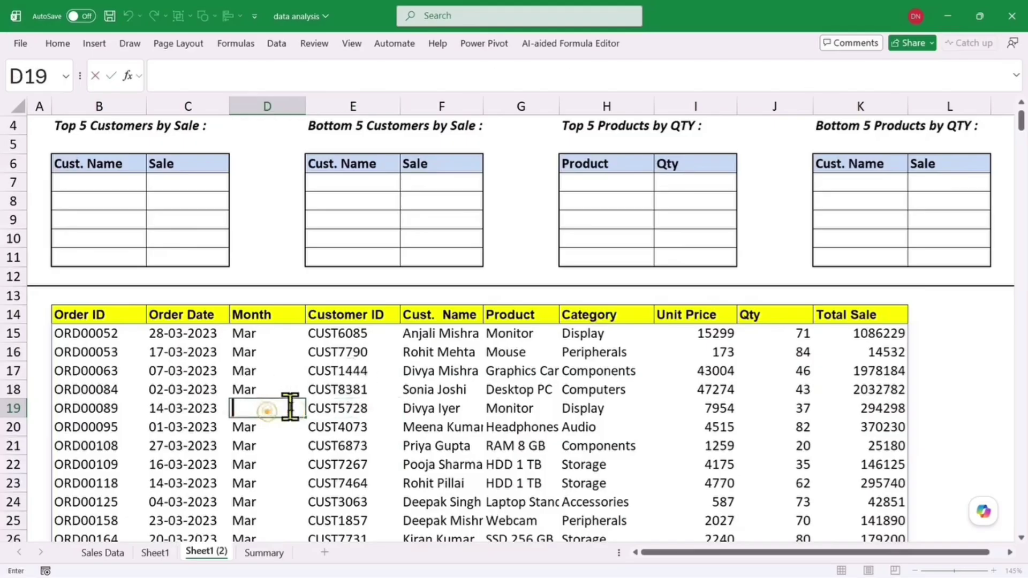
left_click(116, 332)
double_click(100, 338)
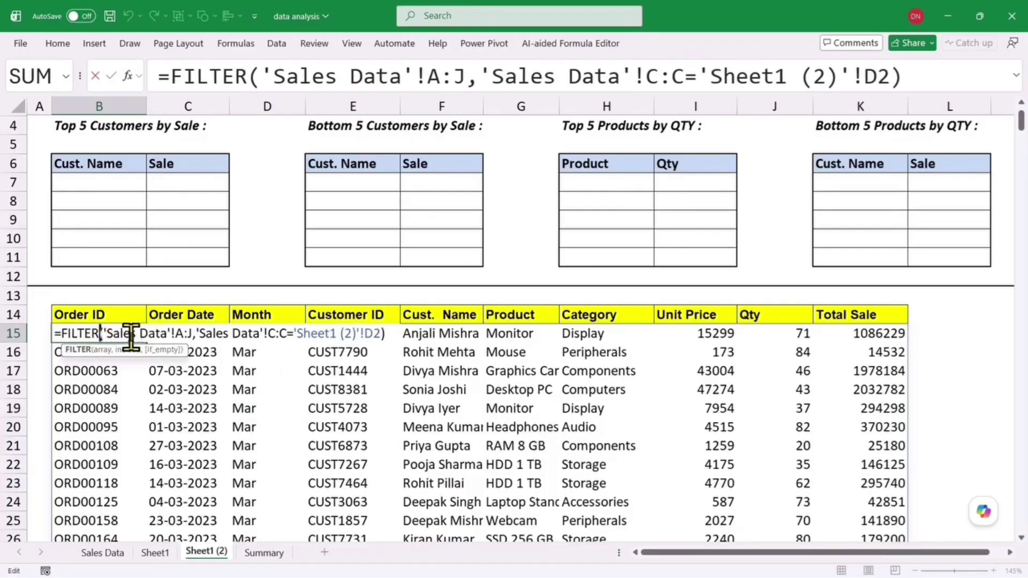
key("Escape")
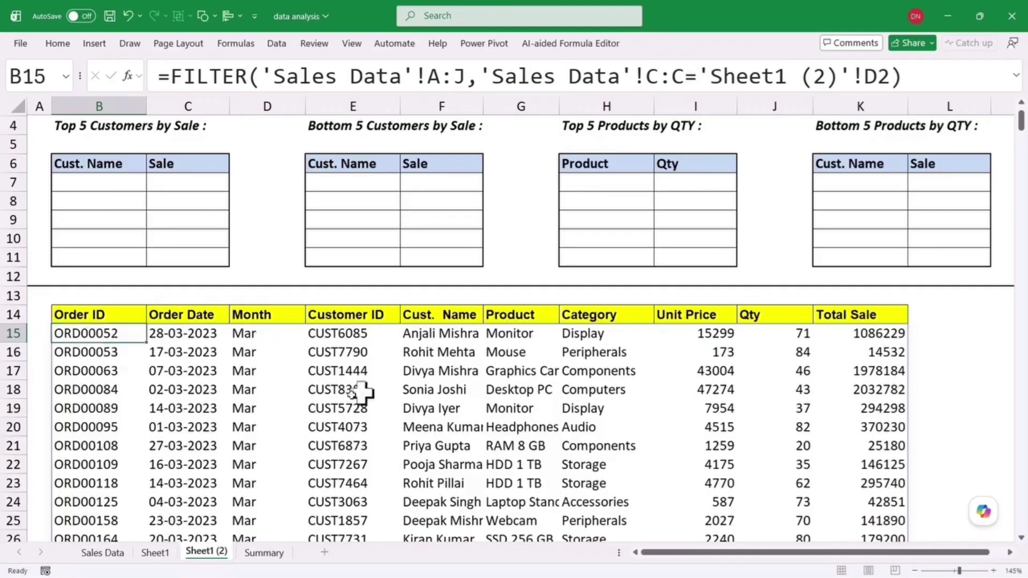
- Clear the FILTER formula from B15 to test the spilled list, and restore the formula
left_click(432, 412)
left_click_drag(430, 374, 433, 442)
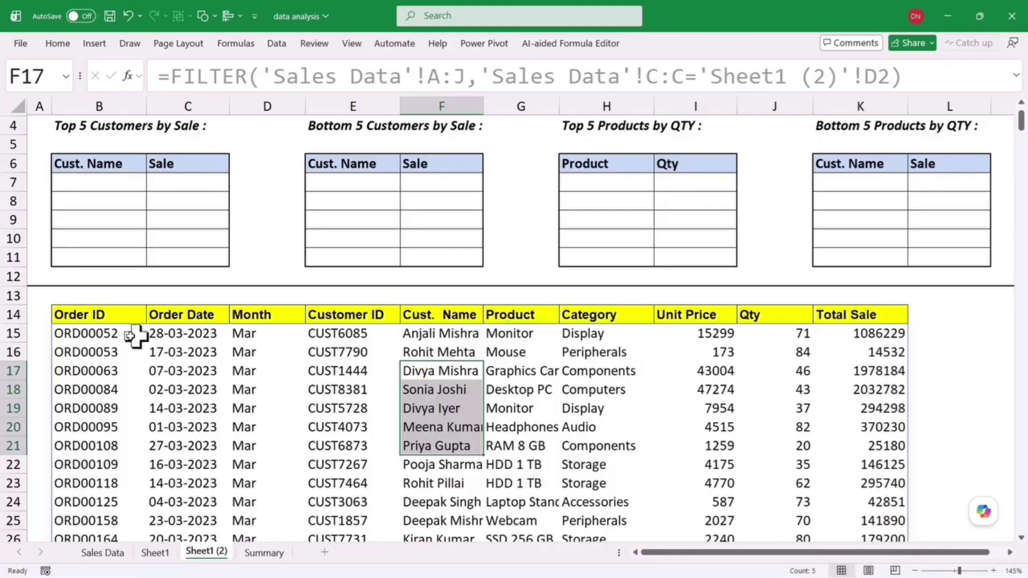
left_click(94, 335)
key("Delete")
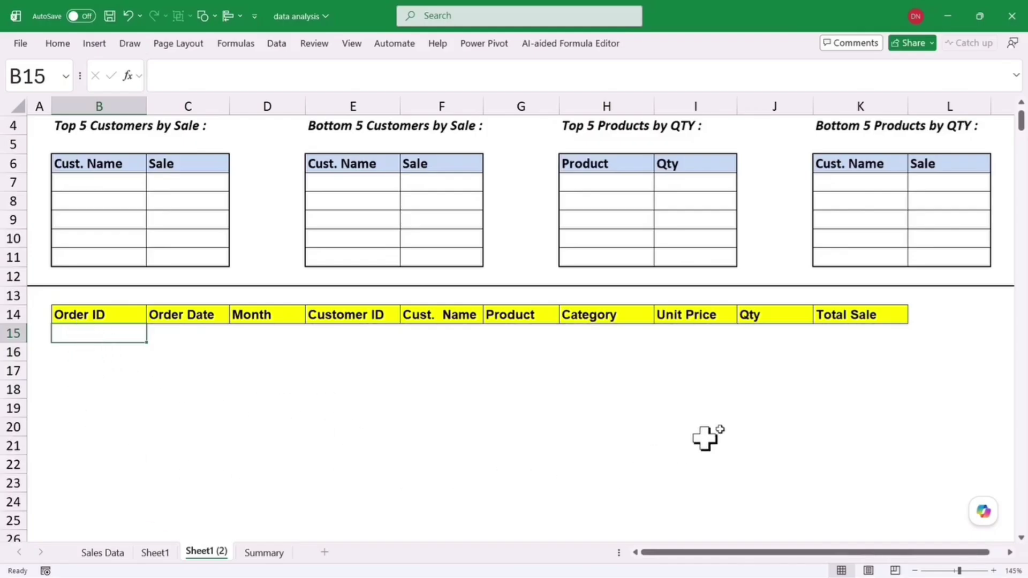
key("ctrl+v")
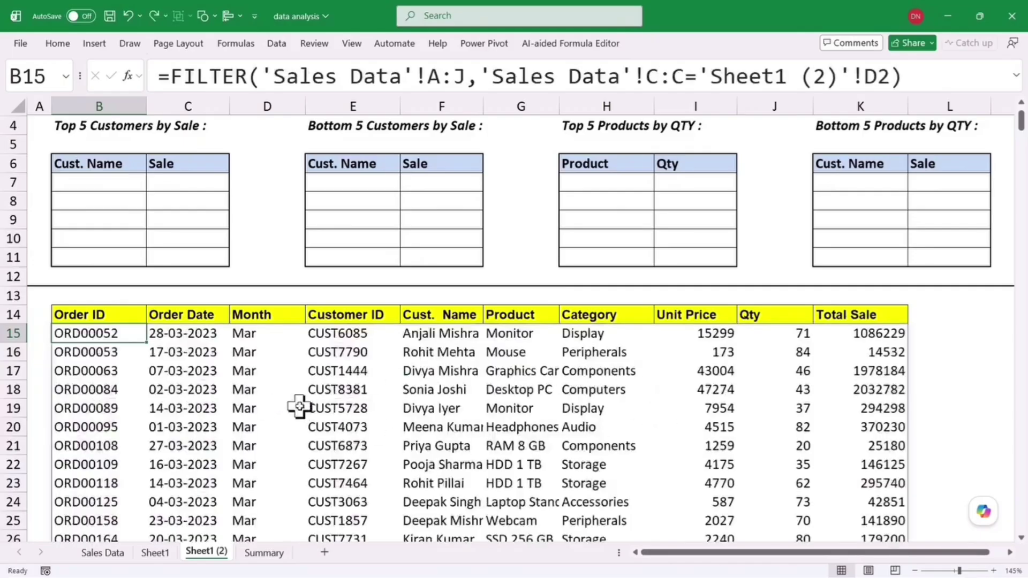
- Change the selected month in D2 to jun, check the filtered order list, and set the month to jul
scroll(299, 407, "up", 1)
left_click(268, 145)
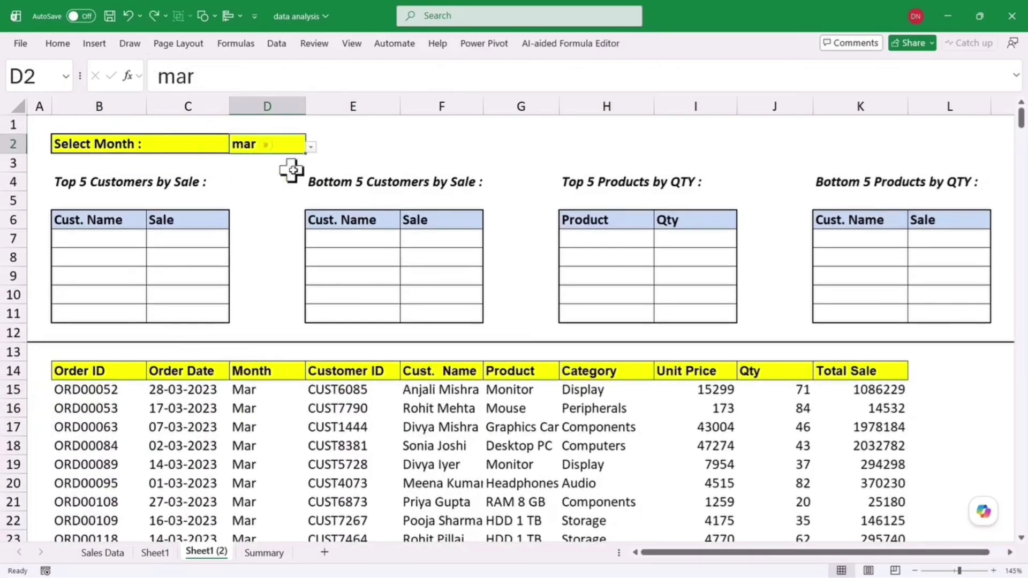
left_click(311, 148)
left_click(262, 333)
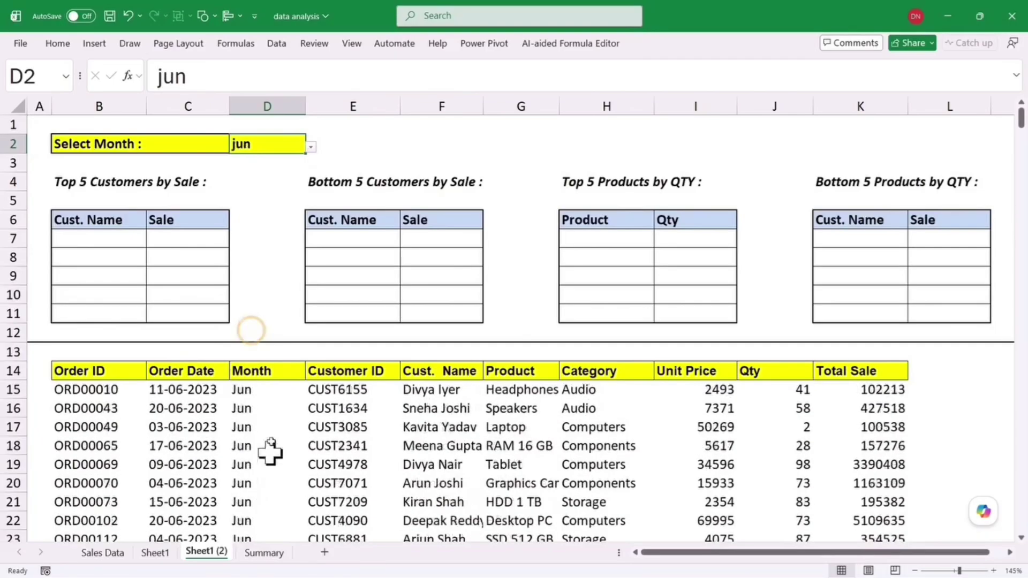
scroll(272, 482, "down", 1)
scroll(270, 472, "up", 1)
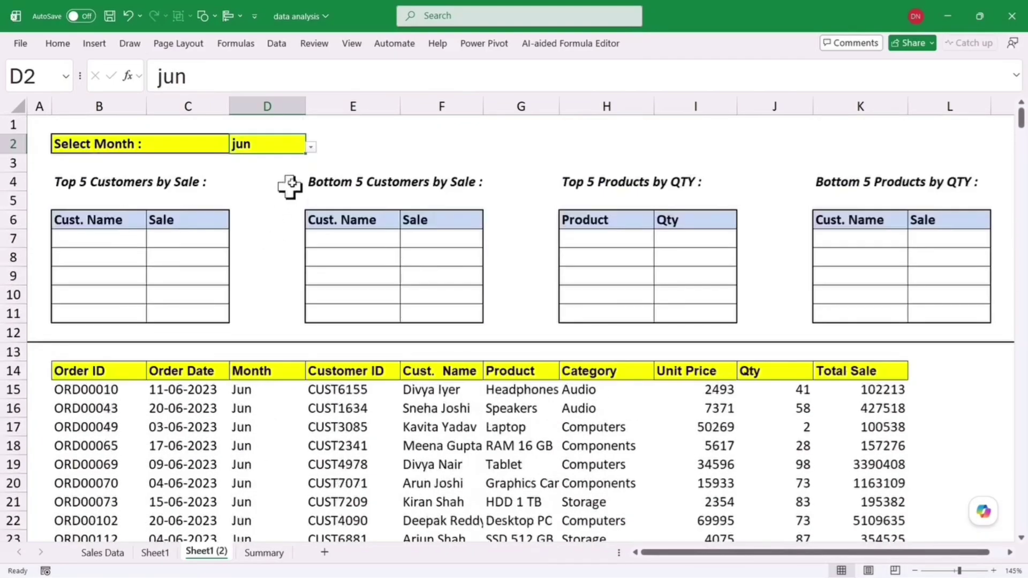
left_click(311, 147)
left_click(262, 360)
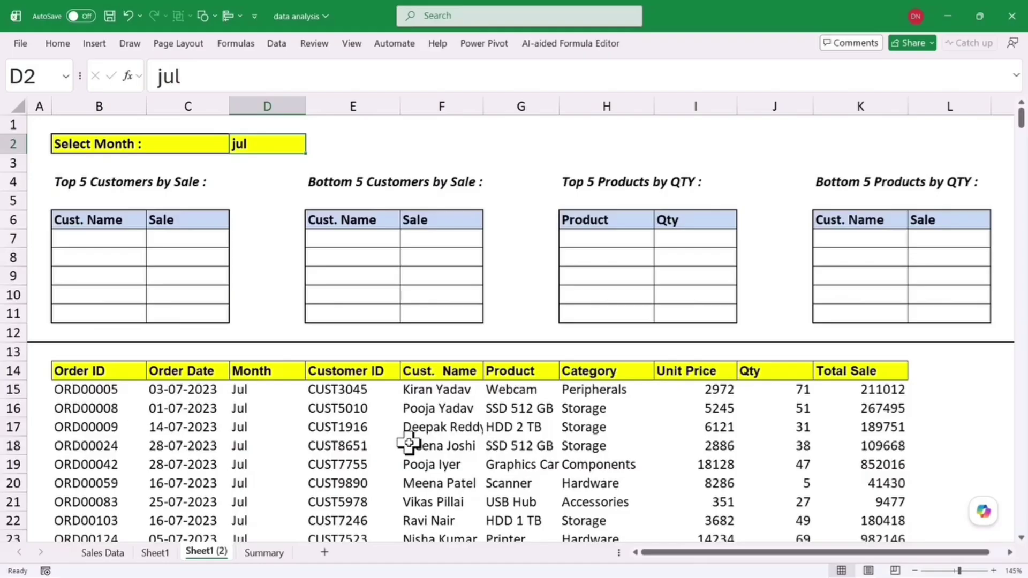
- Examine the Sales Data columns needed for the report, comparing Customer ID, Customer Name, Qty and Total Sale with the Sheet1 (2) template
left_click(97, 390)
left_click(107, 553)
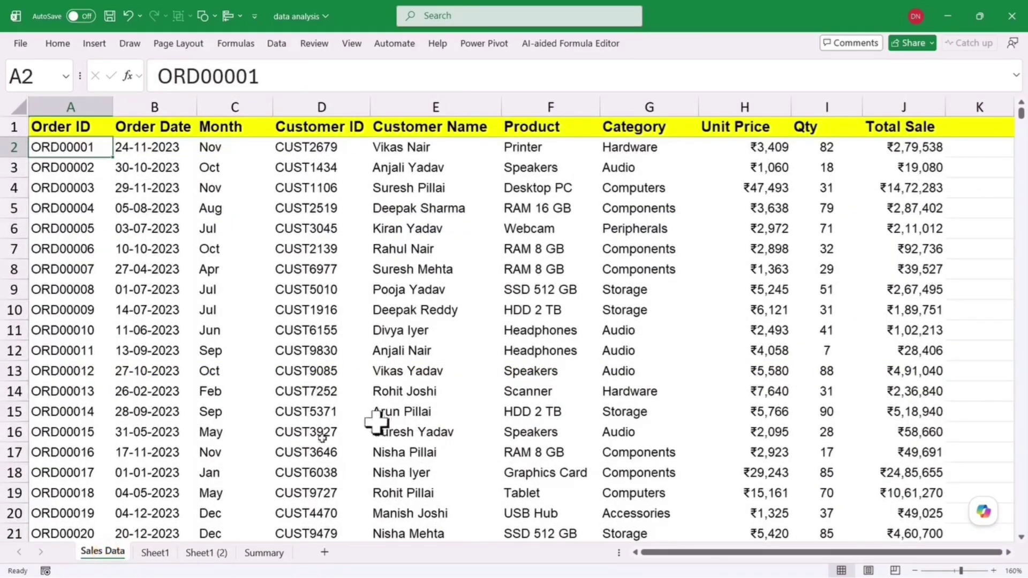
left_click(206, 553)
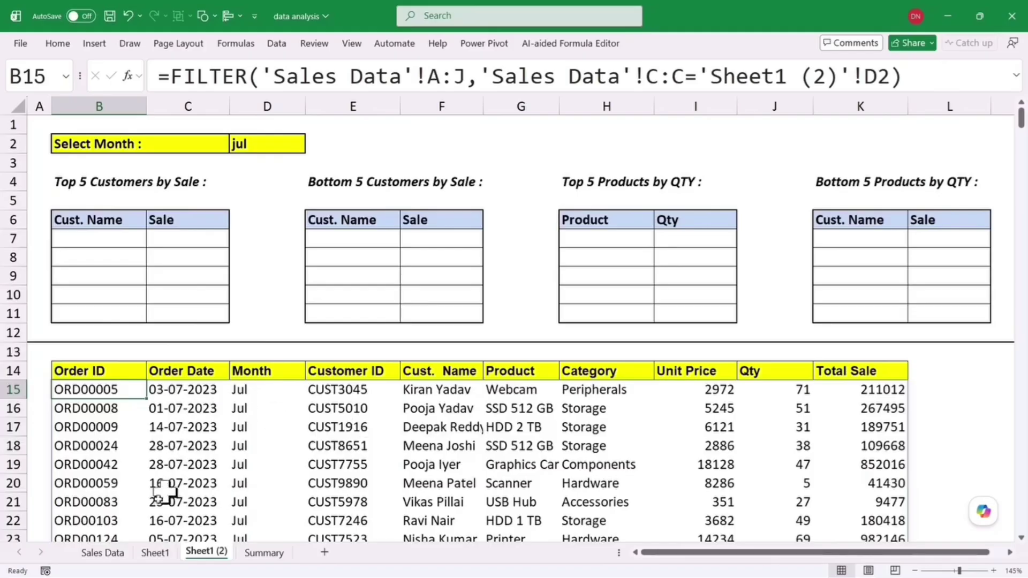
left_click(102, 553)
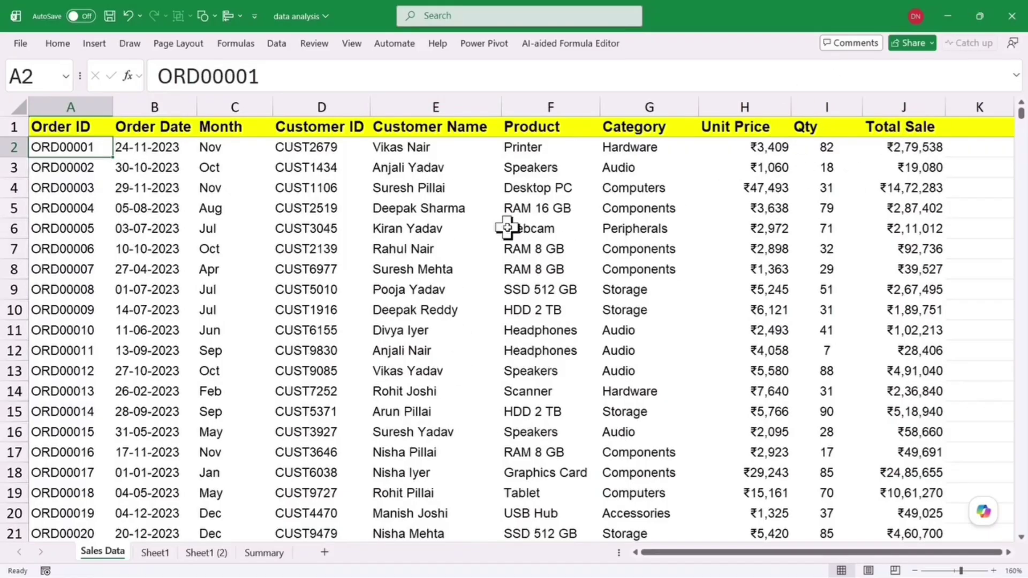
key("Up")
left_click_drag(332, 99, 878, 122)
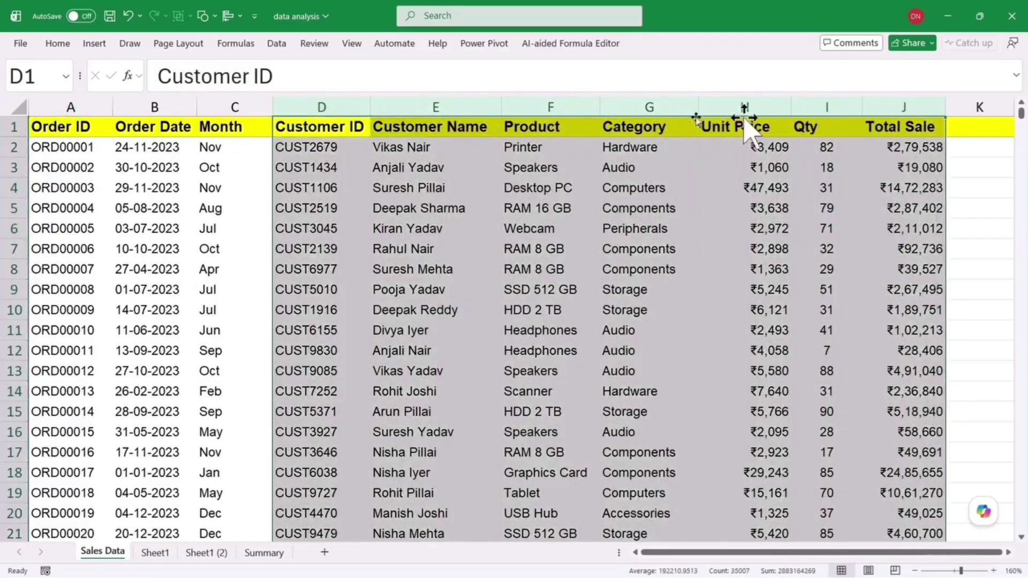
left_click_drag(328, 102, 464, 165)
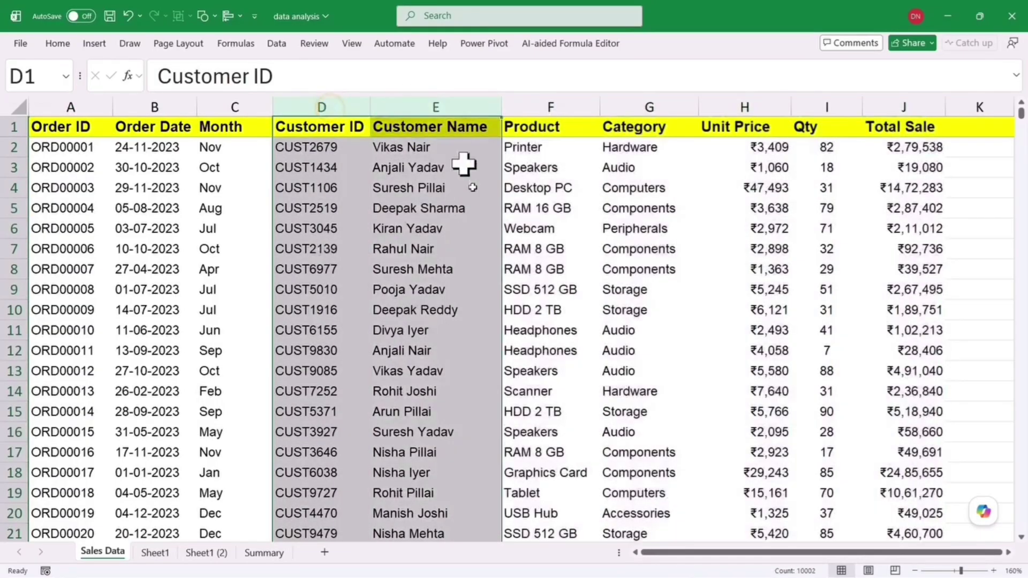
left_click_drag(821, 96, 897, 101)
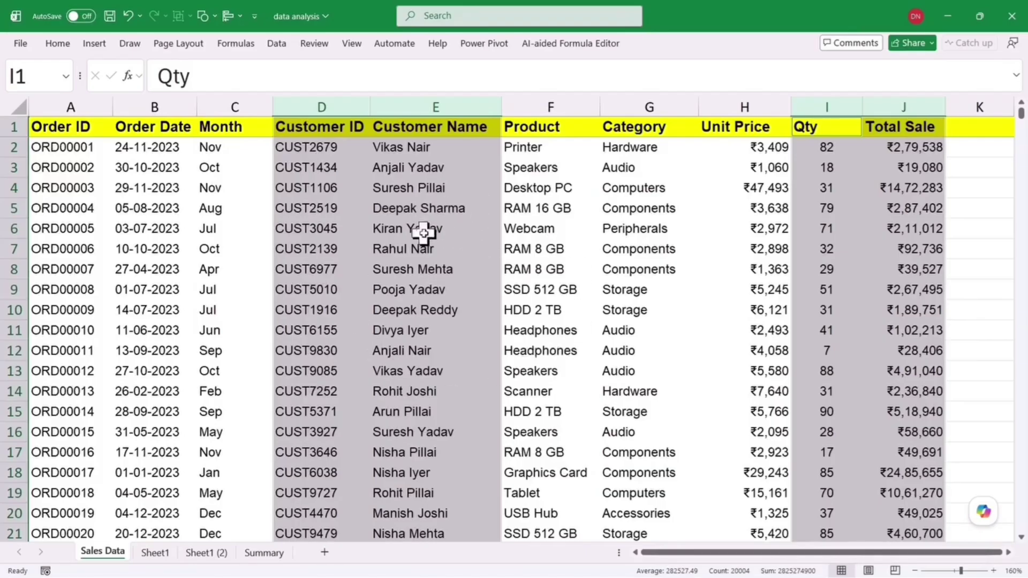
left_click(194, 557)
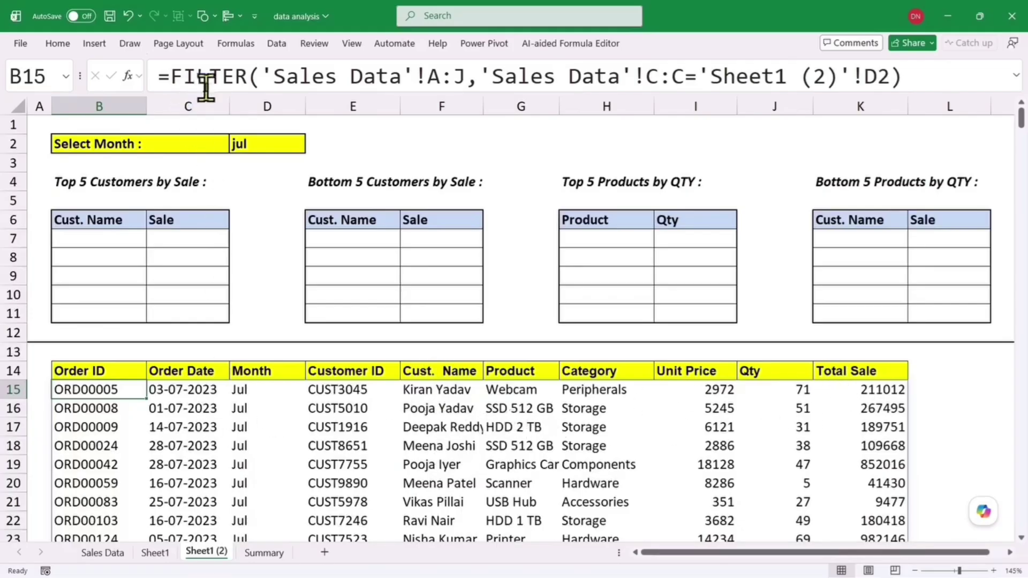
- Expand the formula area and begin a CHOOSECOLS function around the FILTER formula in B15, using FILTER as its array
left_click(1017, 76)
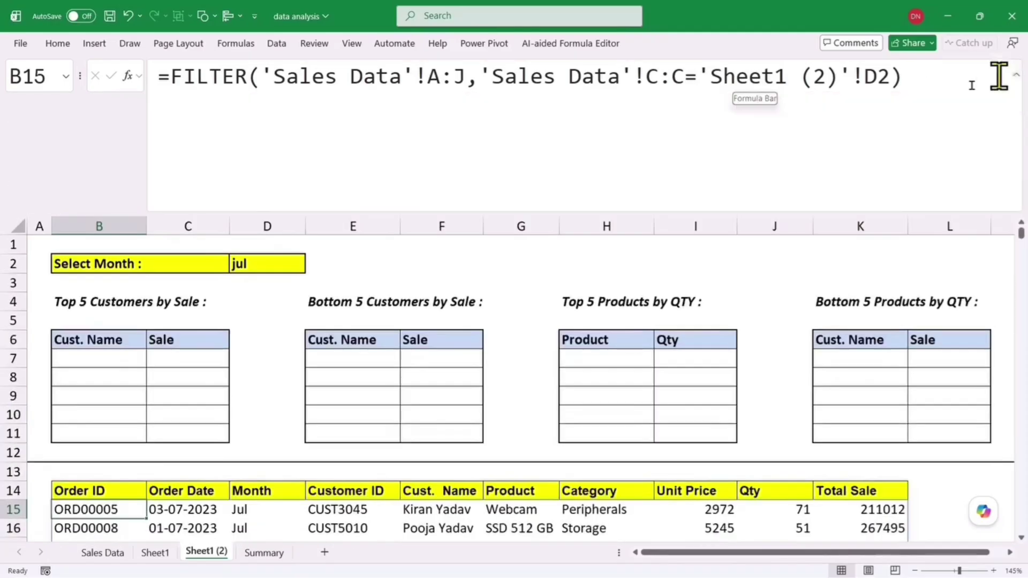
left_click(171, 78)
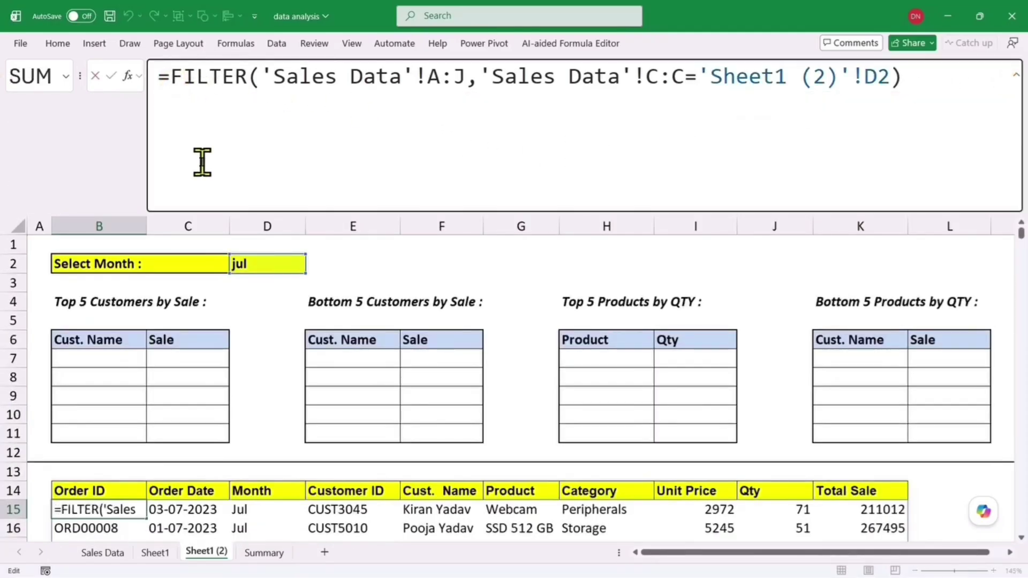
type("choo")
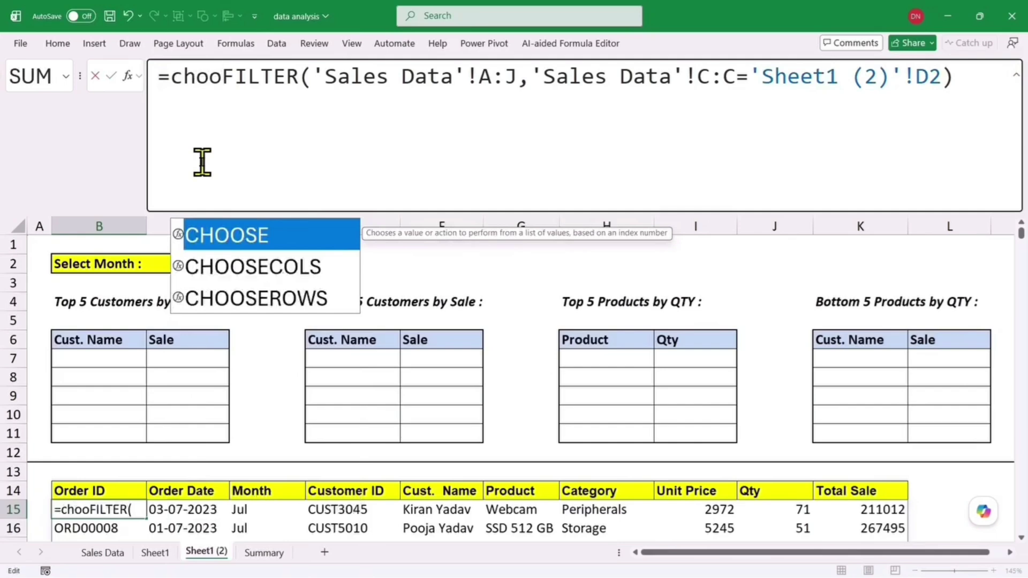
key("Down")
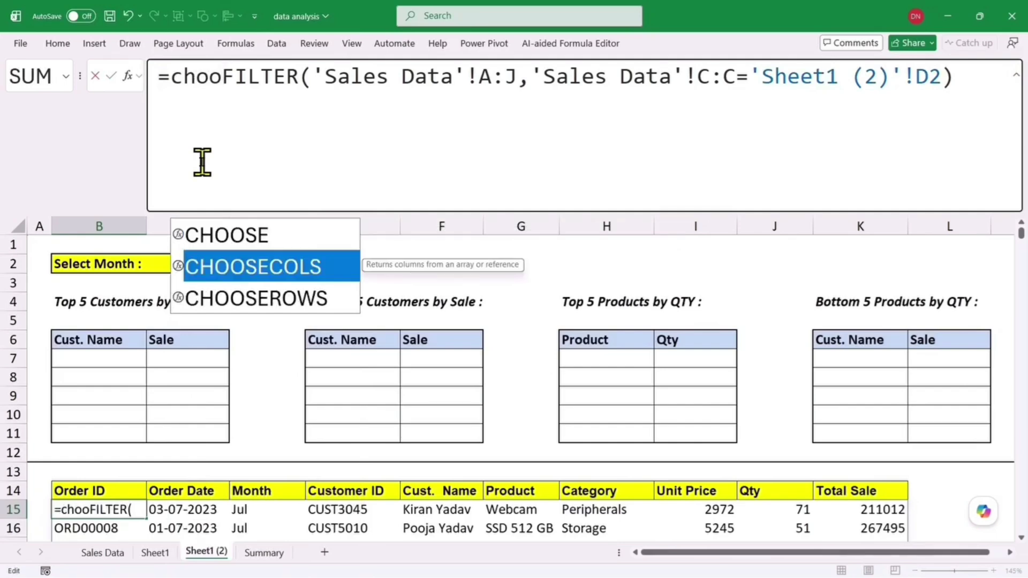
key("Tab")
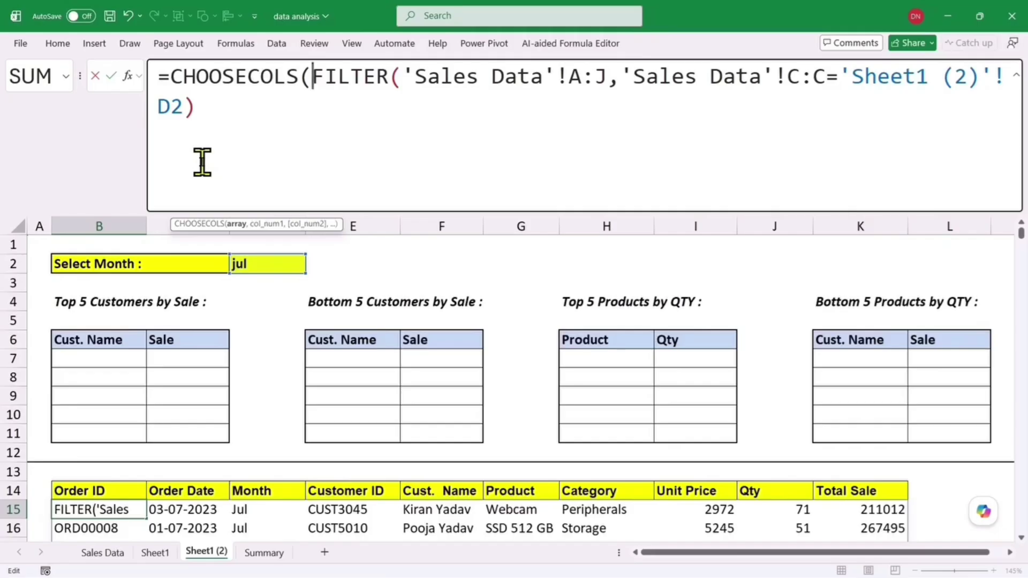
left_click_drag(313, 78, 517, 108)
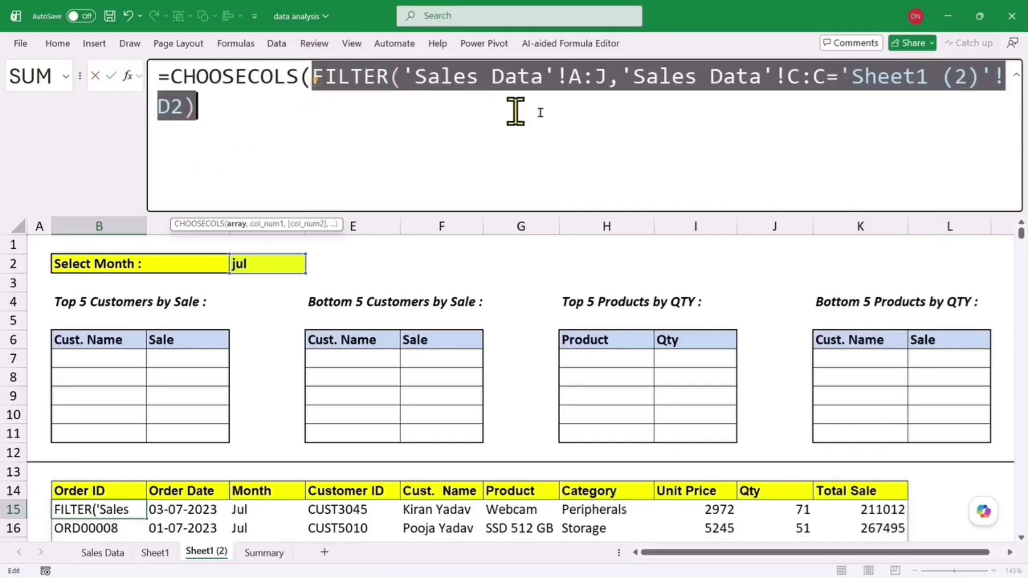
scroll(171, 493, "down", 1)
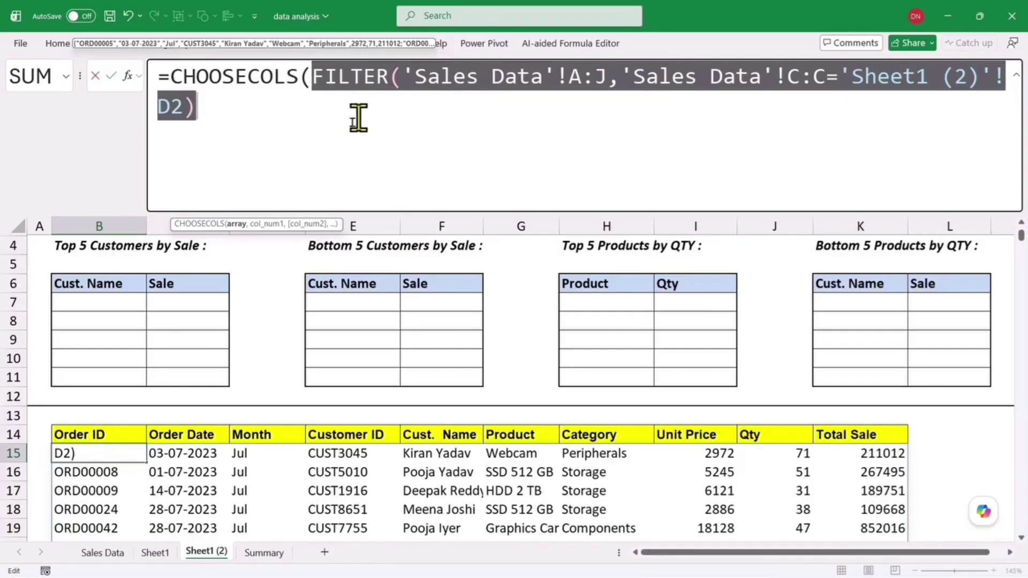
left_click(227, 115)
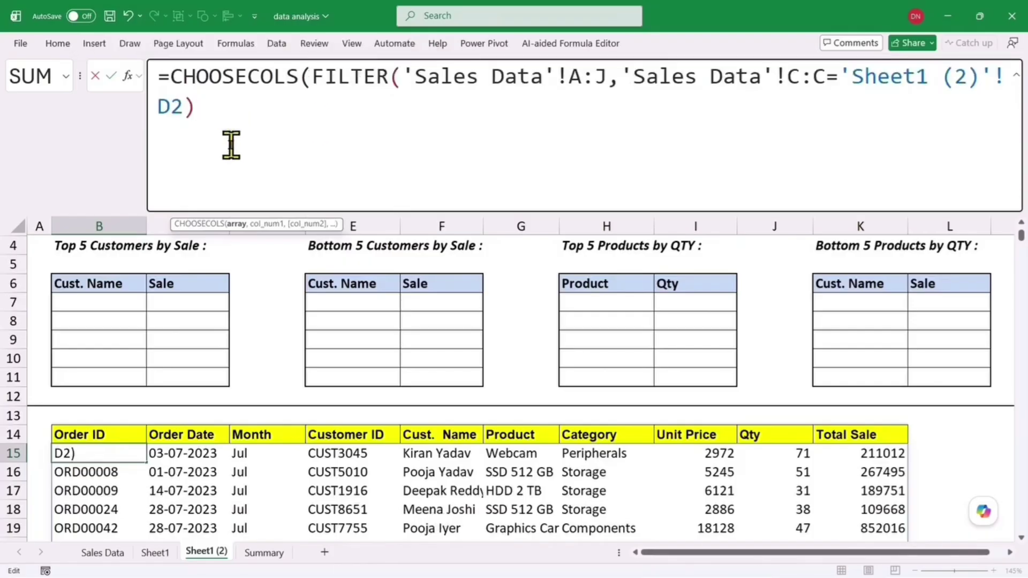
- Complete the CHOOSECOLS formula in B15 with column numbers 5 and 10 and enter it
type(",")
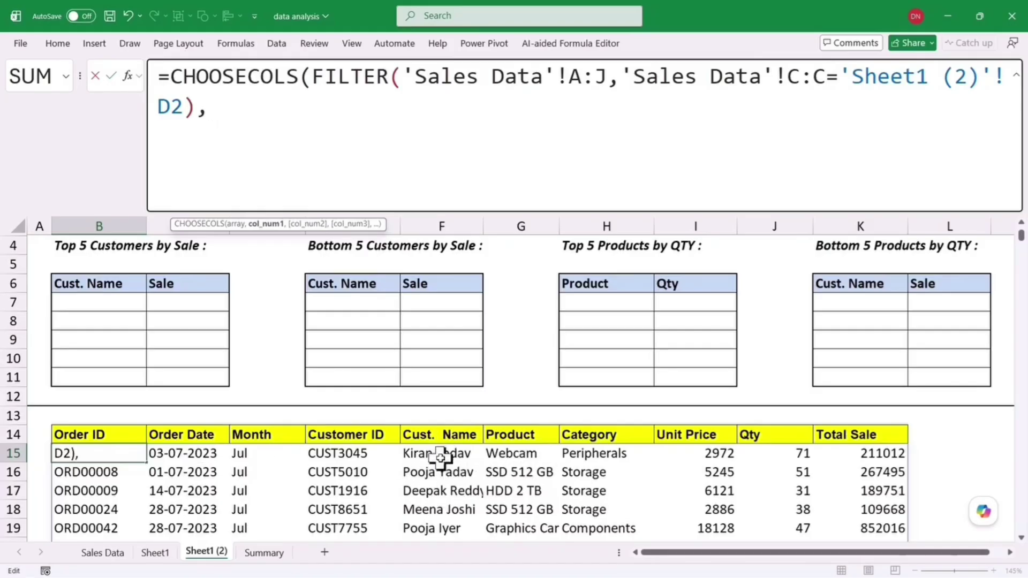
type("5")
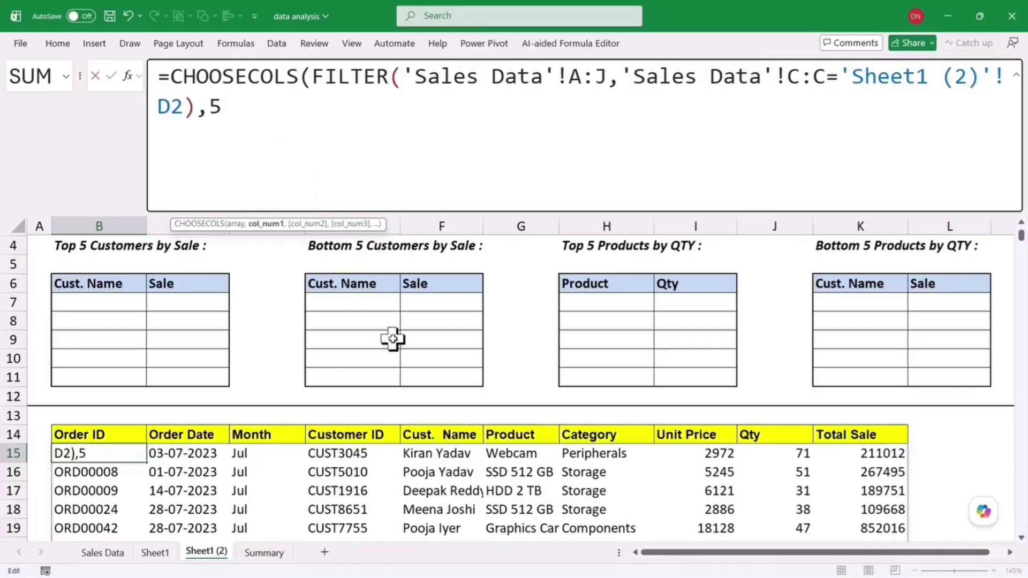
type(",")
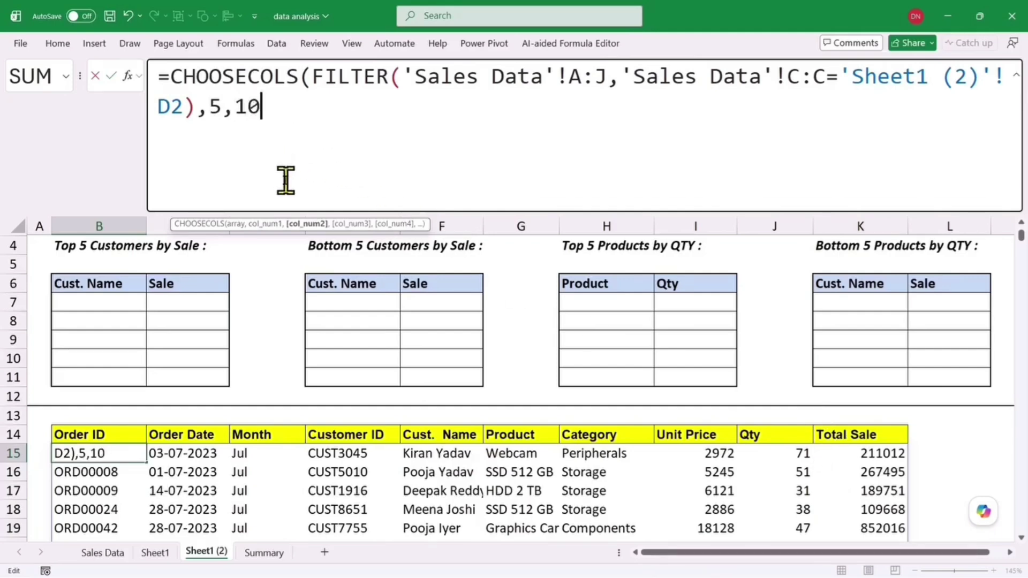
type("10)")
left_click_drag(324, 77, 197, 115)
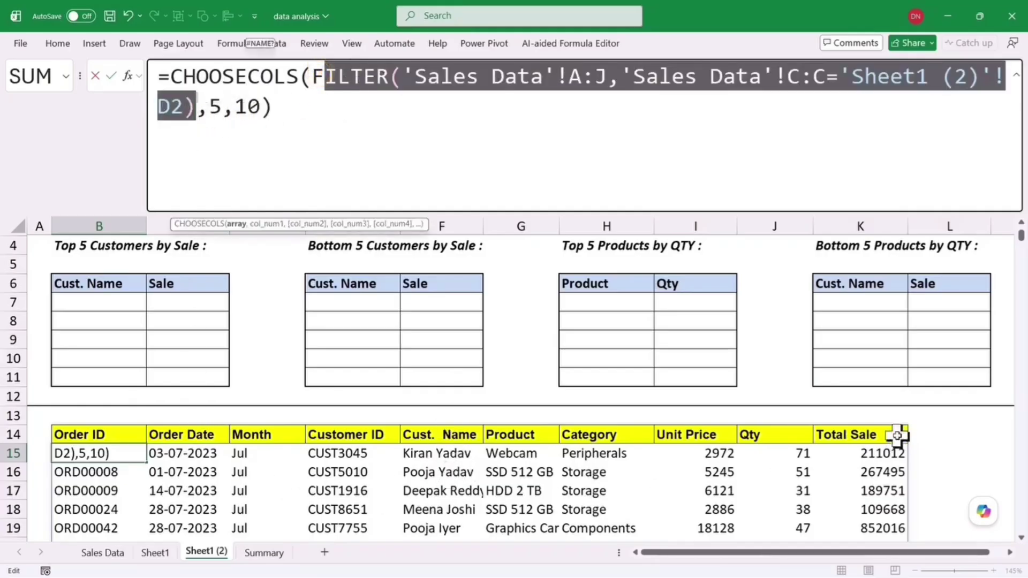
left_click(297, 111)
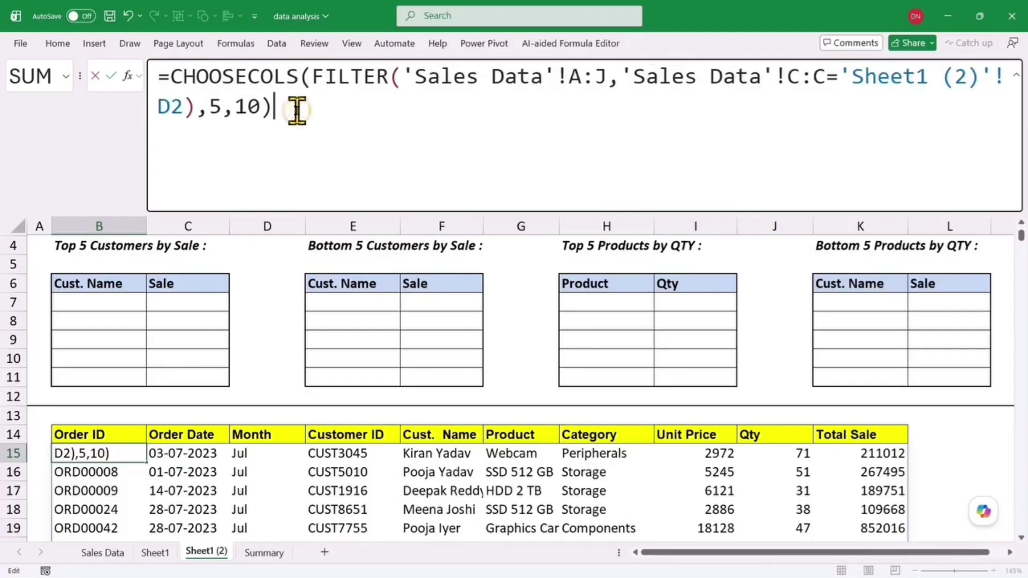
key("Return")
- Try to sort the spilled sale amounts in column C from largest to smallest with the built-in Sort command
scroll(214, 444, "down", 1)
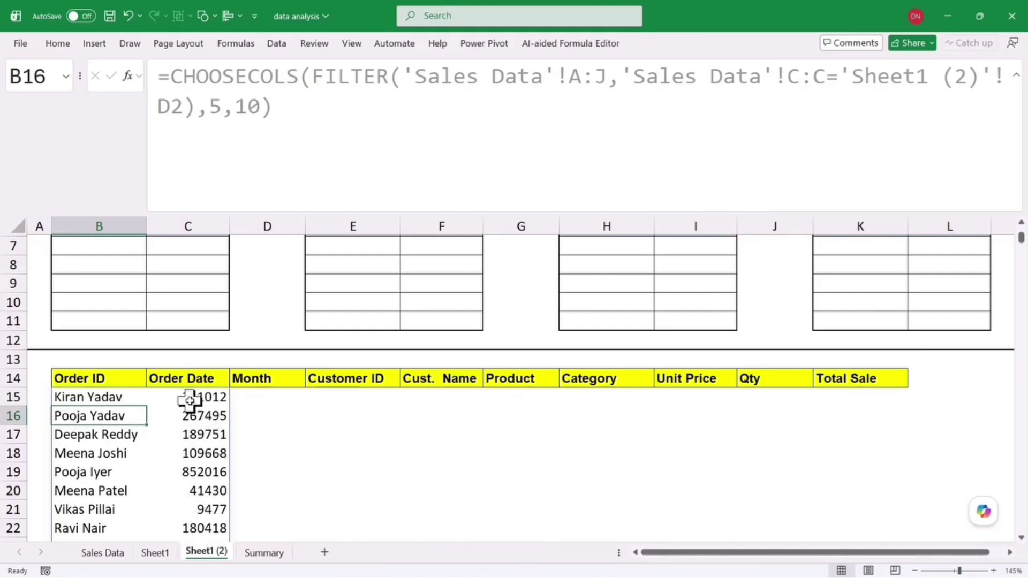
scroll(193, 491, "down", 2)
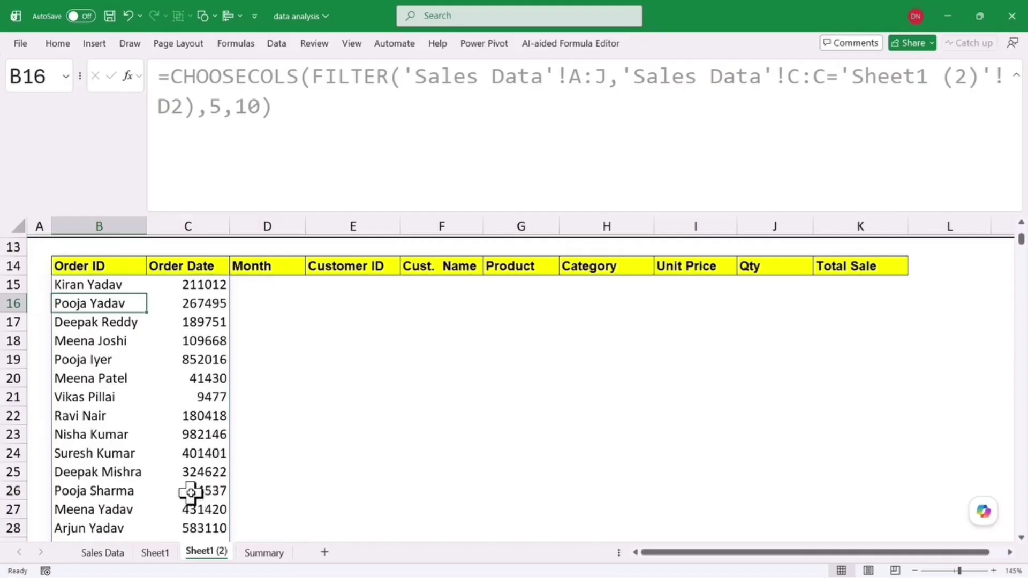
left_click(190, 377)
scroll(180, 411, "up", 2)
right_click(202, 453)
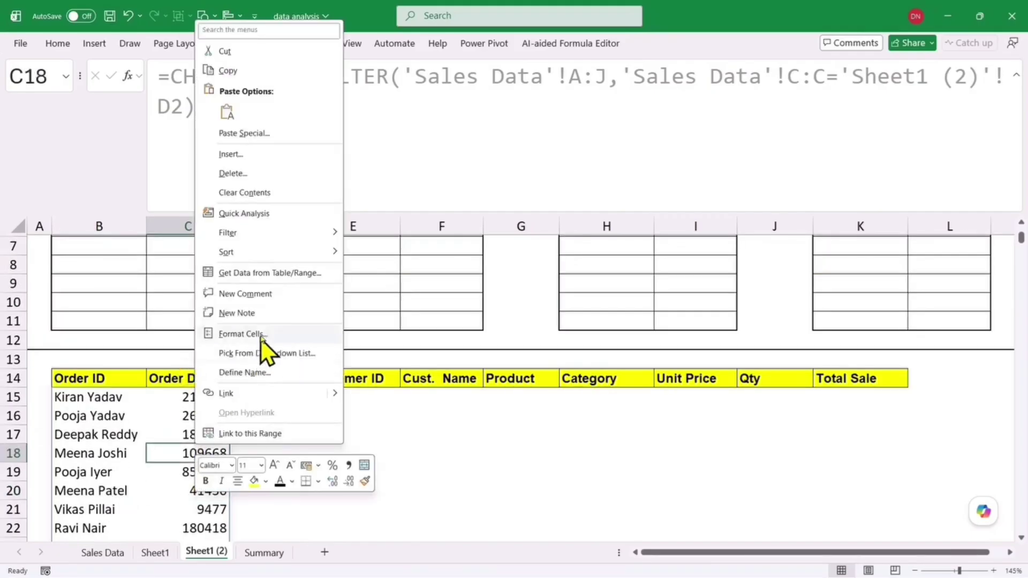
mouse_move(255, 256)
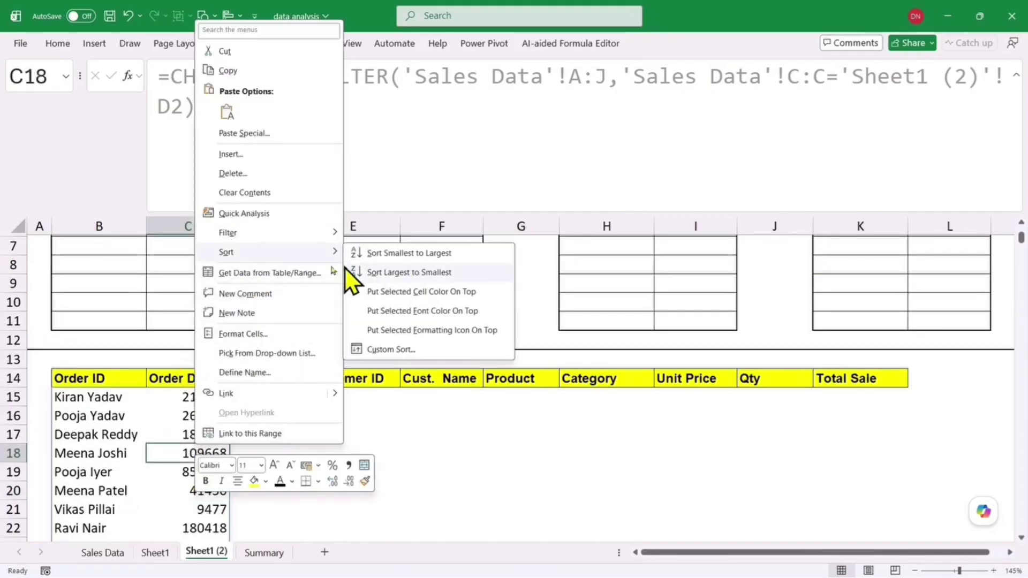
left_click(404, 273)
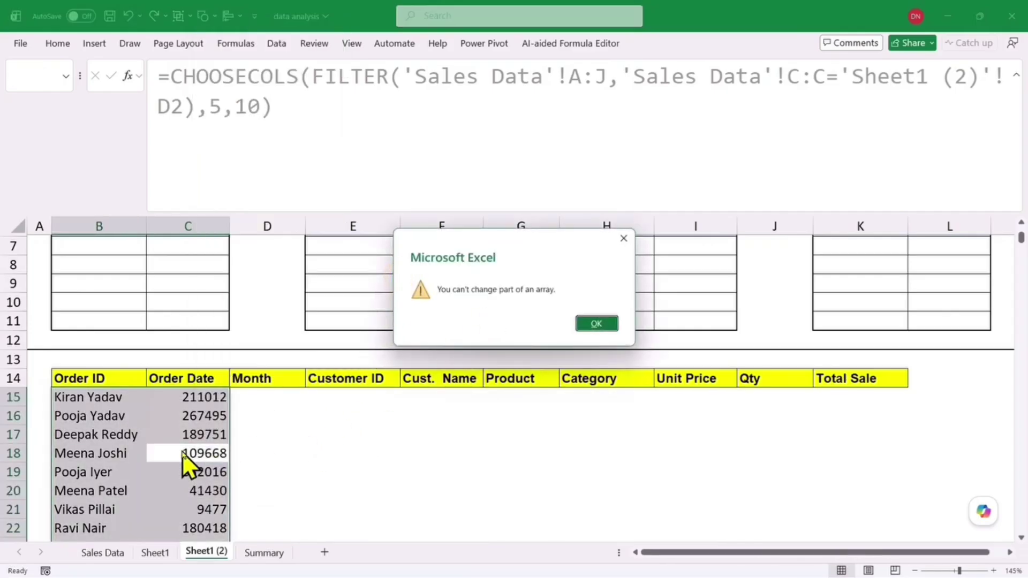
left_click(597, 323)
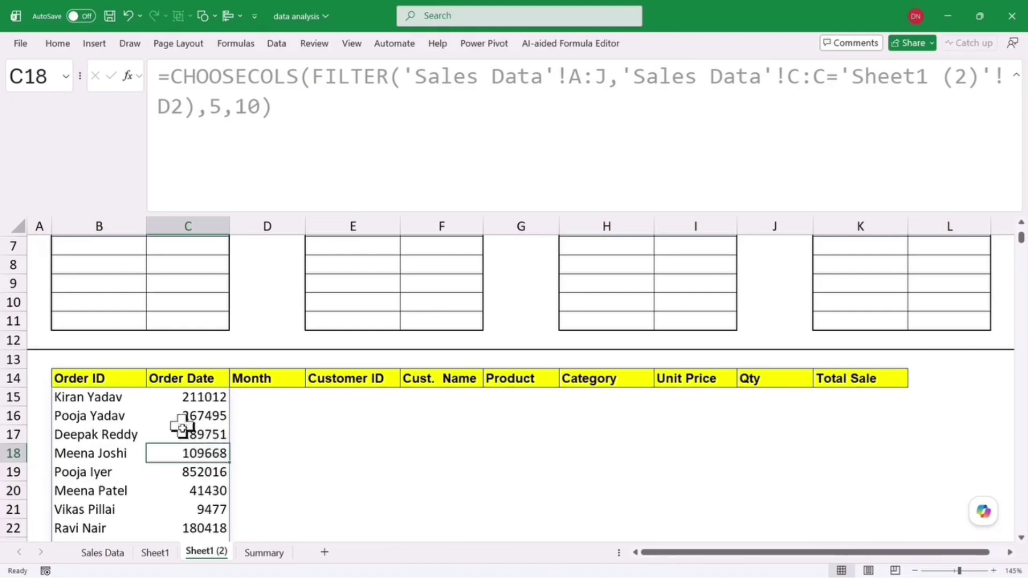
- Wrap the B15 formula in a SORT function that sorts by column 2 in descending order (-1)
left_click(85, 397)
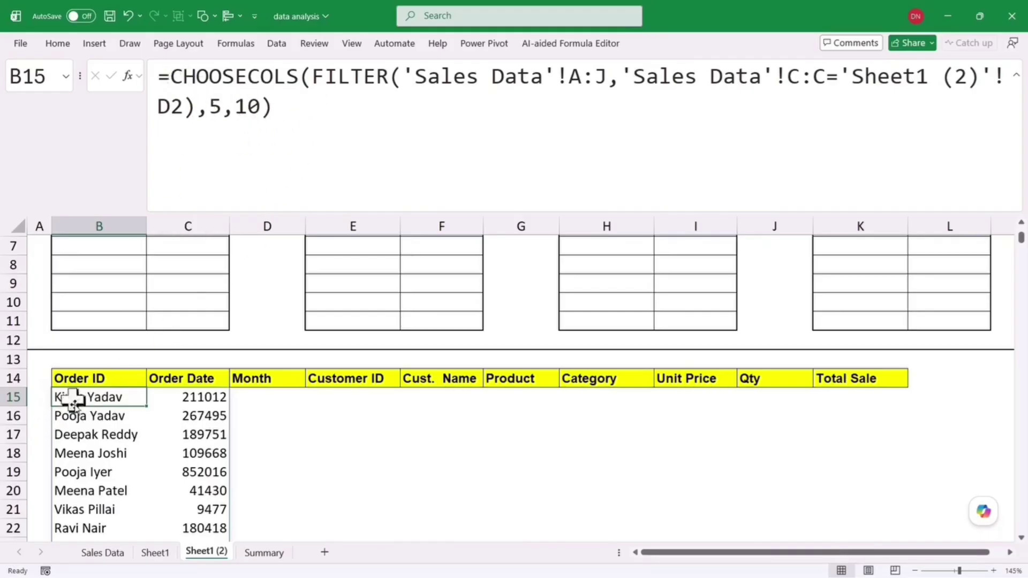
left_click(172, 76)
type("sort")
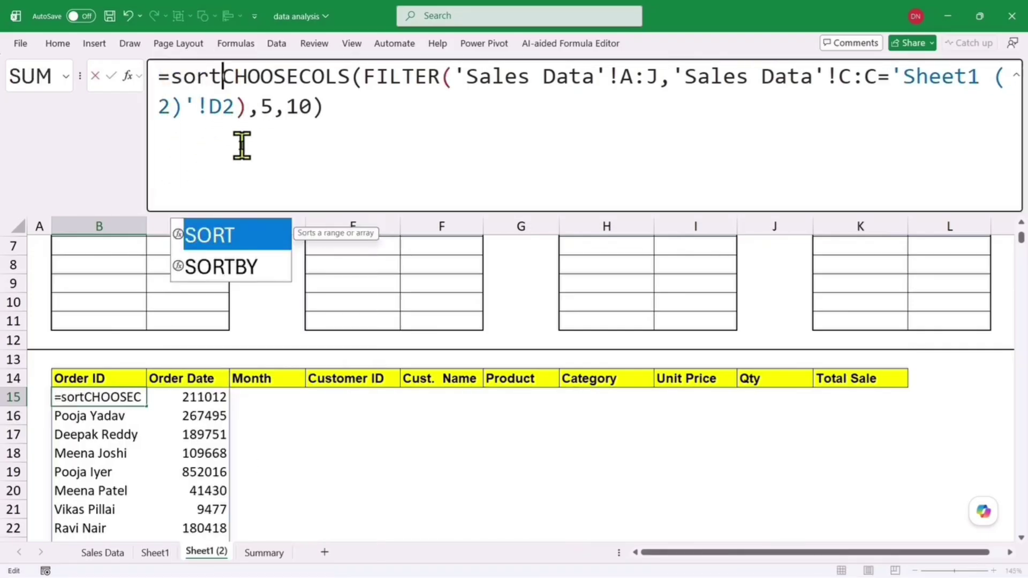
type("(")
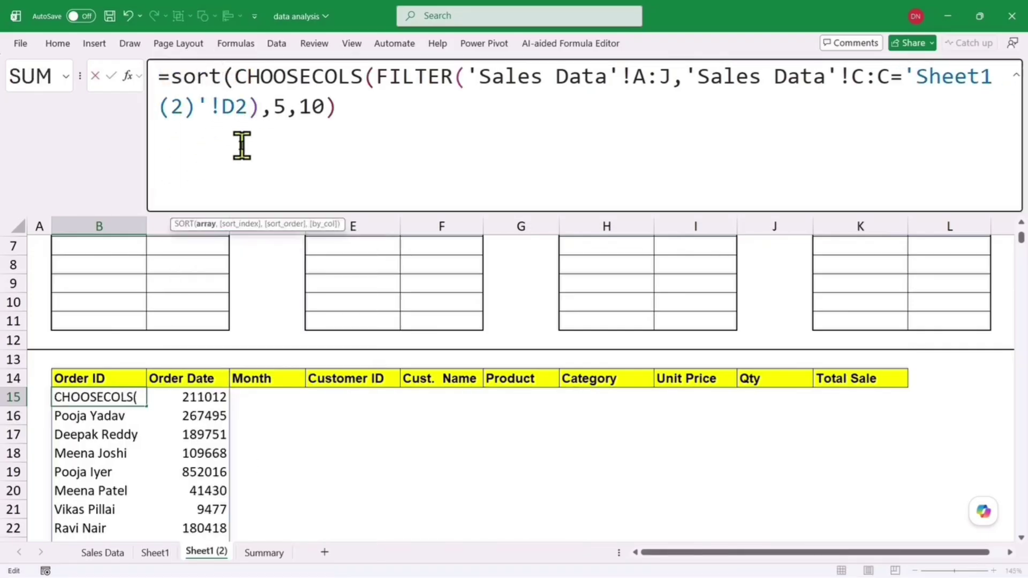
left_click(347, 114)
type(",")
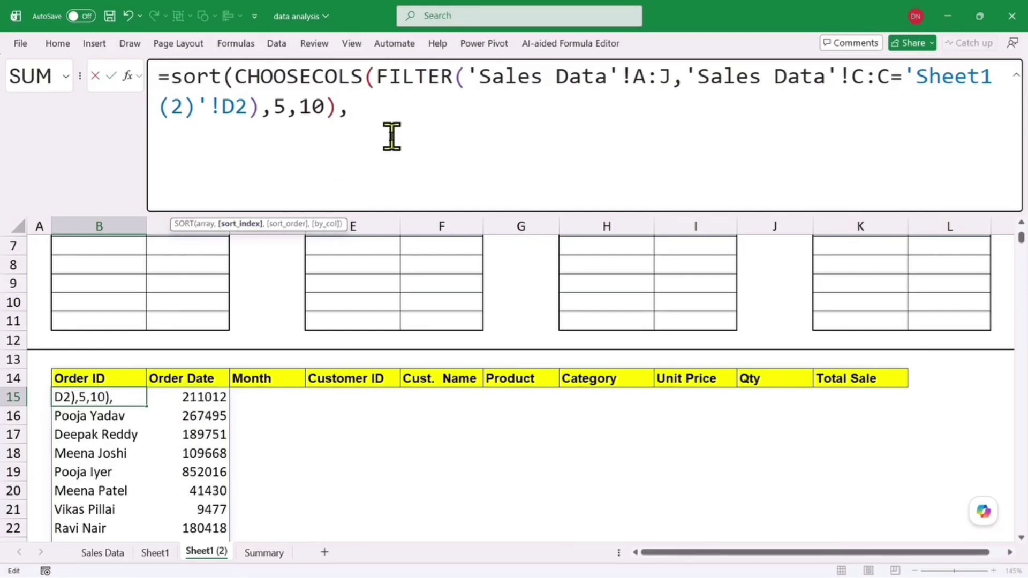
type("2,")
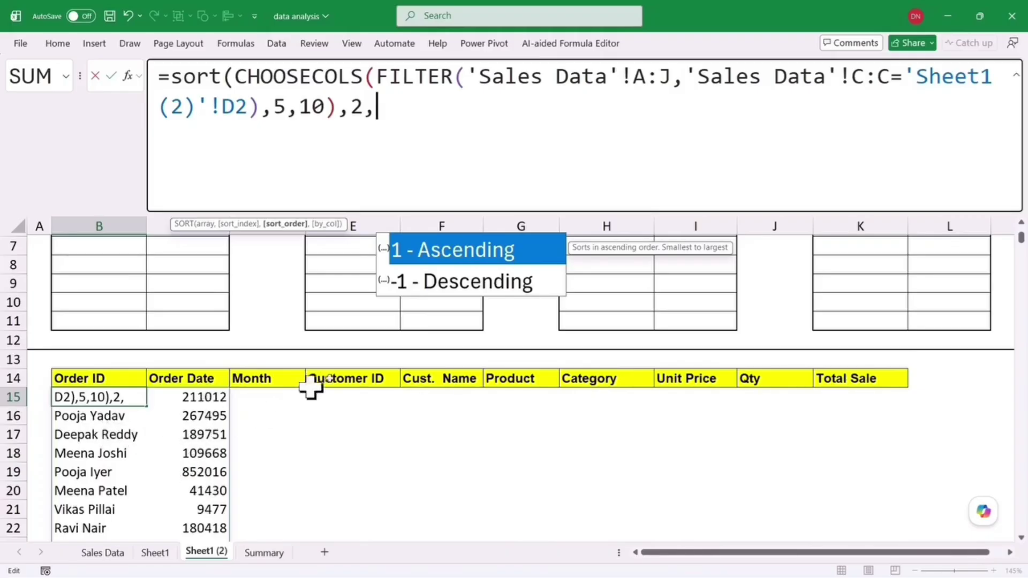
left_click(436, 292)
key("Tab")
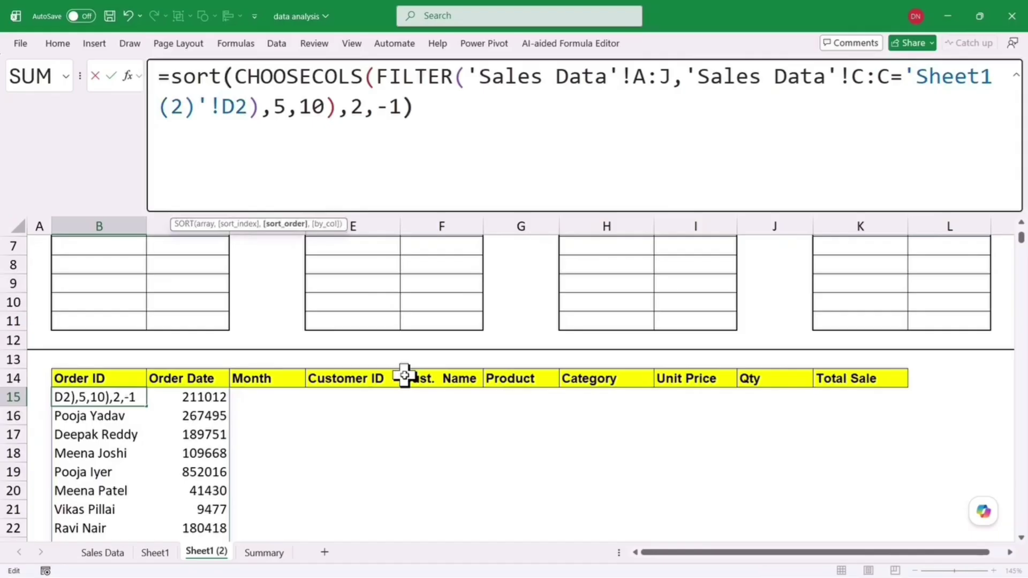
type(")")
key("Return")
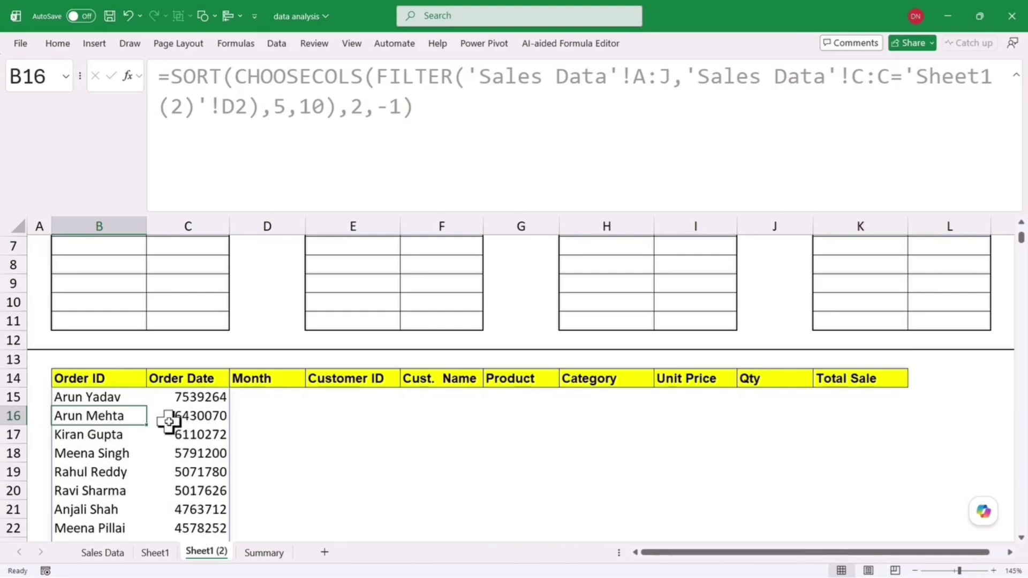
- Wrap the SORT formula in B15 in a TAKE function that returns the first 5 rows
left_click(82, 395)
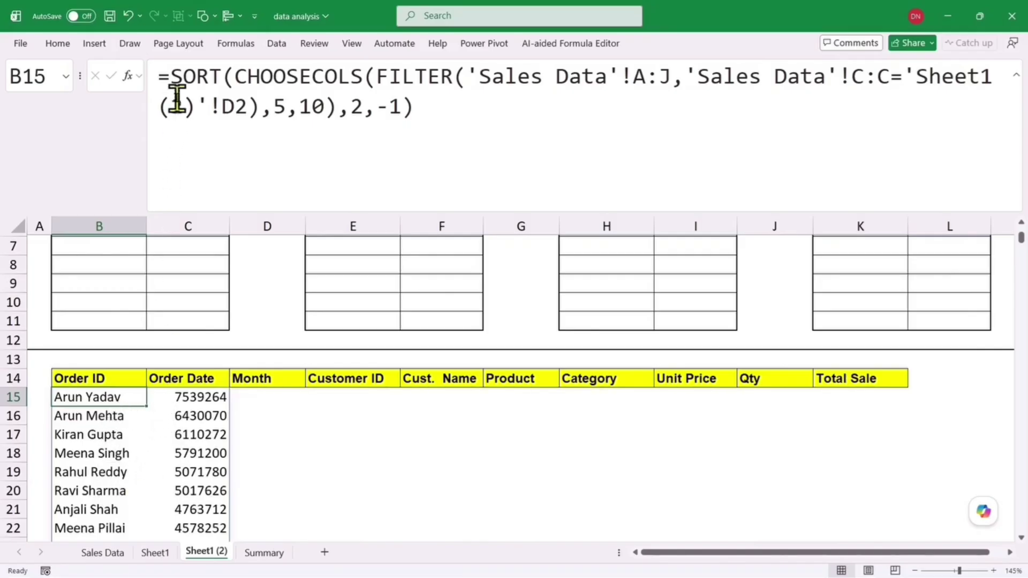
left_click(171, 75)
type("take")
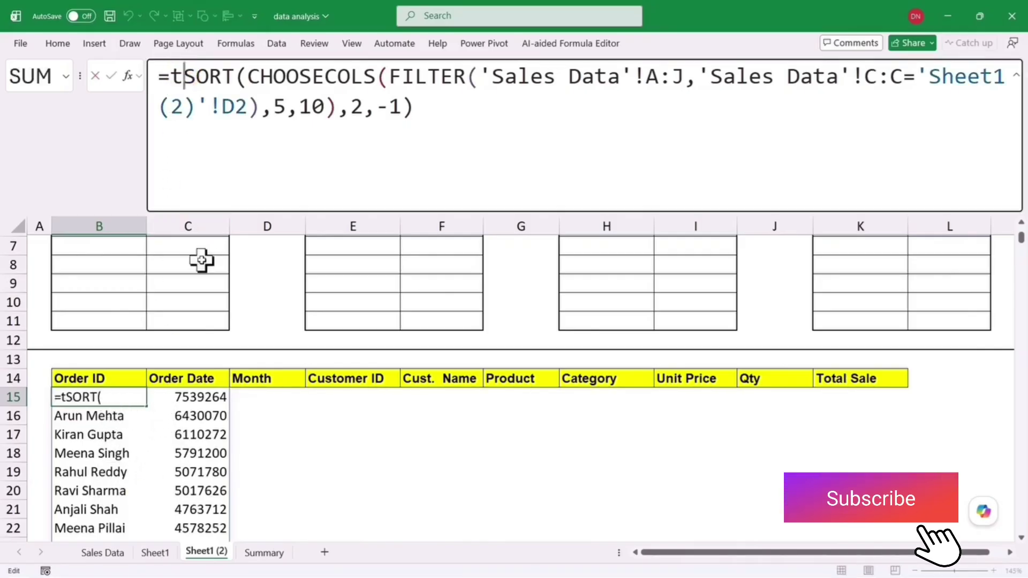
key("Tab")
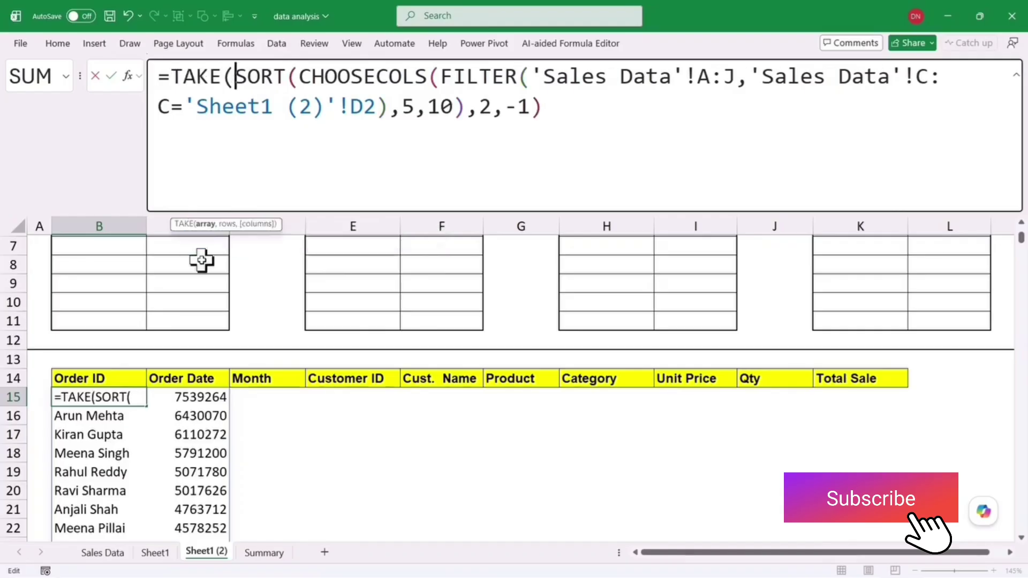
left_click(564, 104)
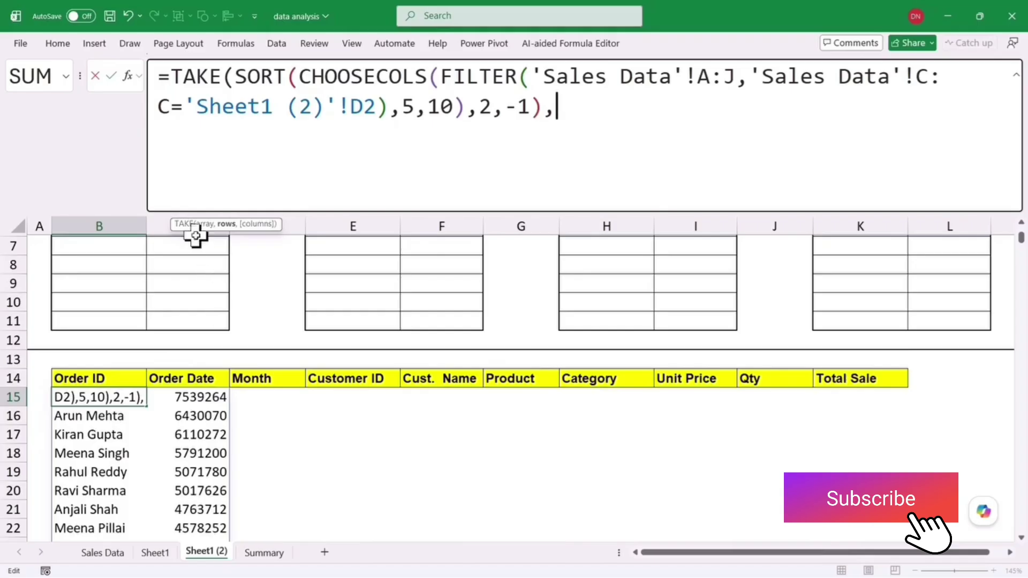
type(",5")
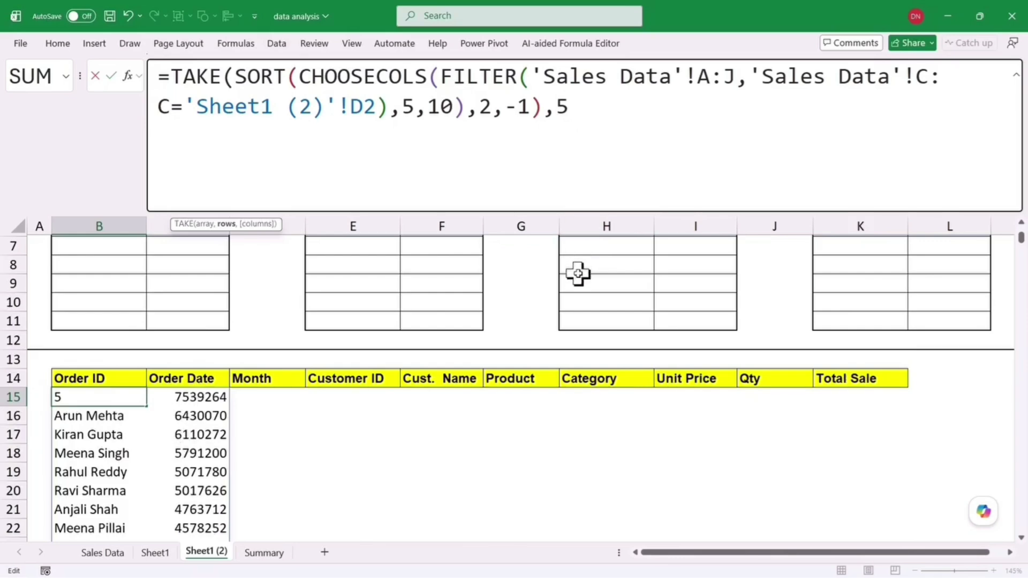
key("Return")
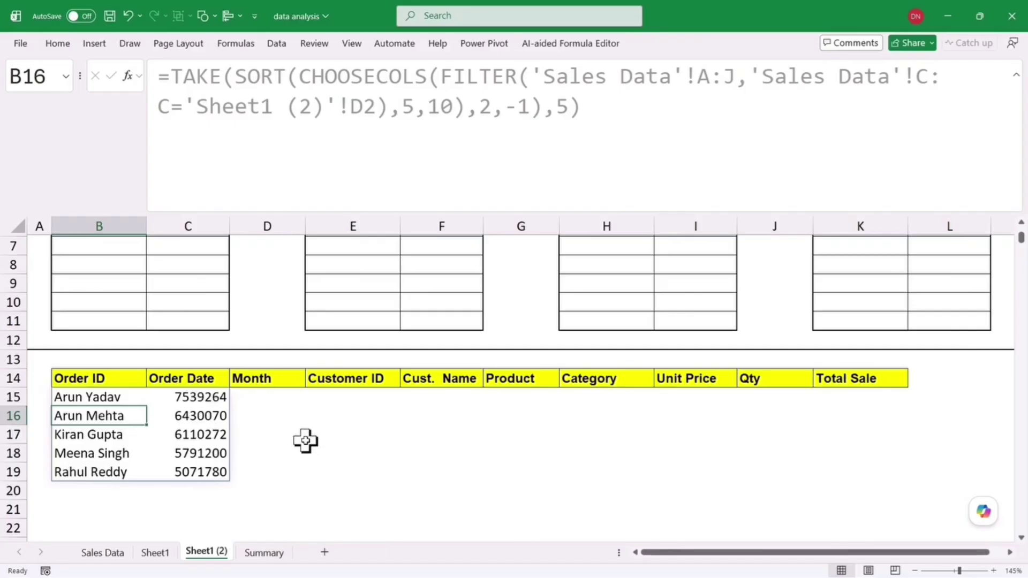
- Move the TAKE formula from B15 to B7, the first cell of the Top 5 Customers by Sale table
left_click(109, 397)
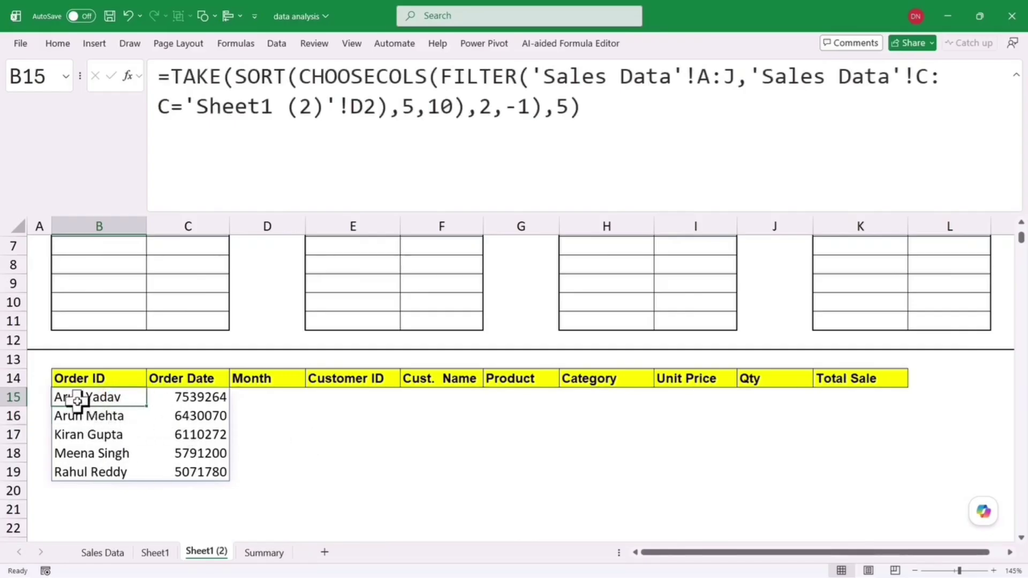
key("ctrl+c")
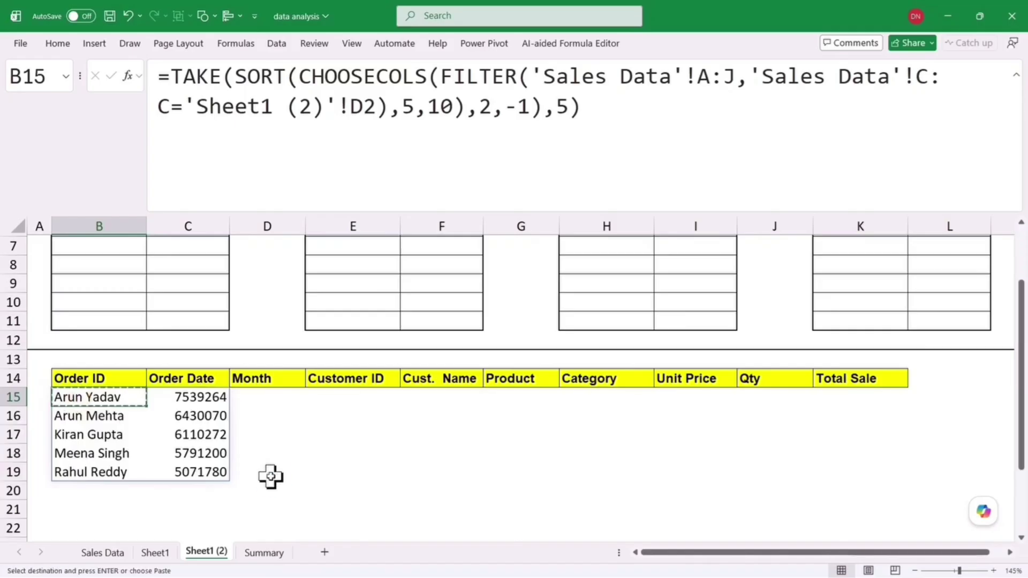
scroll(257, 466, "up", 1)
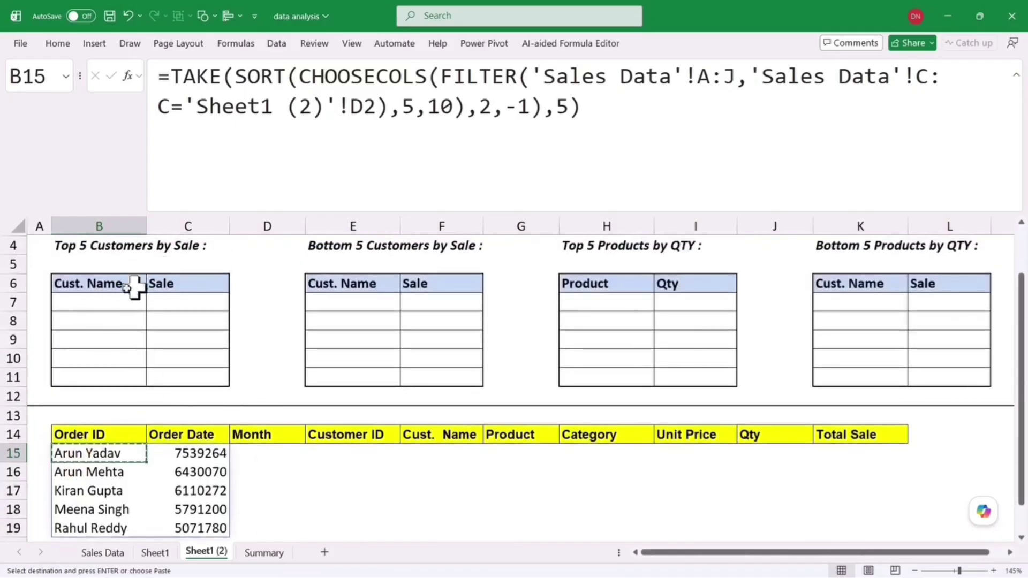
left_click(82, 304)
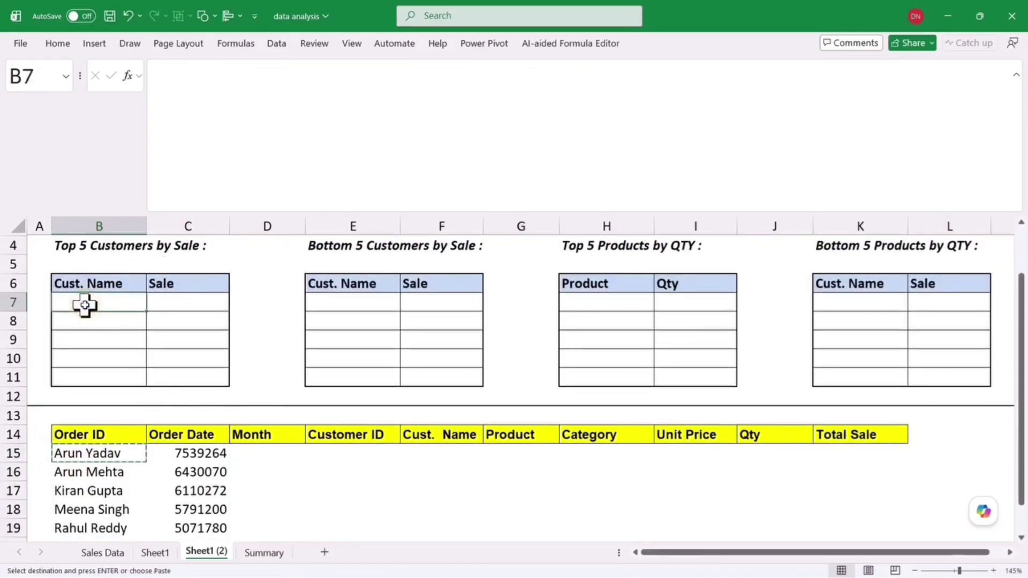
key("ctrl+v")
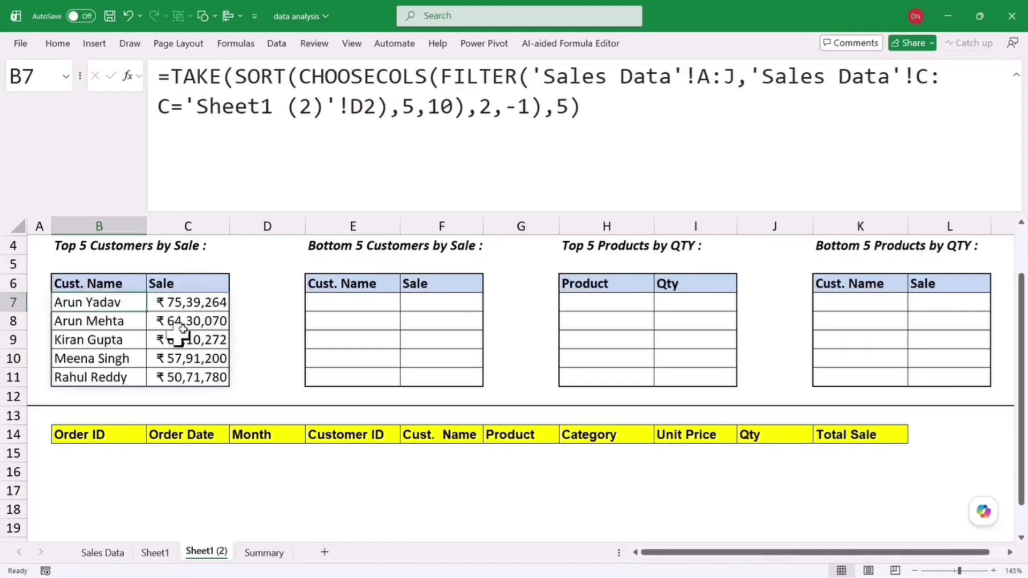
- Collapse the formula area and test the Top 5 Customers table by selecting feb and jun as the month in D2
scroll(184, 358, "up", 1)
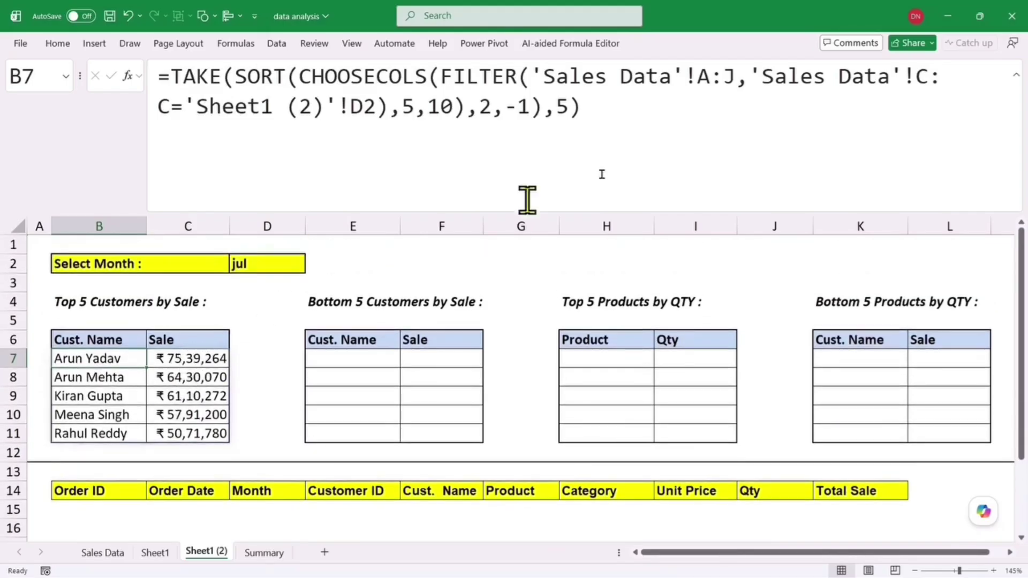
left_click(1015, 74)
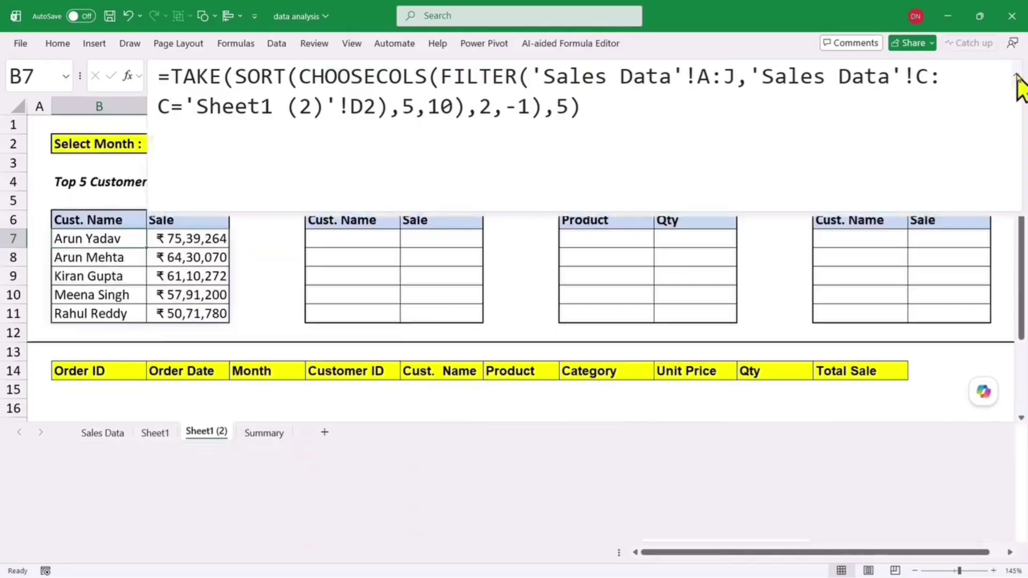
left_click(273, 145)
left_click(311, 146)
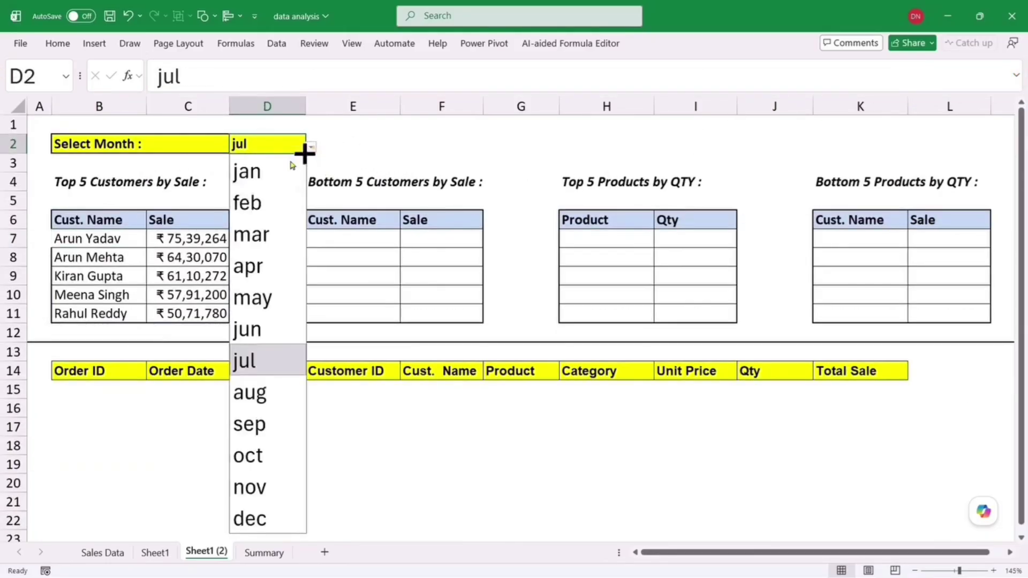
left_click(256, 205)
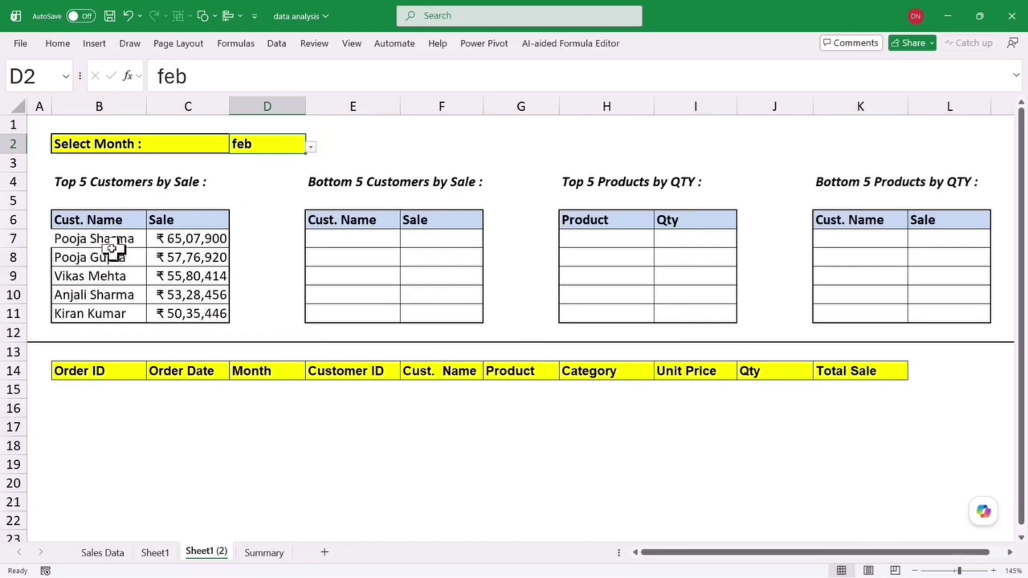
left_click(311, 147)
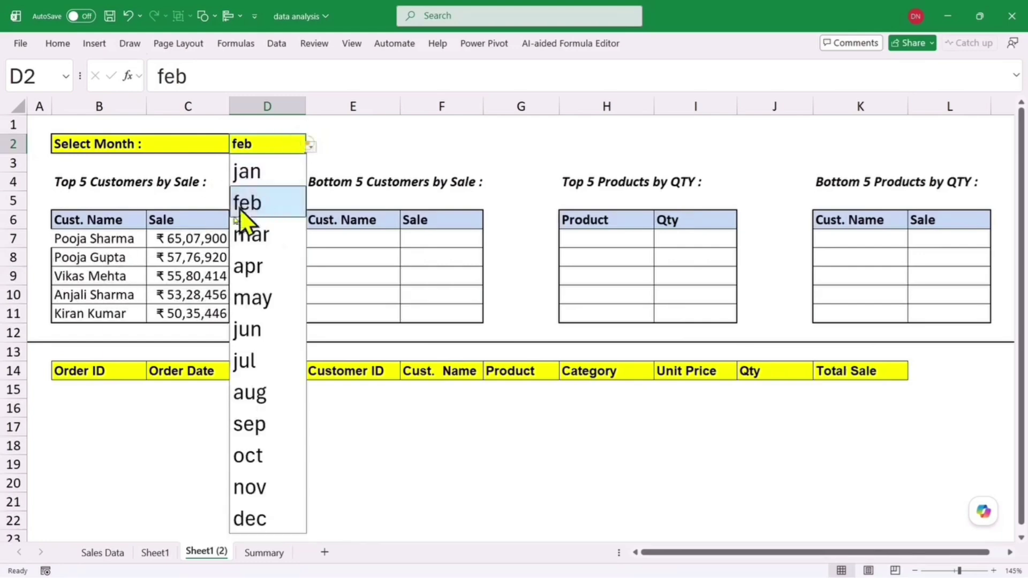
left_click(249, 330)
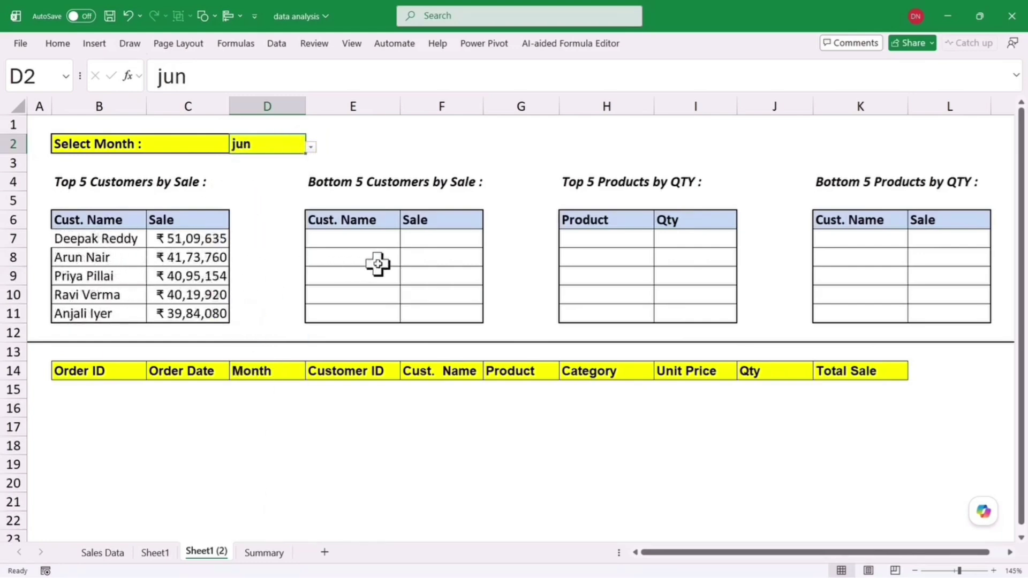
- Copy the formula text from B7 into E7 for the Bottom 5 Customers table and change its TAKE rows to -5
left_click(64, 241)
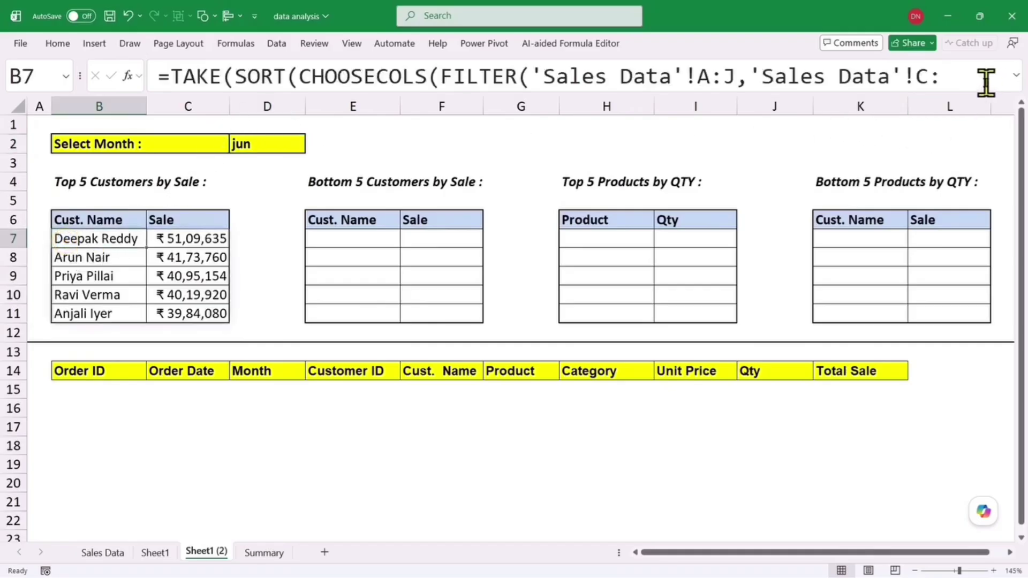
left_click(1016, 76)
left_click_drag(579, 161, 85, 39)
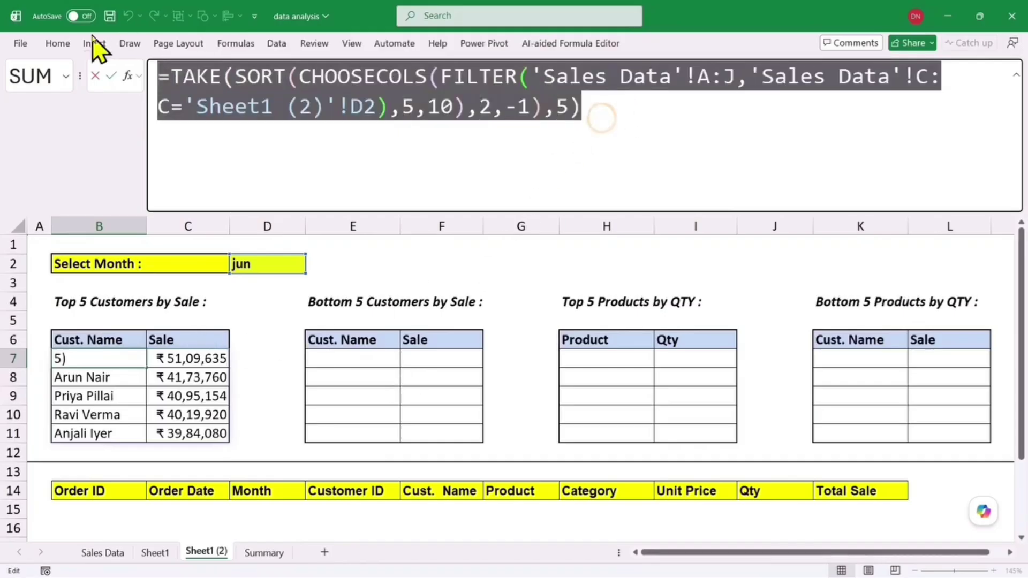
left_click(335, 359)
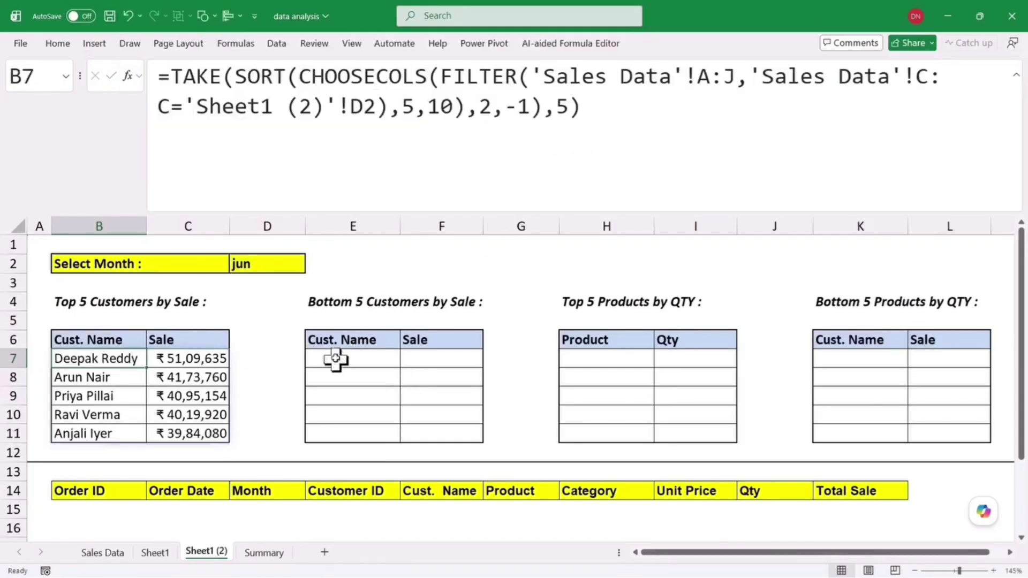
key("ctrl+v")
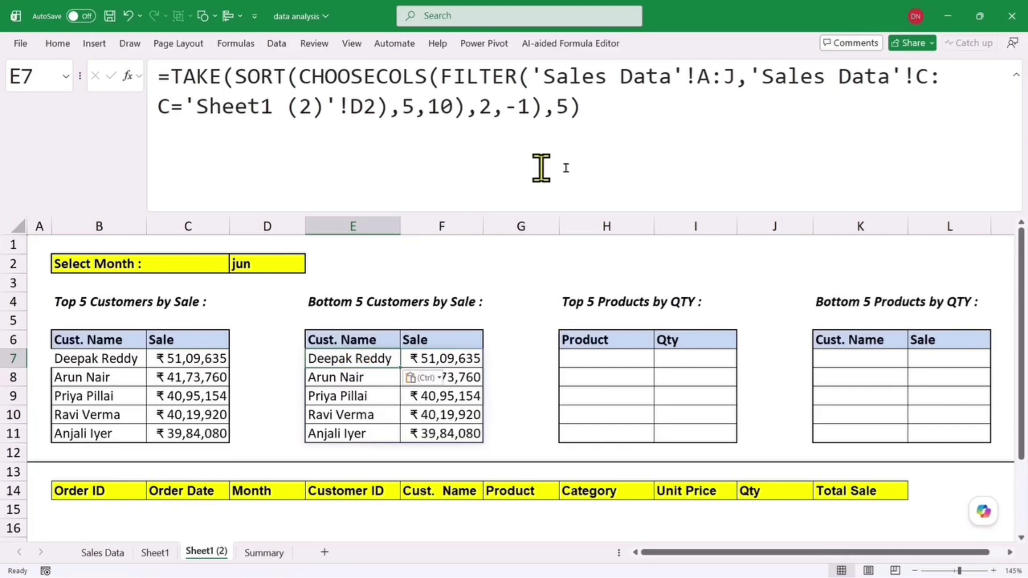
left_click(560, 107)
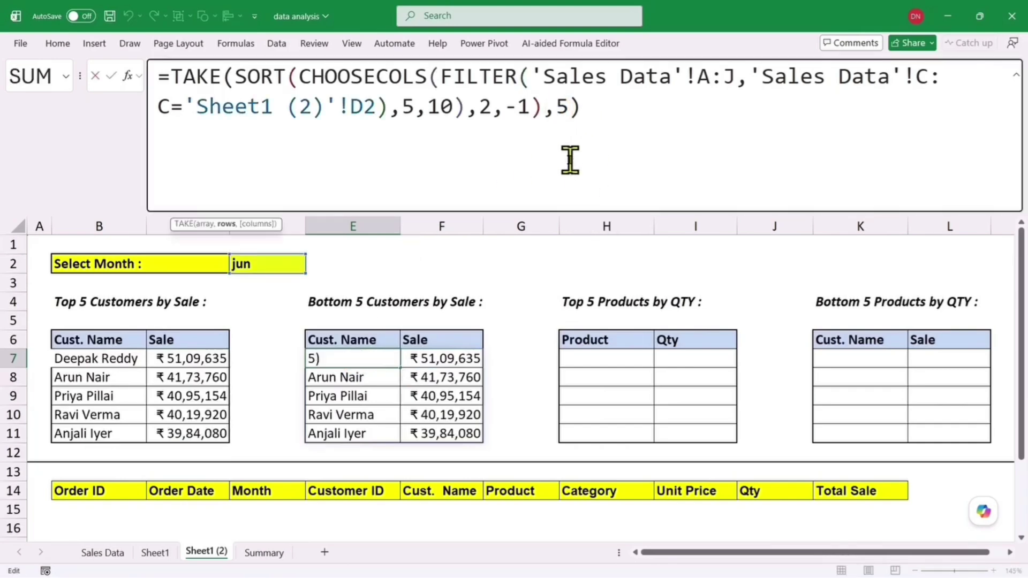
key("Return")
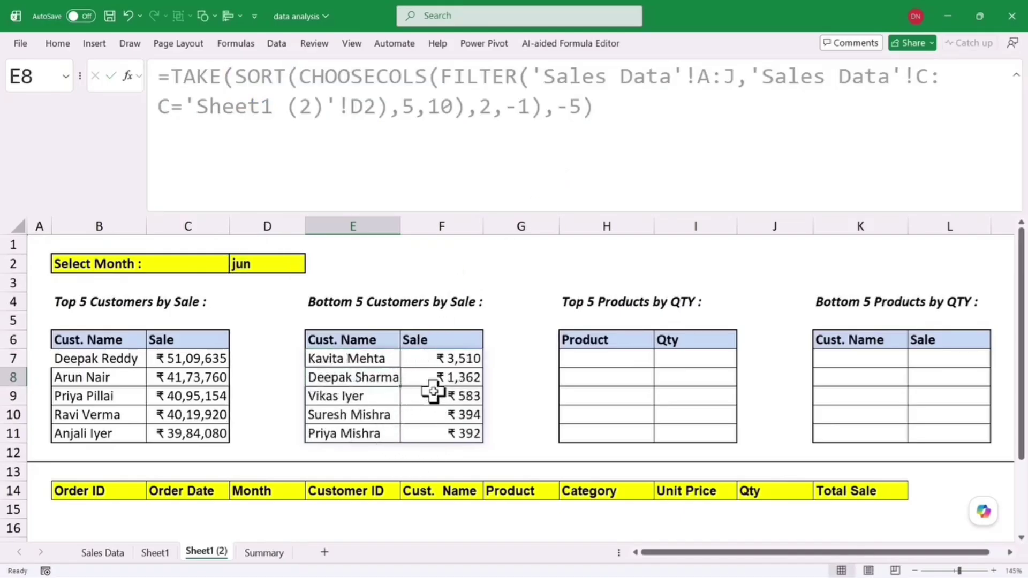
- Set the month in D2 to nov to check both customer tables
left_click(246, 268)
left_click(310, 265)
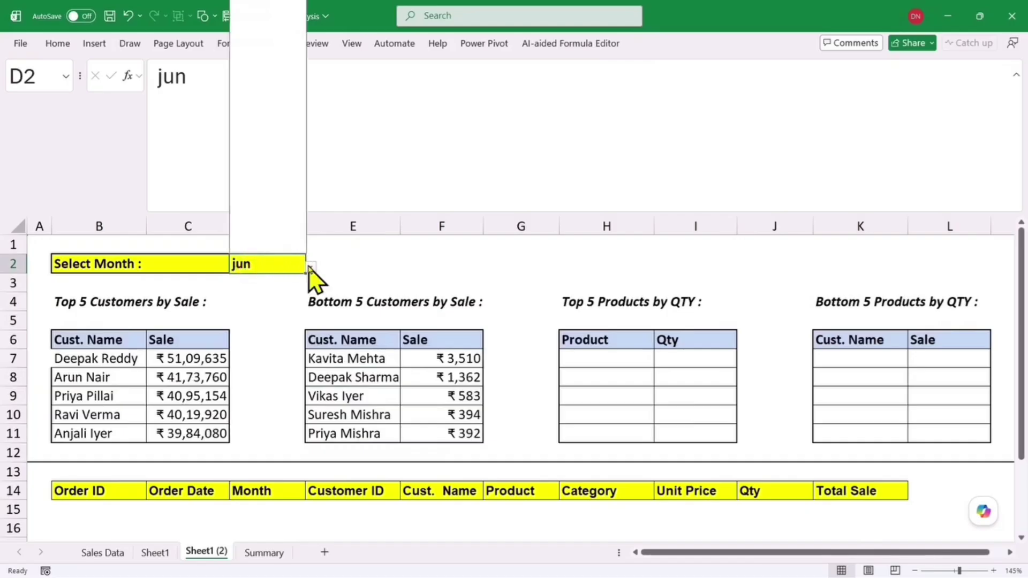
left_click(276, 220)
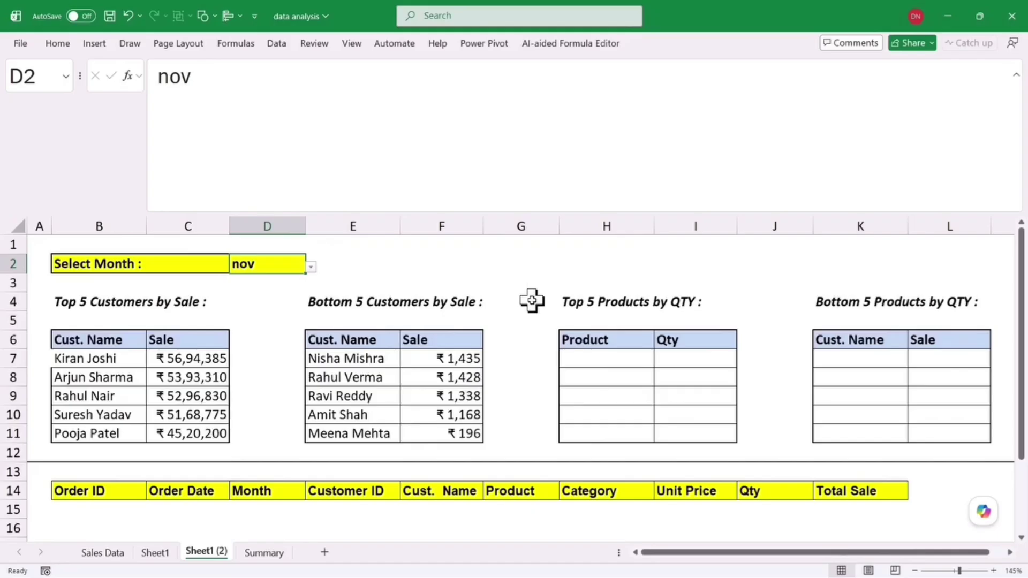
- Collapse the formula area and start a FILTER formula in B15 with columns A:J of the Sales Data sheet as its array
left_click(914, 121)
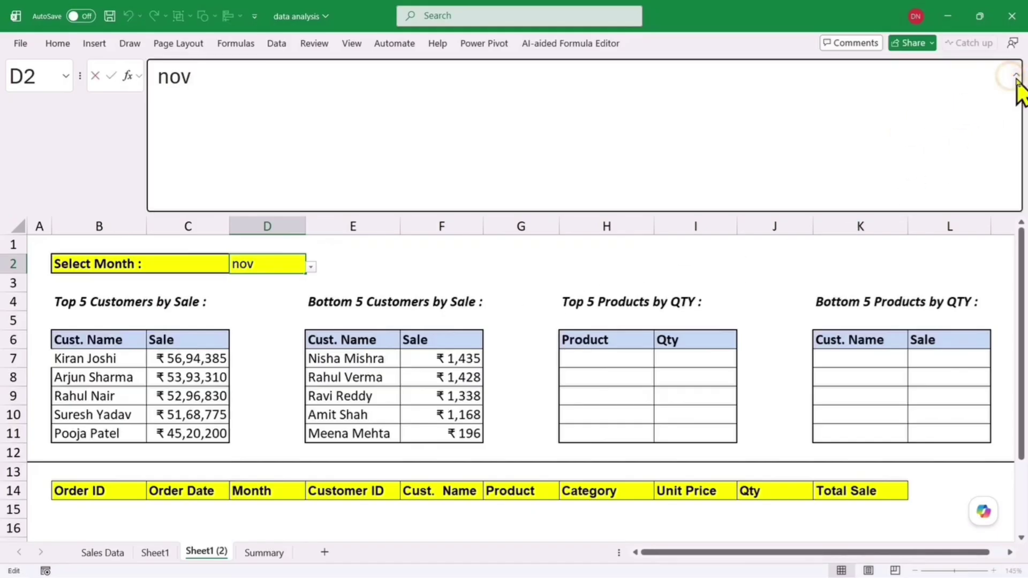
left_click(1016, 76)
left_click(84, 398)
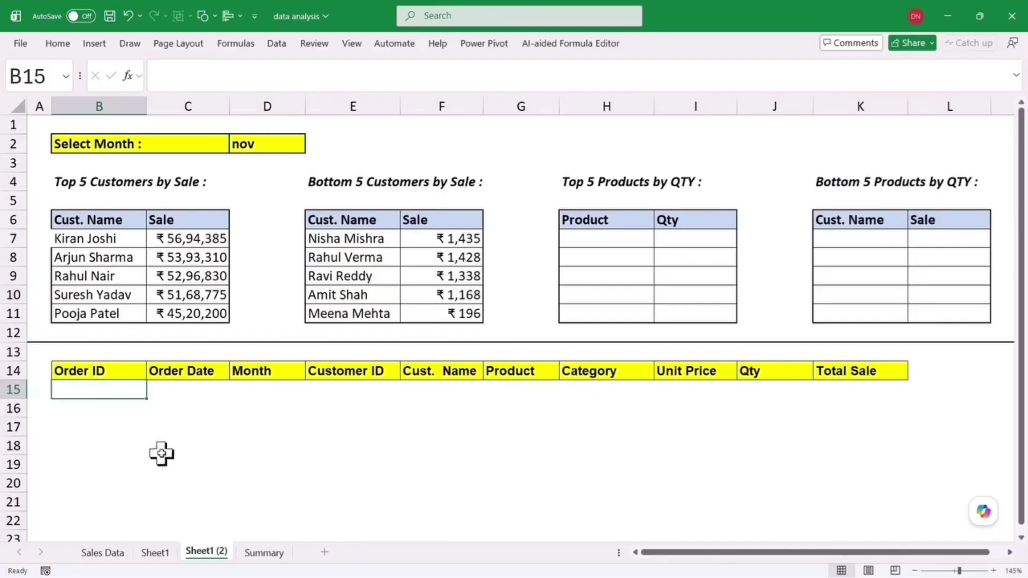
type("=fil")
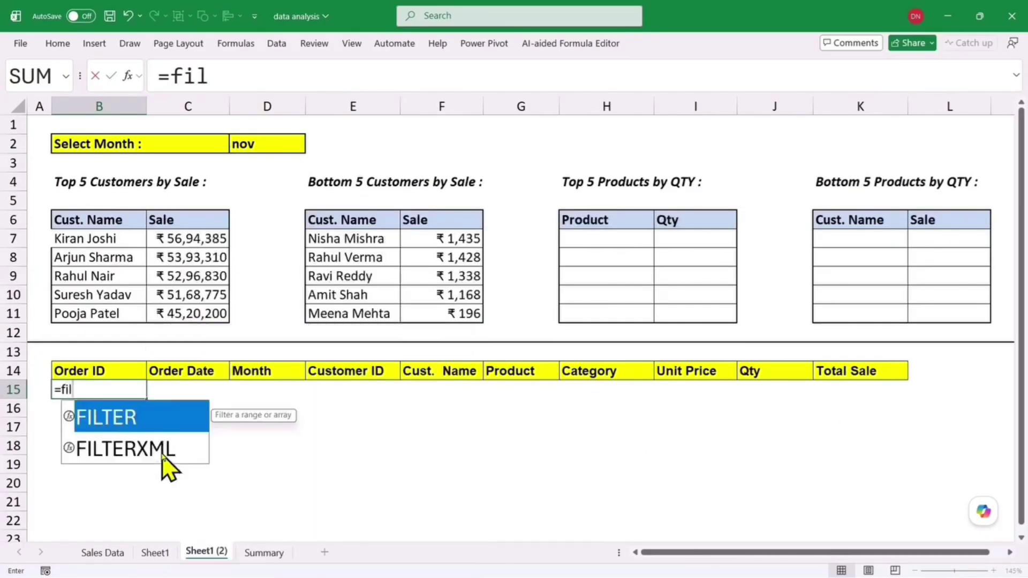
type("t")
key("Tab")
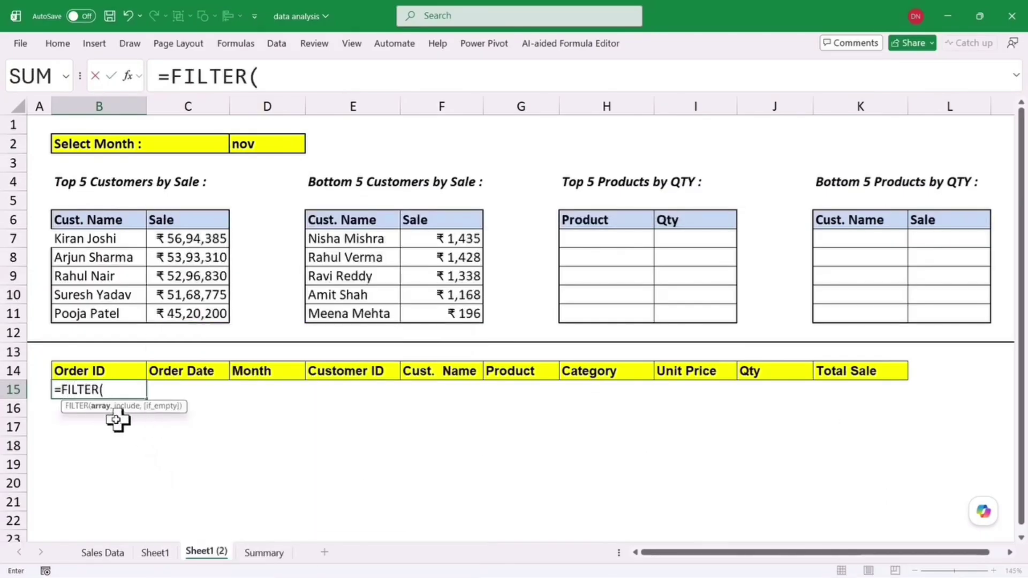
left_click(97, 554)
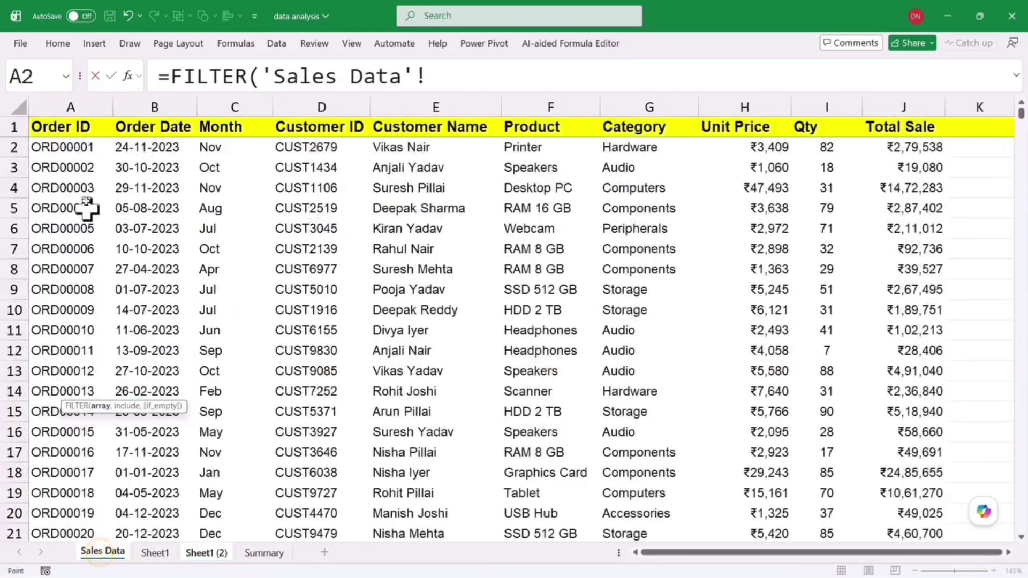
left_click_drag(89, 101, 878, 102)
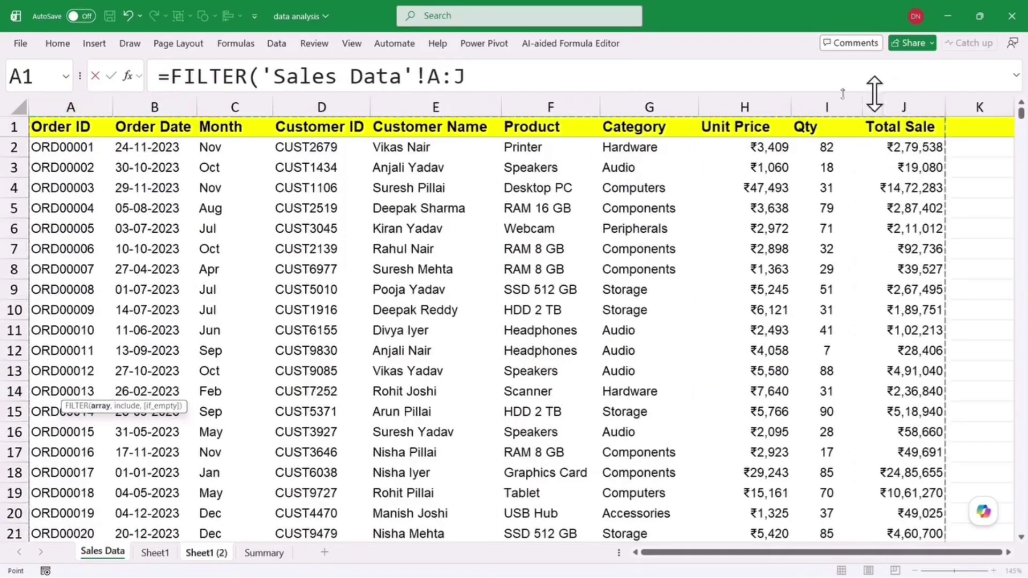
left_click(519, 76)
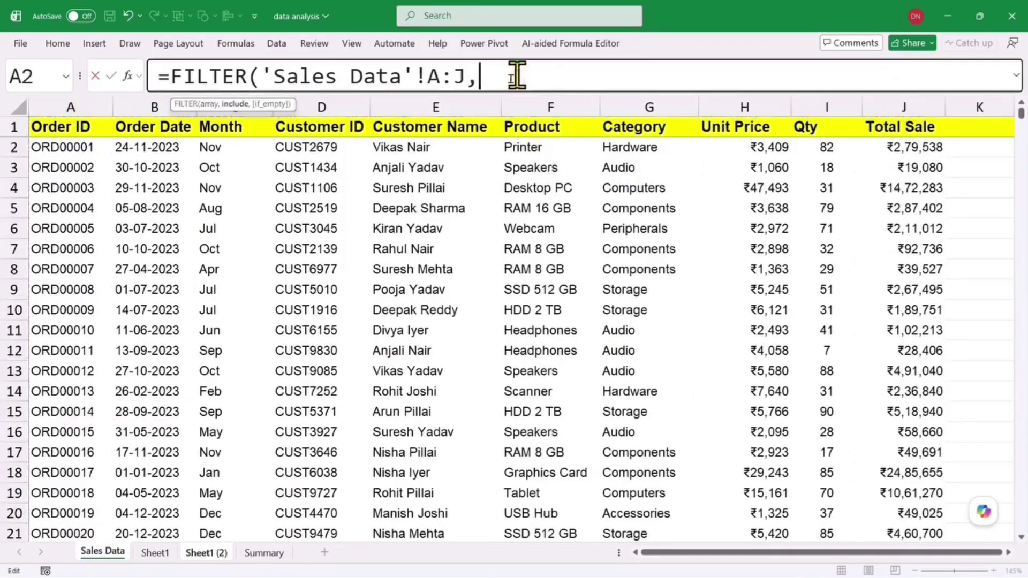
type(",")
- Complete the FILTER formula with the condition that Sales Data column C equals the month in D2 of Sheet1 (2)
left_click(239, 105)
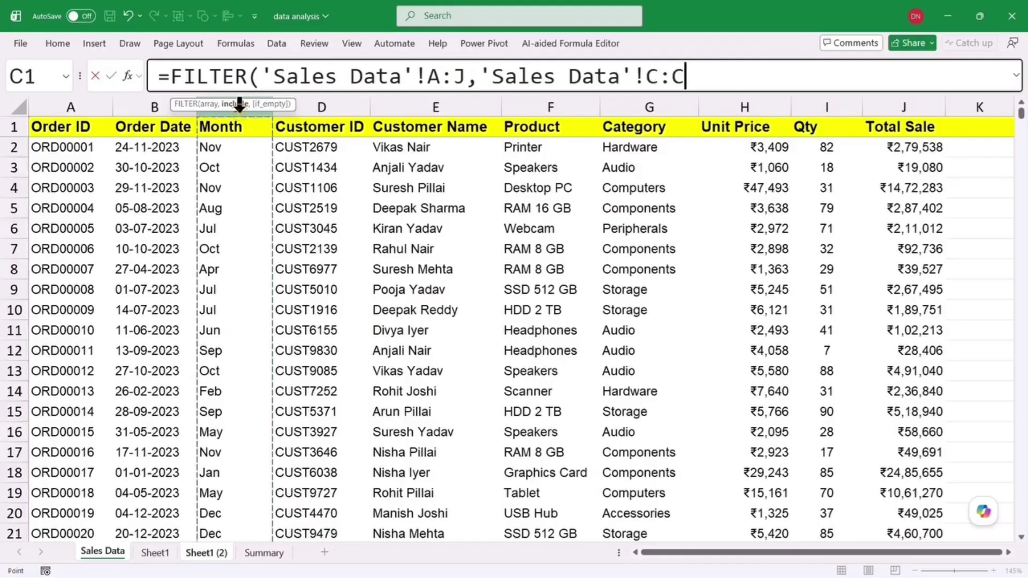
type("=")
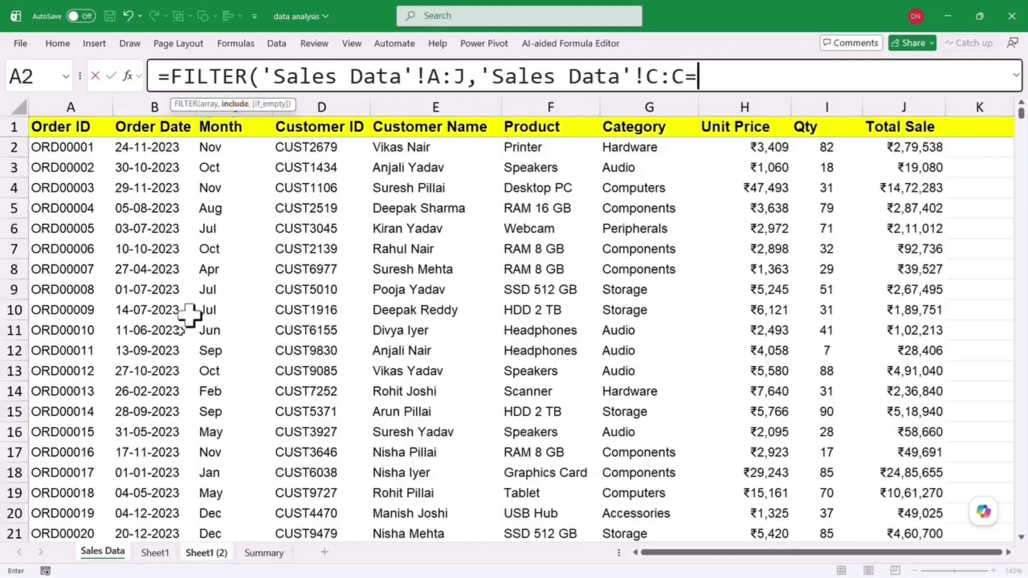
left_click(206, 553)
left_click(253, 143)
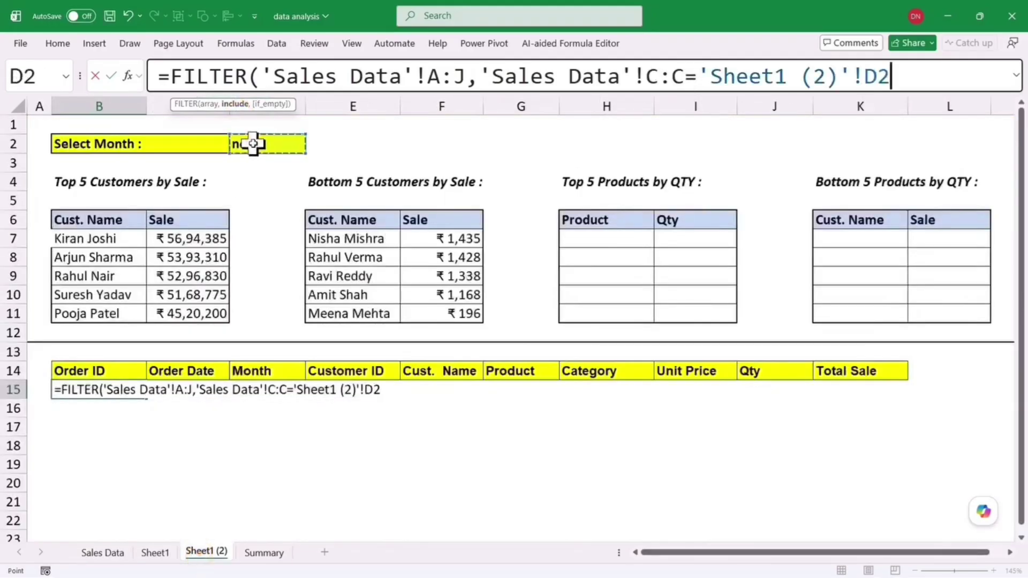
type(")")
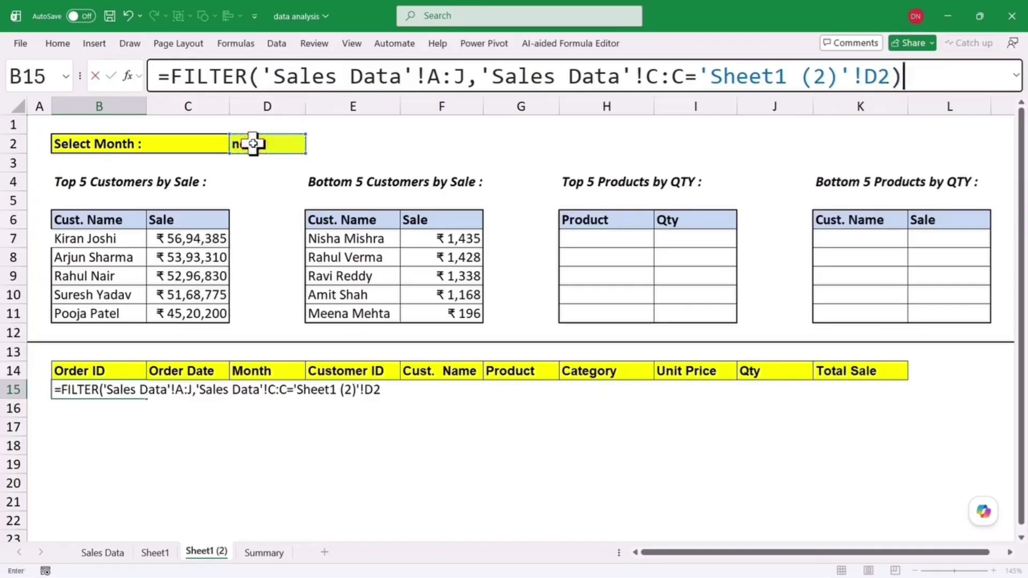
key("Return")
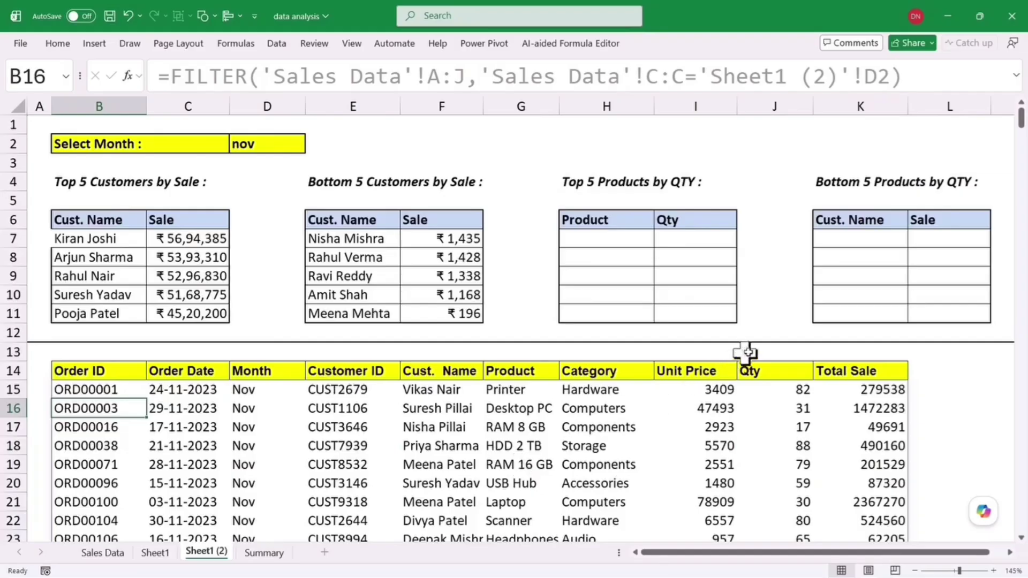
- Expand the formula area and wrap the FILTER formula in B15 in CHOOSECOLS, keeping columns 6 and 9 for product and quantity
left_click(100, 390)
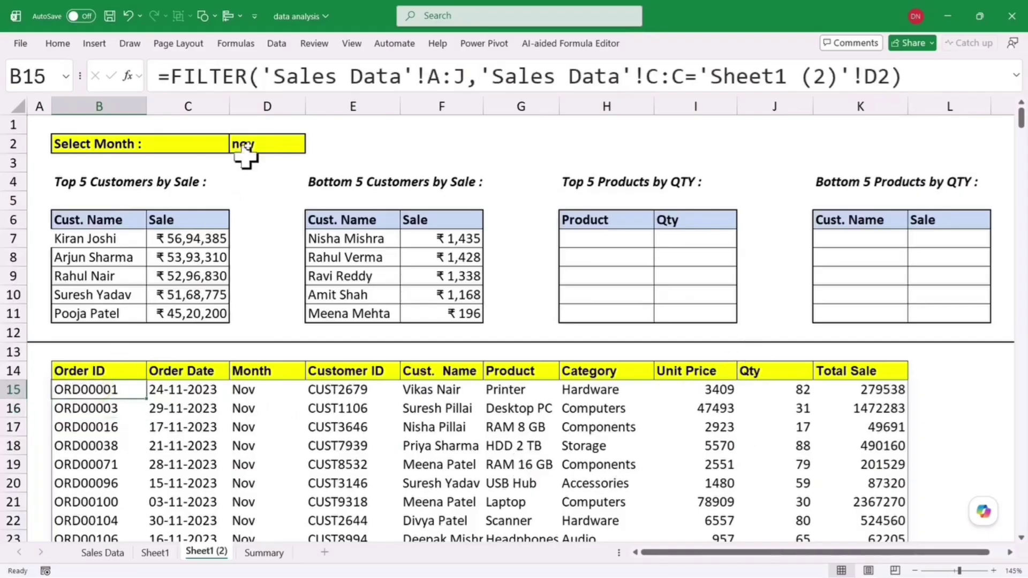
left_click(1015, 73)
left_click(168, 81)
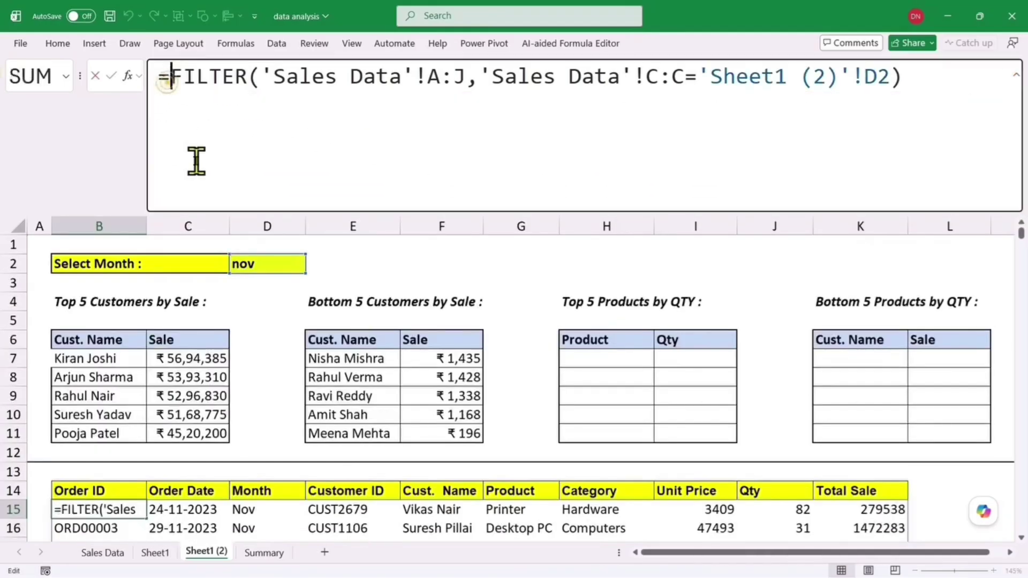
type("choo")
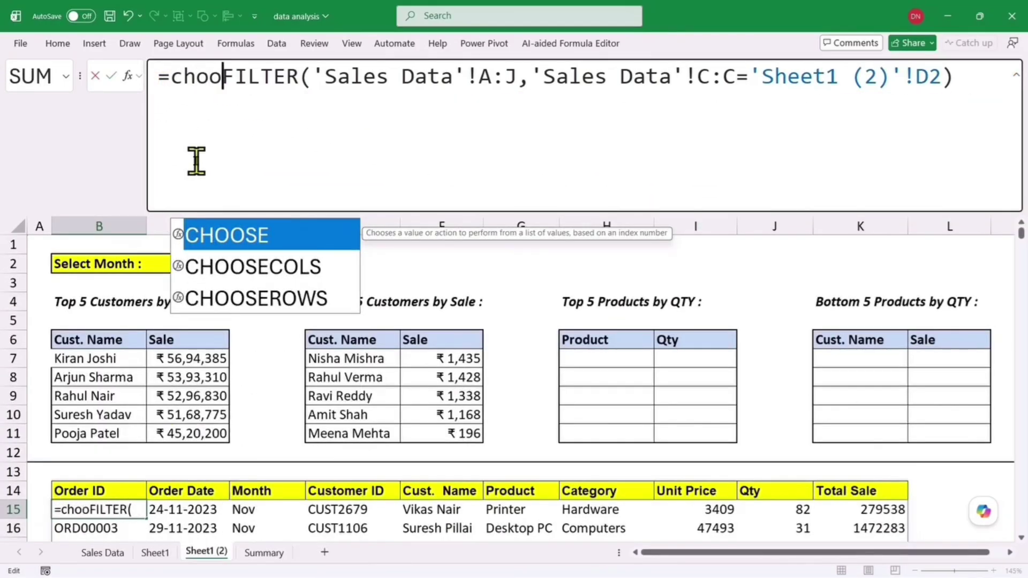
key("Down")
key("Tab")
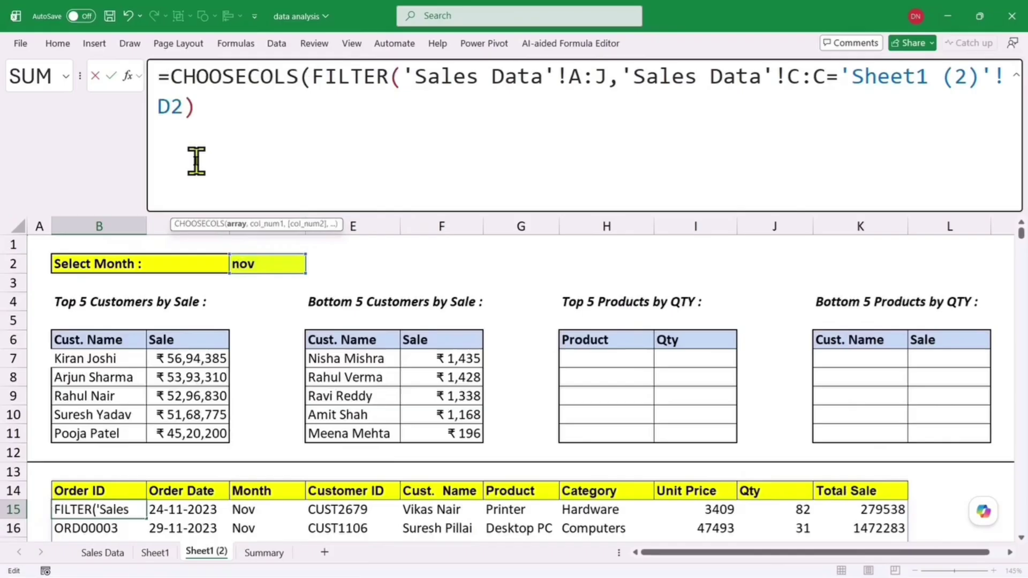
left_click(210, 110)
type(",")
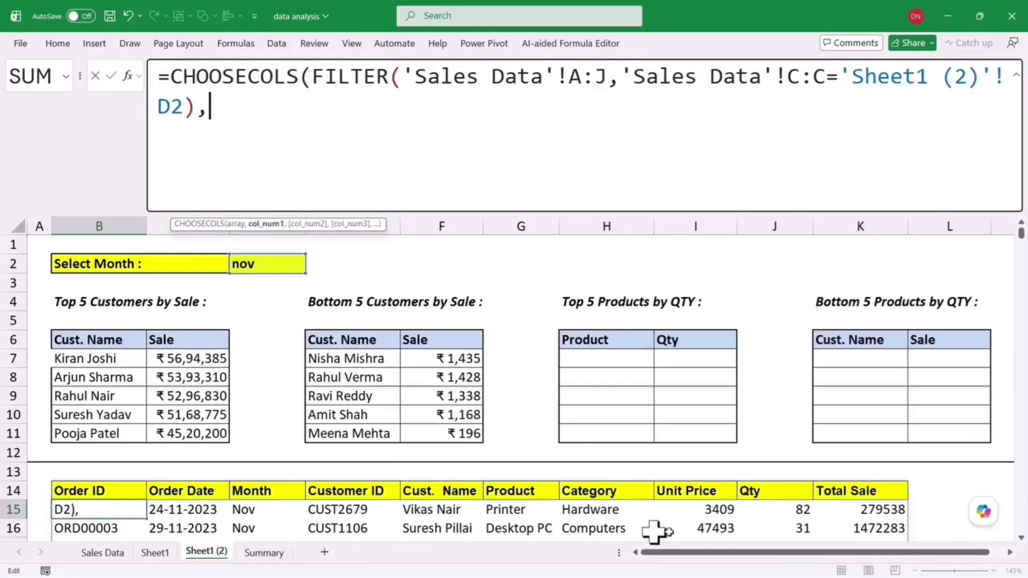
scroll(515, 519, "down", 1)
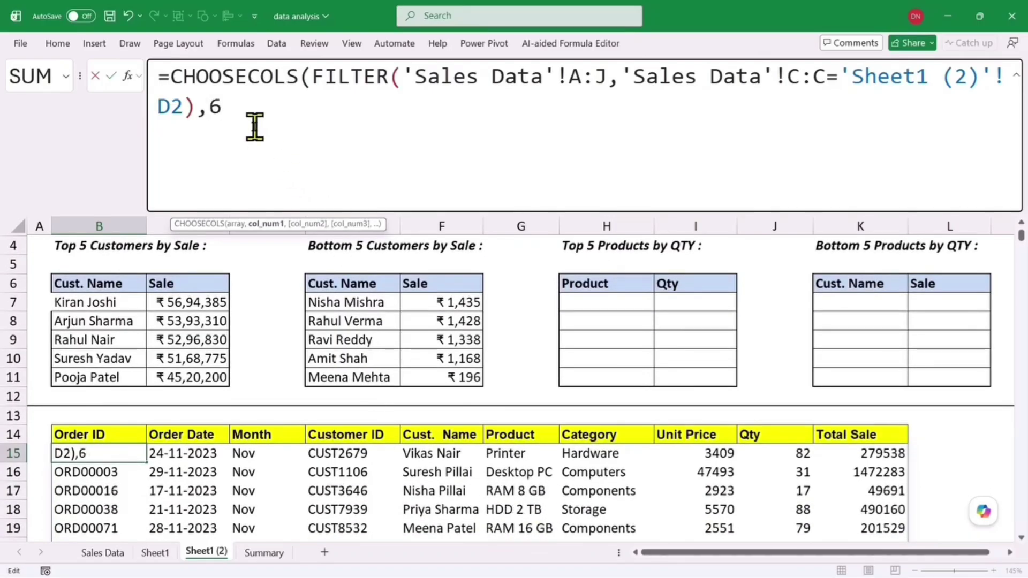
type(",9)")
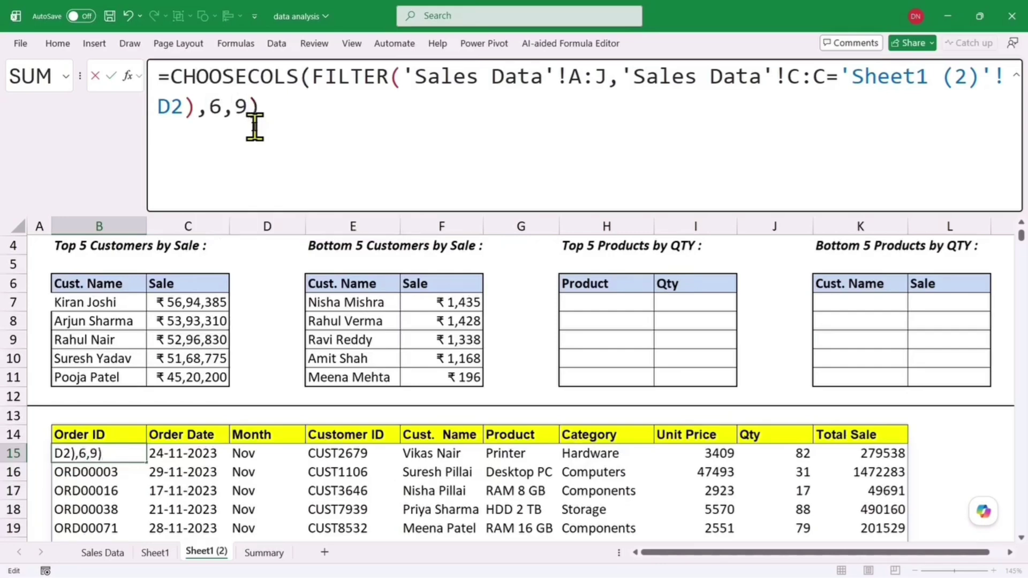
key("Return")
- Wrap the CHOOSECOLS formula in B15 in a SORT function, using it as the array to sort
scroll(204, 386, "down", 2)
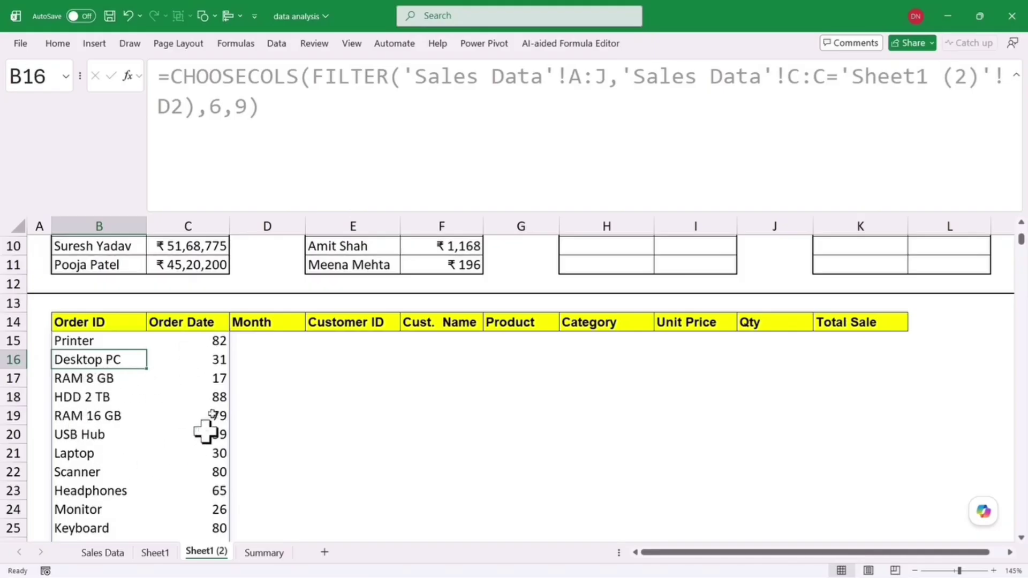
scroll(138, 436, "up", 2)
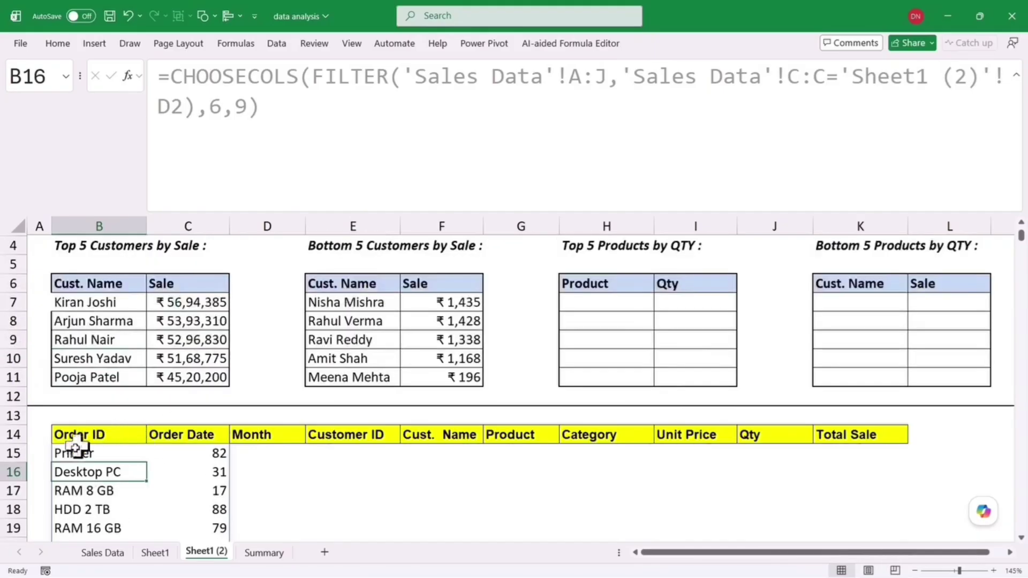
left_click(75, 445)
left_click(170, 76)
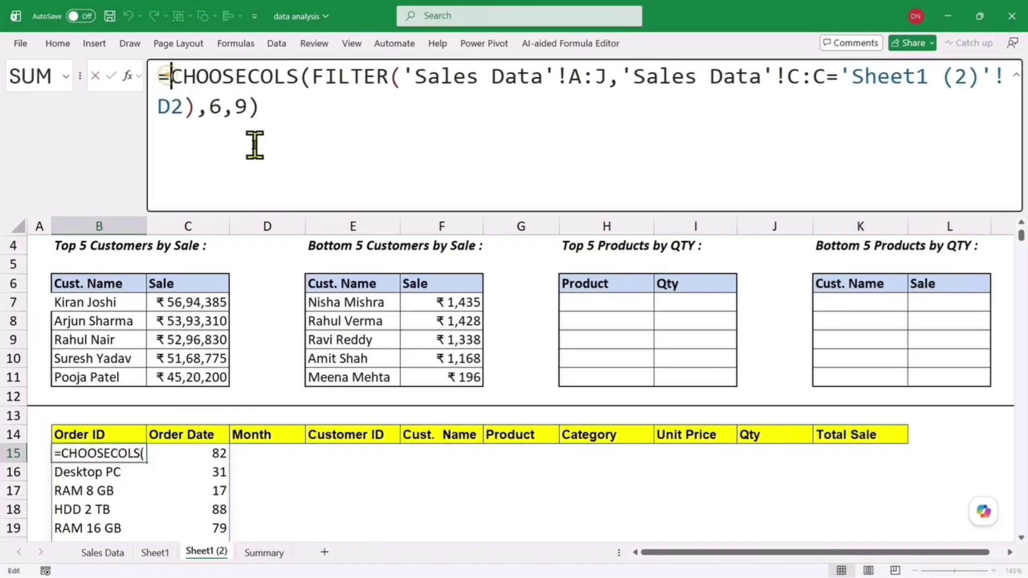
type("sort")
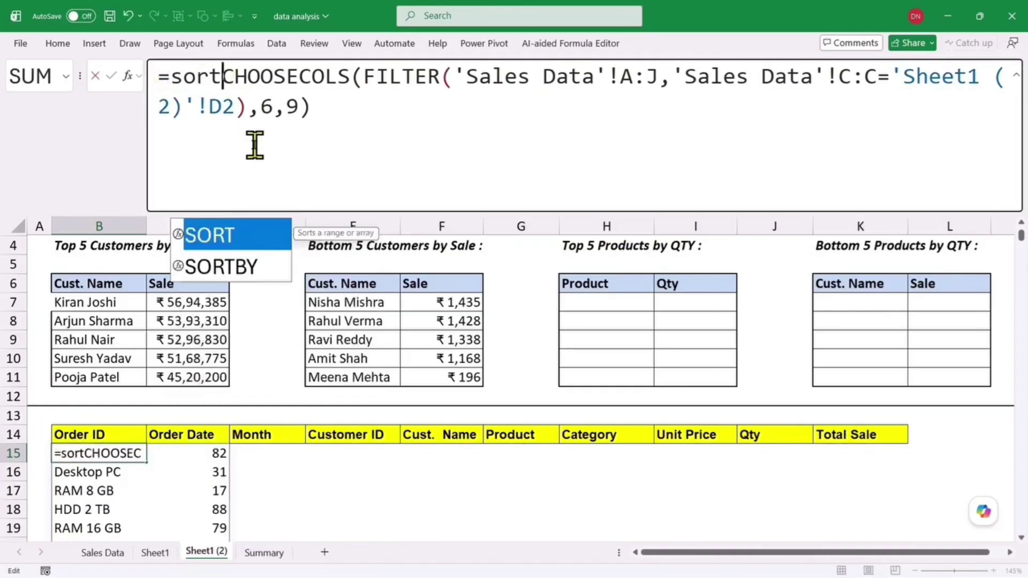
key("Tab")
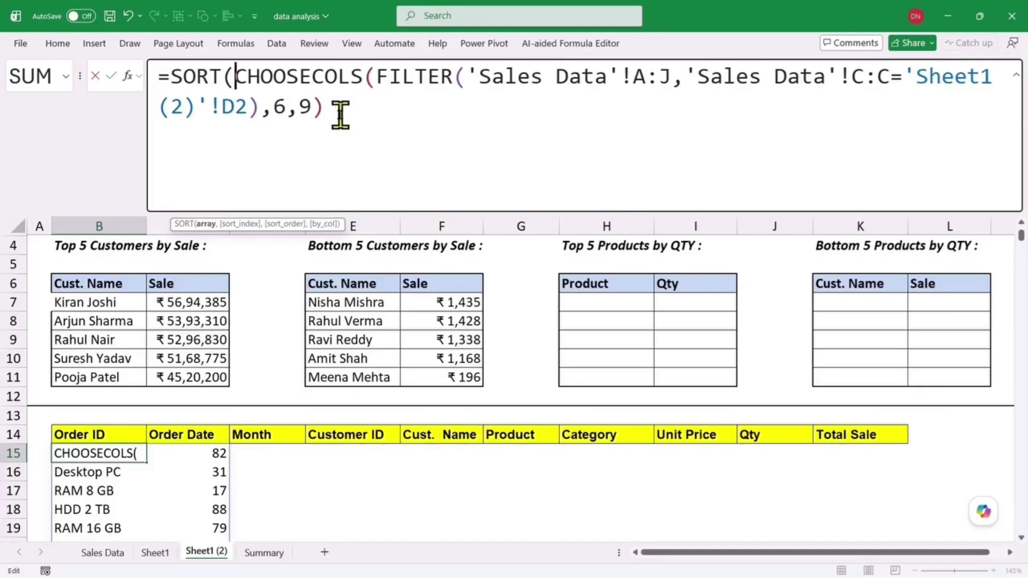
left_click(341, 114)
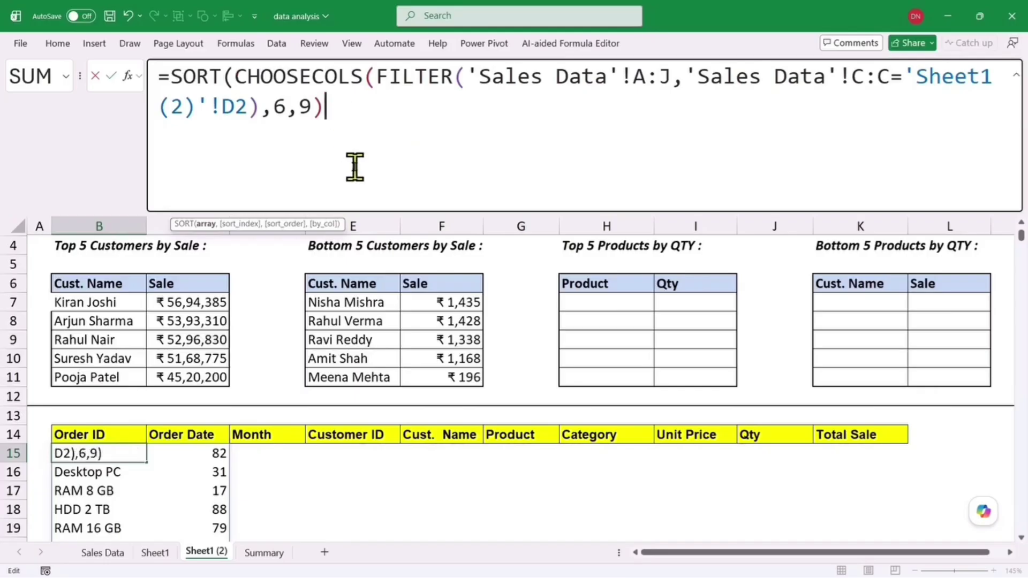
type(",")
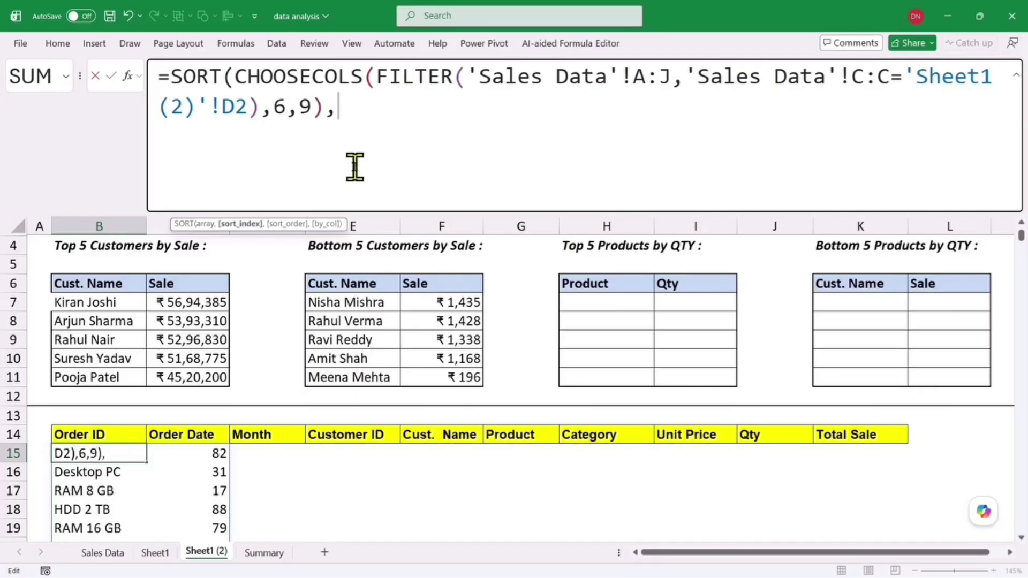
- Complete the SORT function with sort index 2 and sort order -1 for descending quantity
scroll(266, 318, "down", 1)
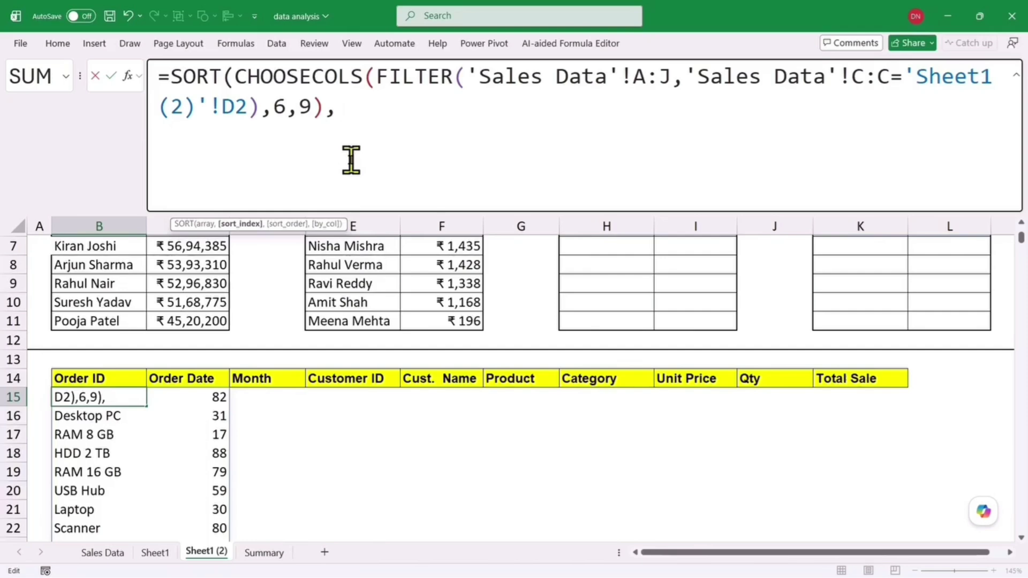
type(",")
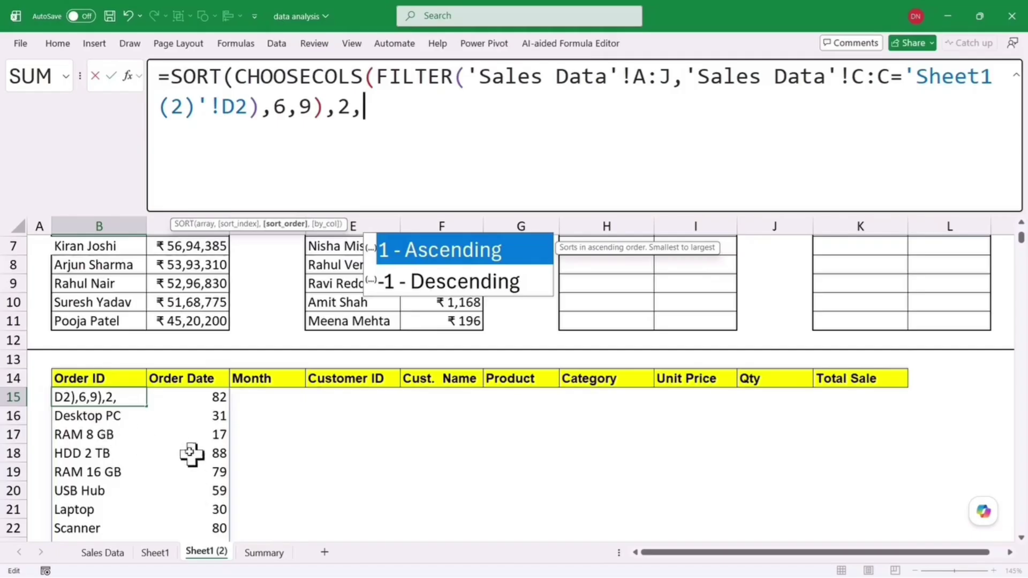
left_click(428, 288)
double_click(427, 288)
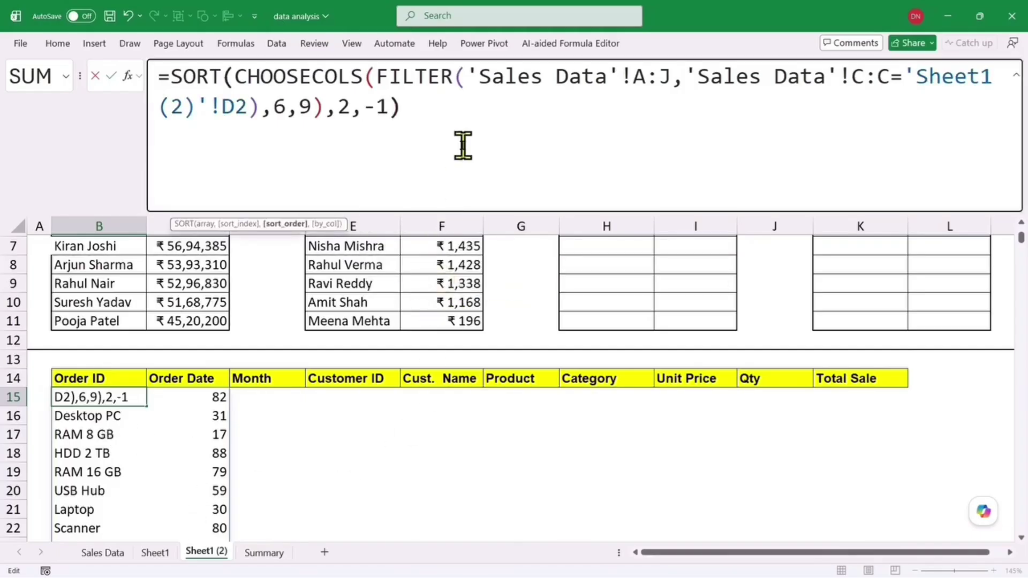
type(")")
key("Return")
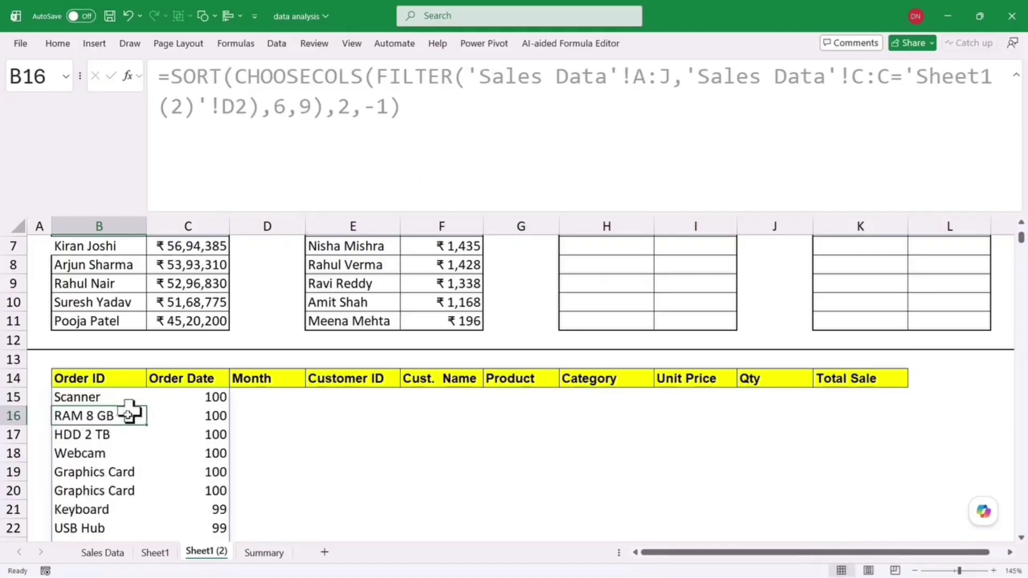
- Review the sorted product list and wrap the SORT formula in B15 in a TAKE function
scroll(123, 428, "down", 3)
scroll(177, 428, "up", 3)
scroll(99, 449, "down", 6)
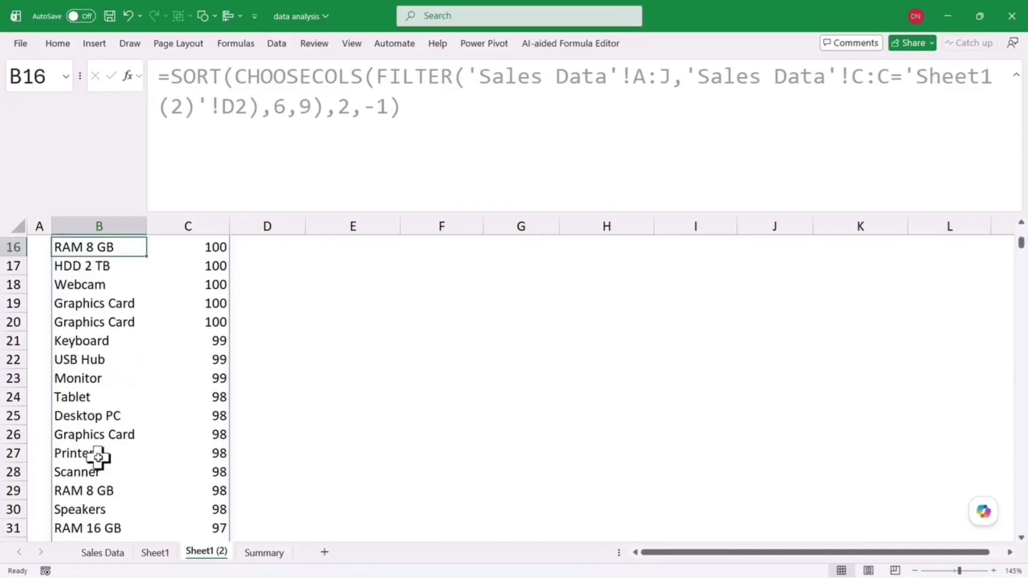
scroll(178, 433, "down", 8)
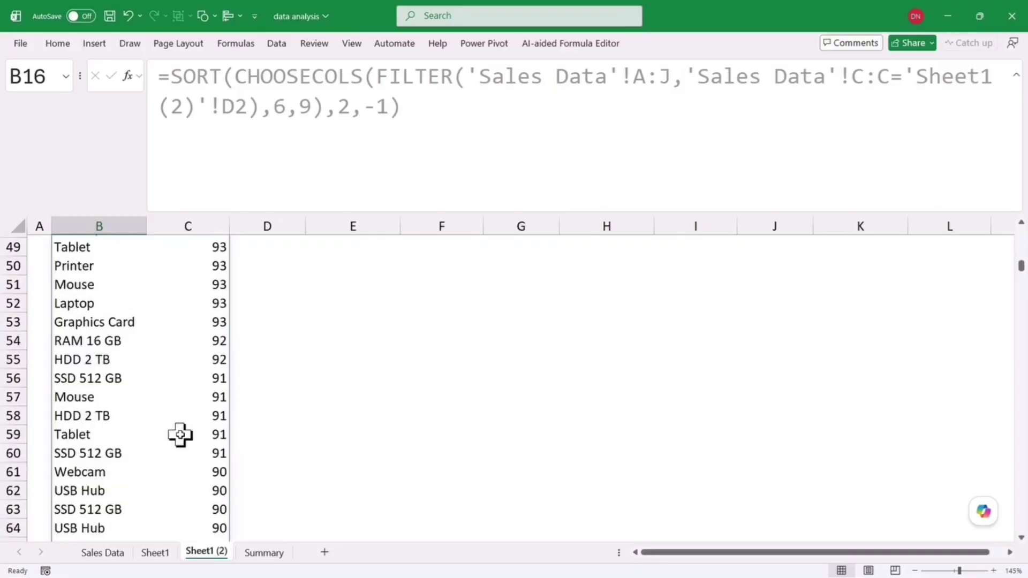
scroll(180, 434, "up", 8)
scroll(179, 435, "up", 6)
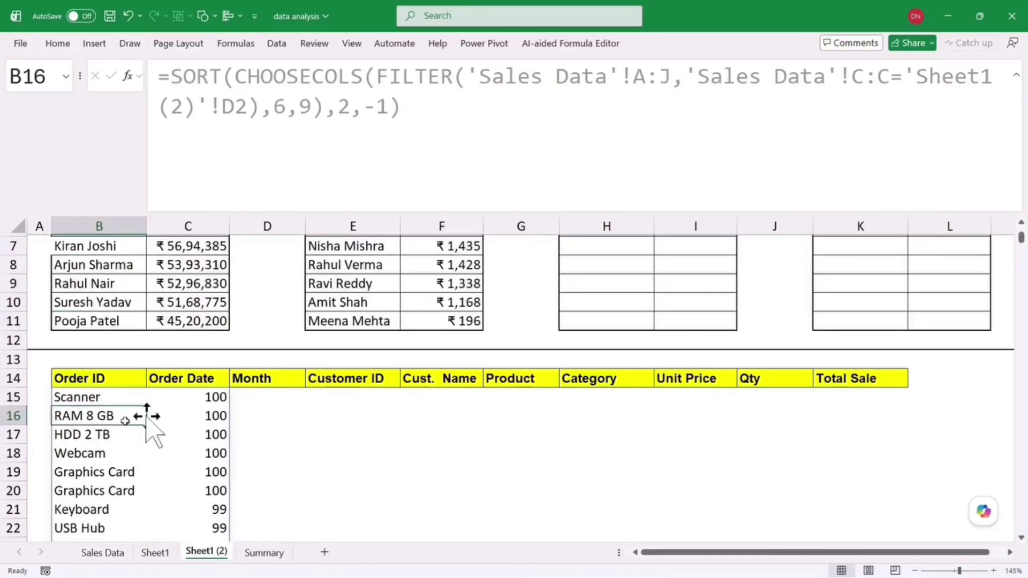
left_click(80, 396)
left_click(171, 77)
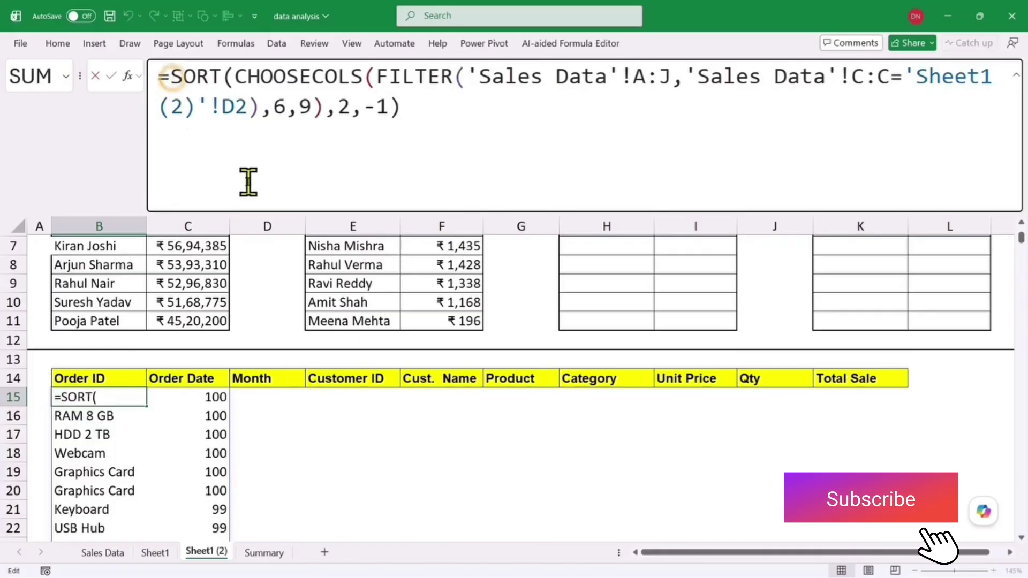
type("take")
key("Tab")
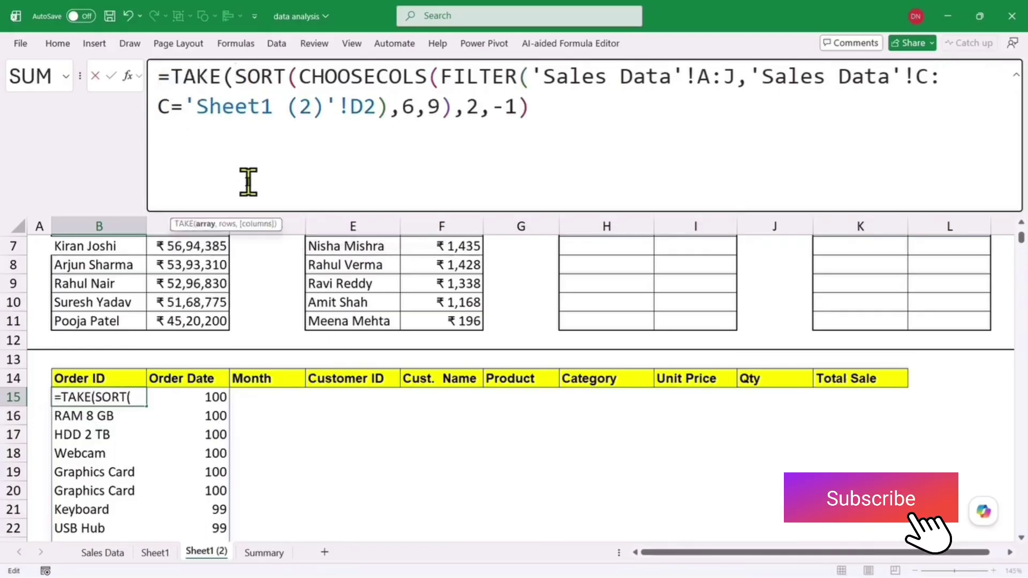
- Complete the TAKE function in B15 with 5 rows to keep only the top five products
left_click(547, 128)
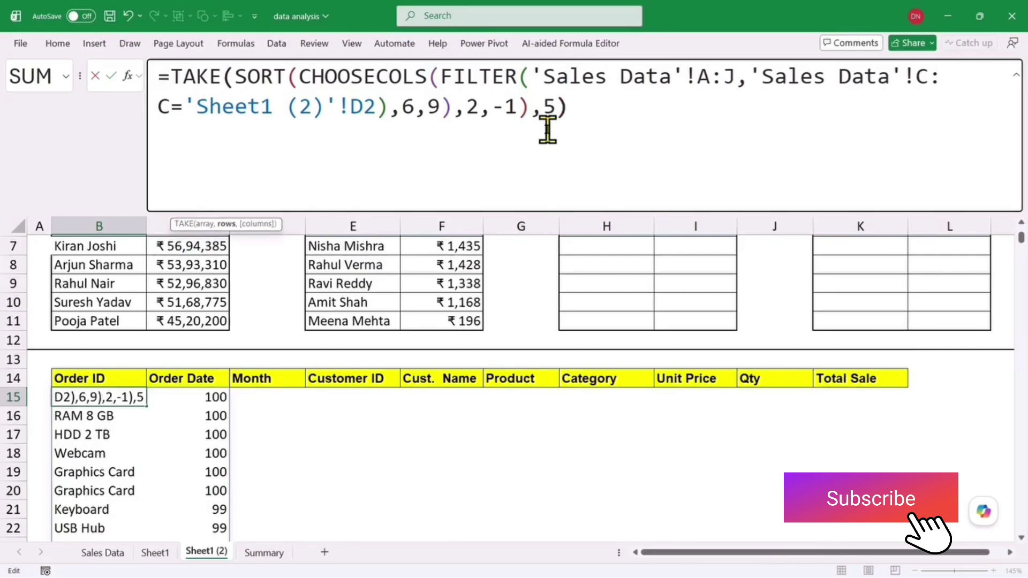
type(",5)")
key("Return")
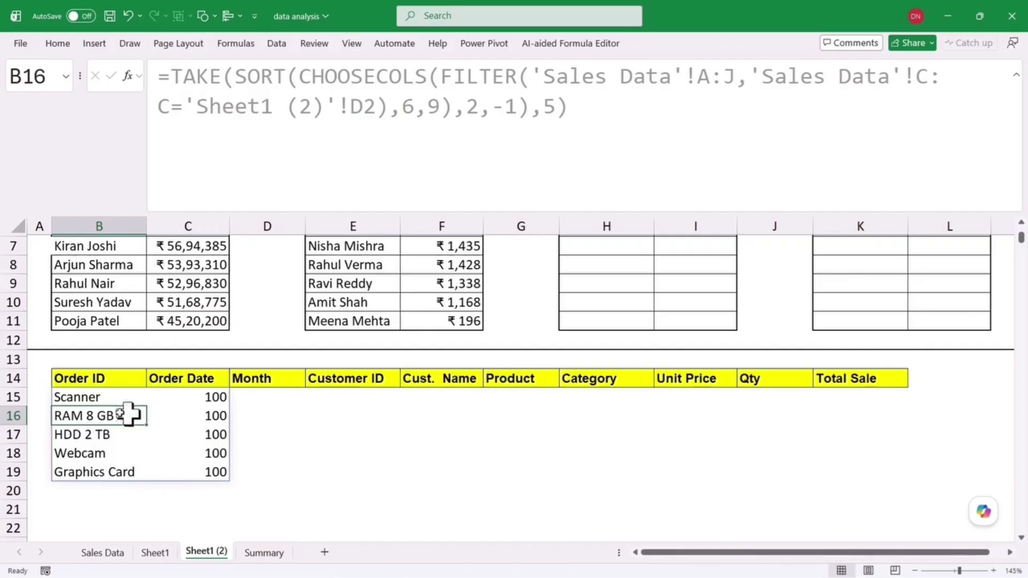
- Move the finished formula from B15 to H7 in the Top 5 Products by QTY table
left_click(80, 397)
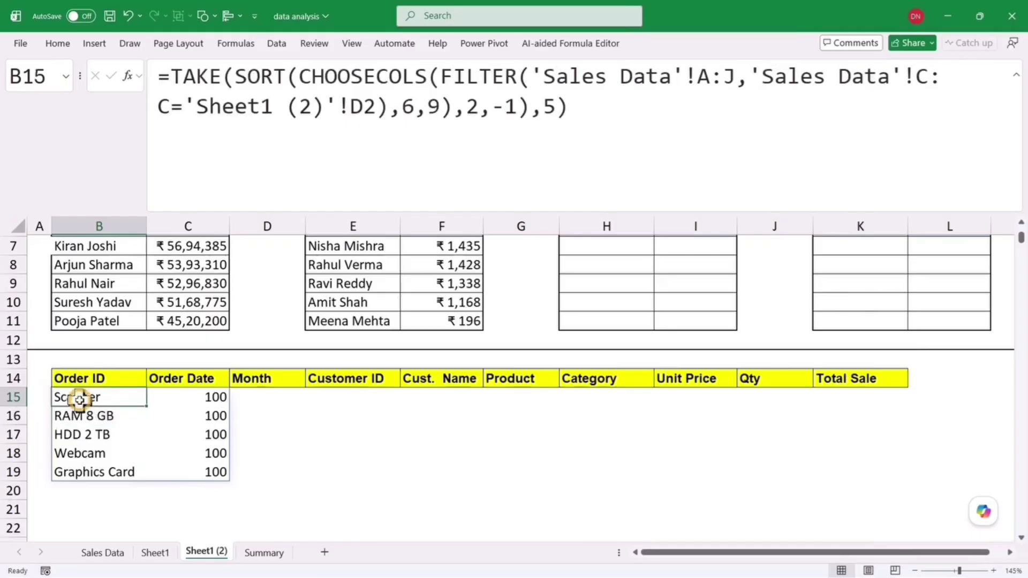
key("ctrl+c")
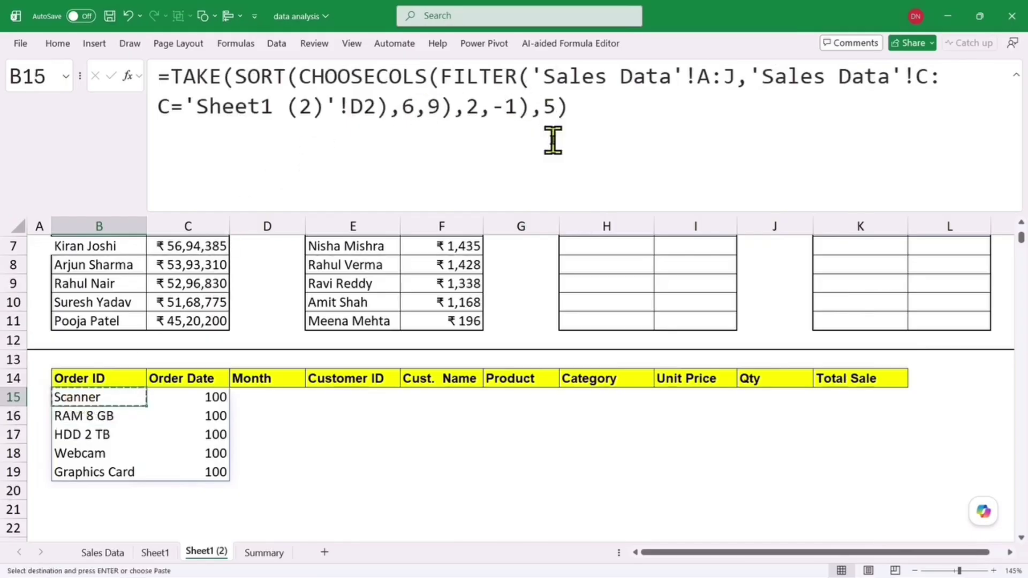
scroll(552, 374, "up", 2)
left_click(598, 357)
key("ctrl+v")
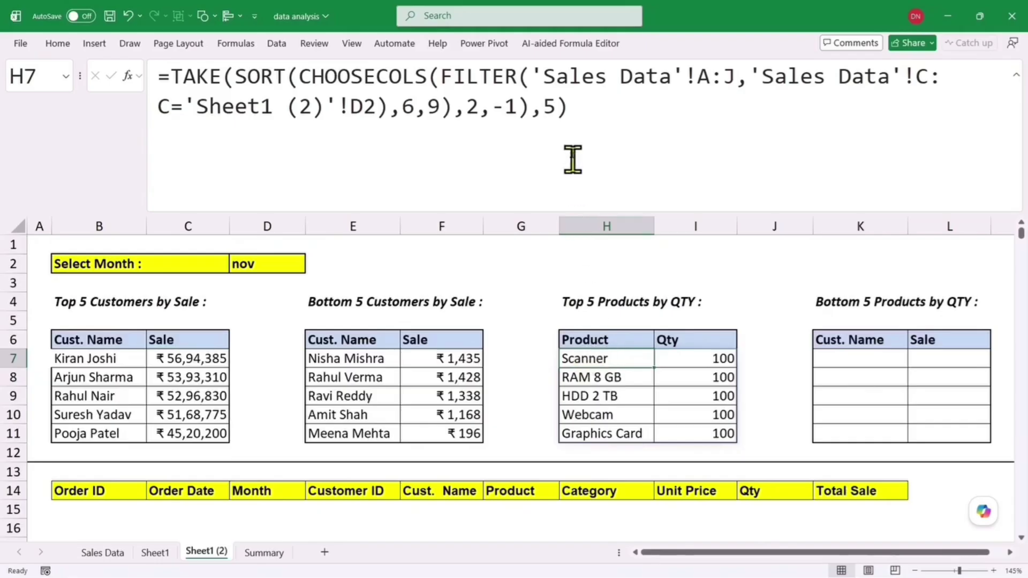
- Copy the H7 formula text into K7 and set its TAKE rows argument to -5 for the bottom five products
left_click_drag(576, 107, 69, 41)
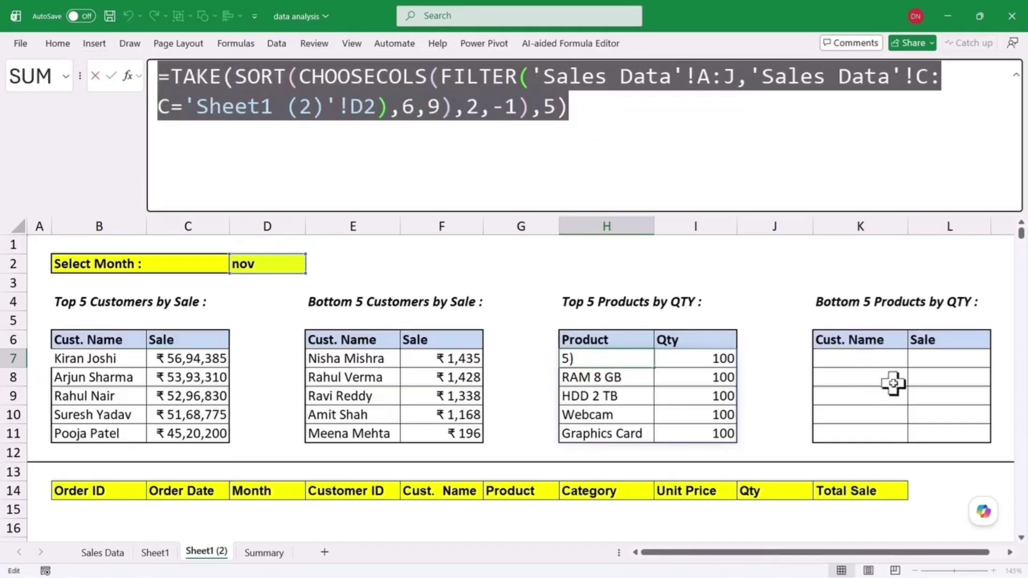
type("=")
left_click(840, 358)
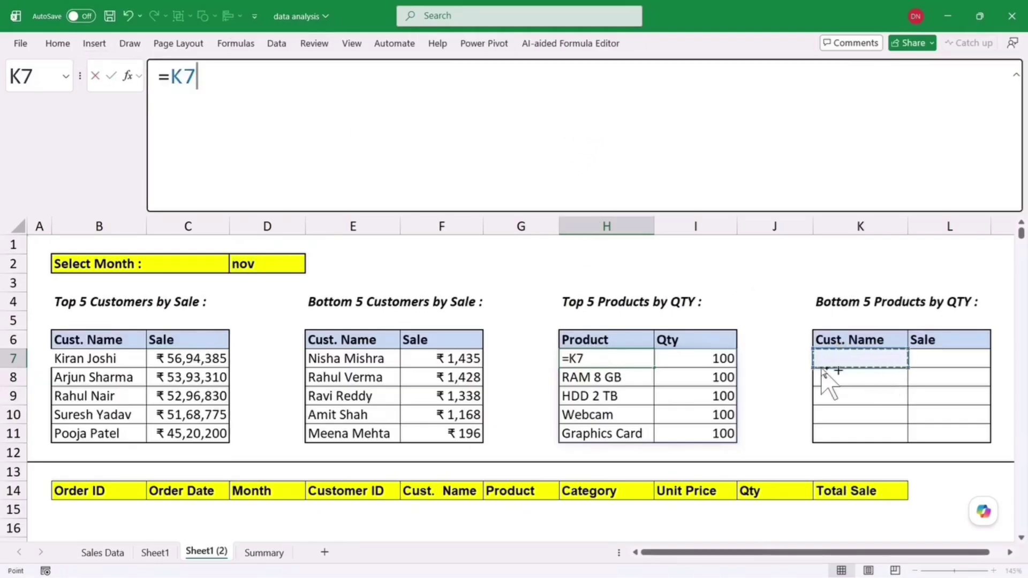
key("Escape")
left_click(830, 368)
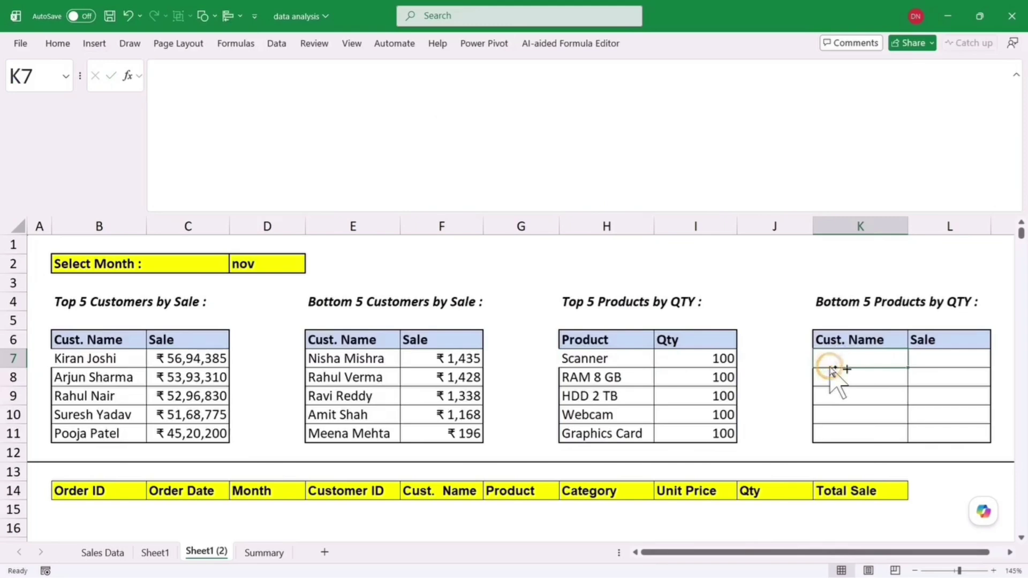
key("ctrl+v")
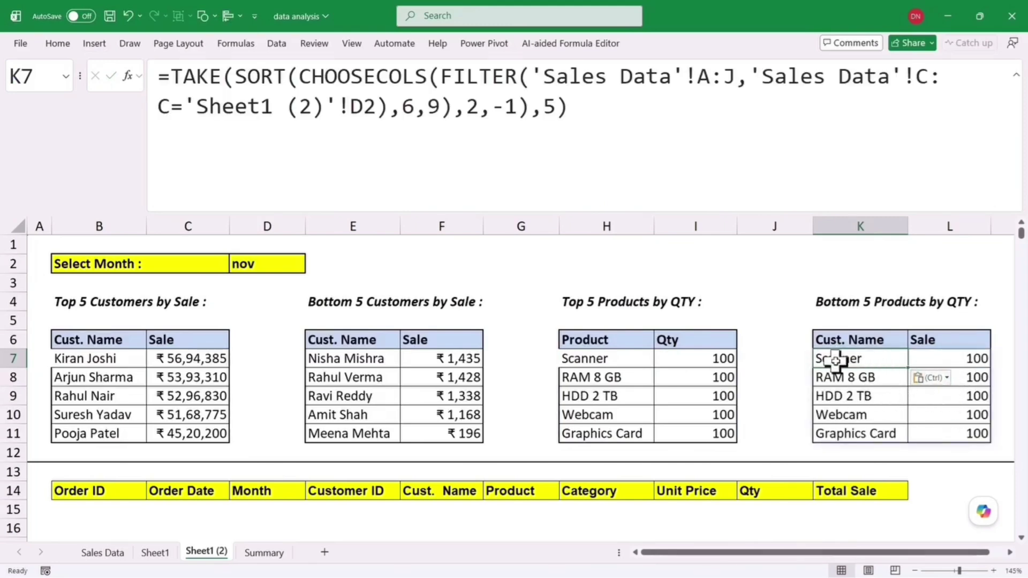
left_click(545, 110)
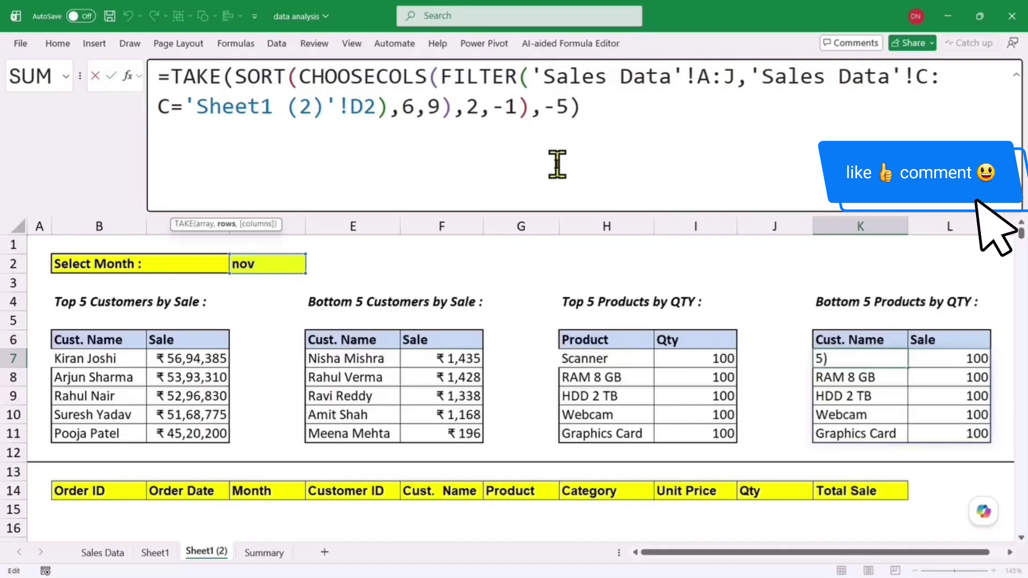
key("Return")
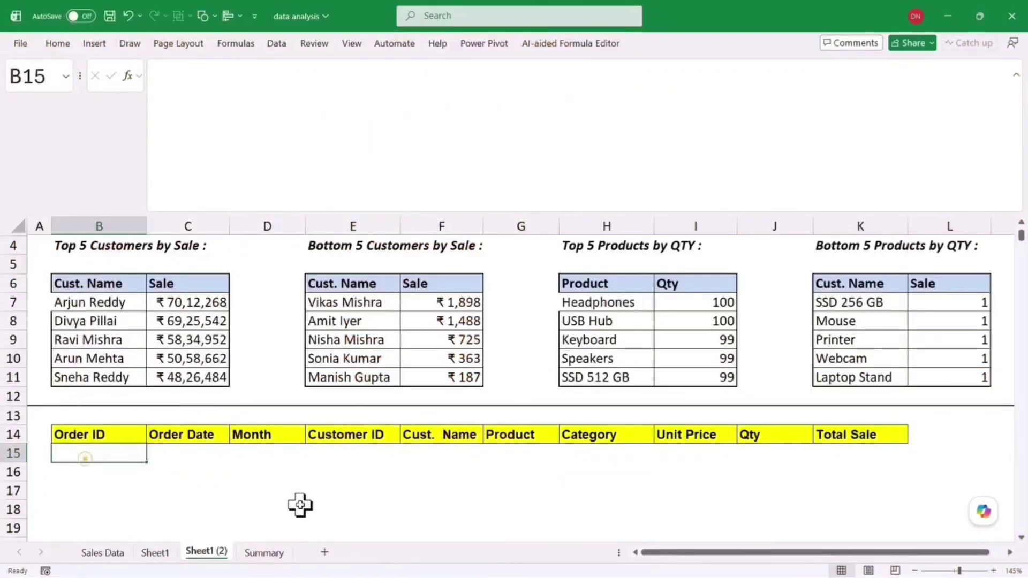
- Start a FILTER formula in B15 with Sales Data columns A:J as the array
type("=filt")
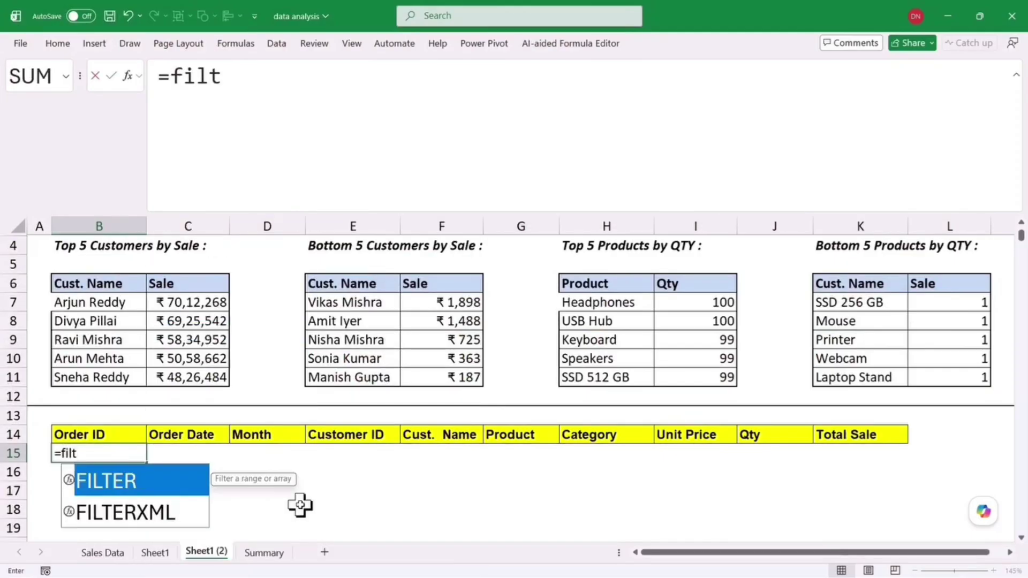
key("Tab")
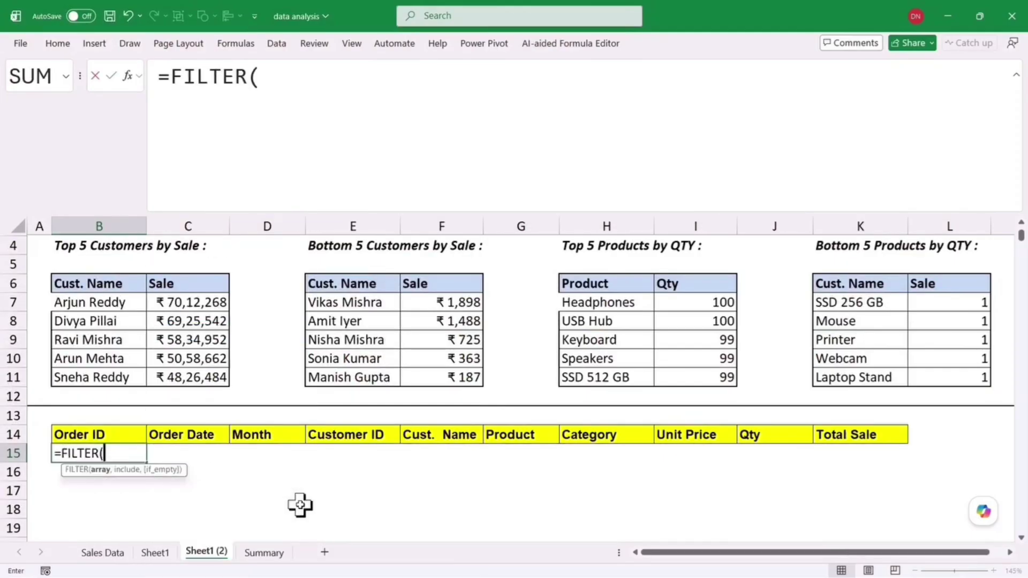
left_click(105, 557)
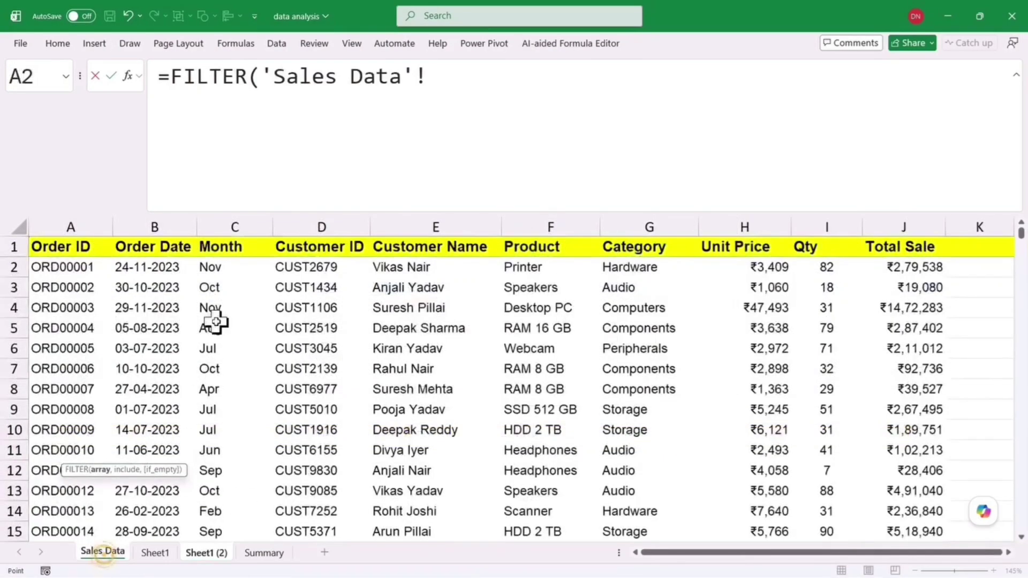
left_click_drag(68, 228, 881, 225)
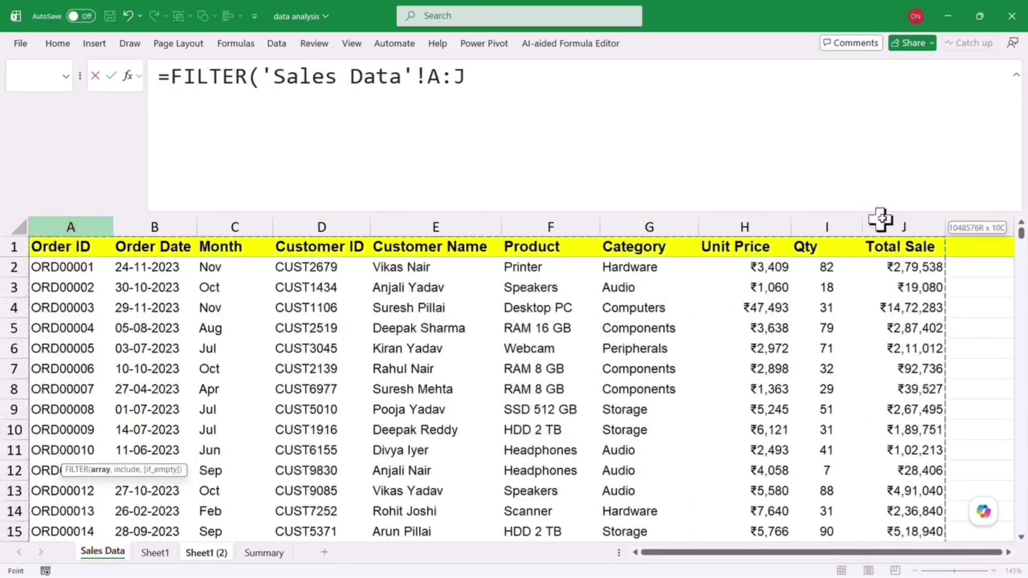
left_click(586, 84)
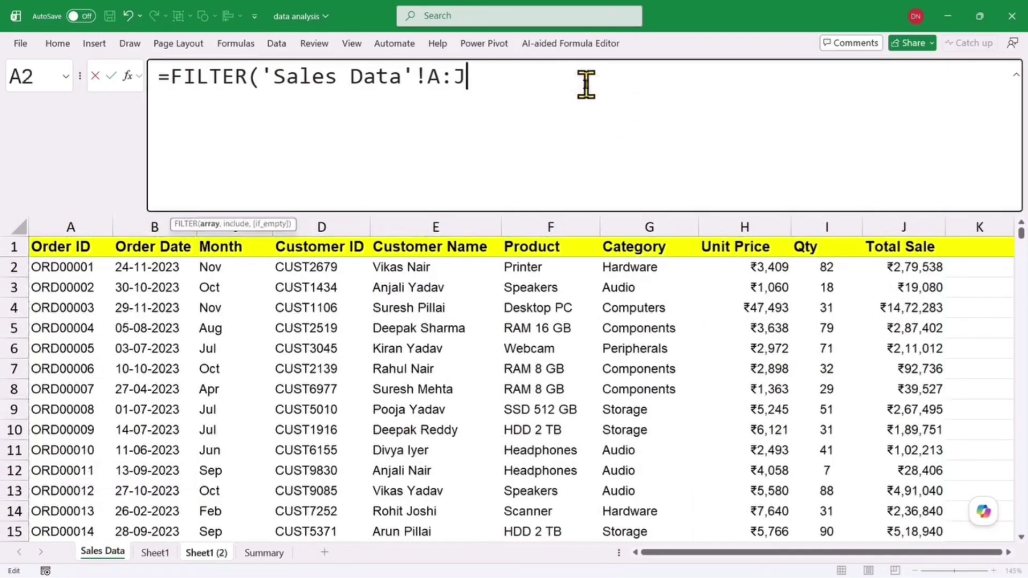
type(",")
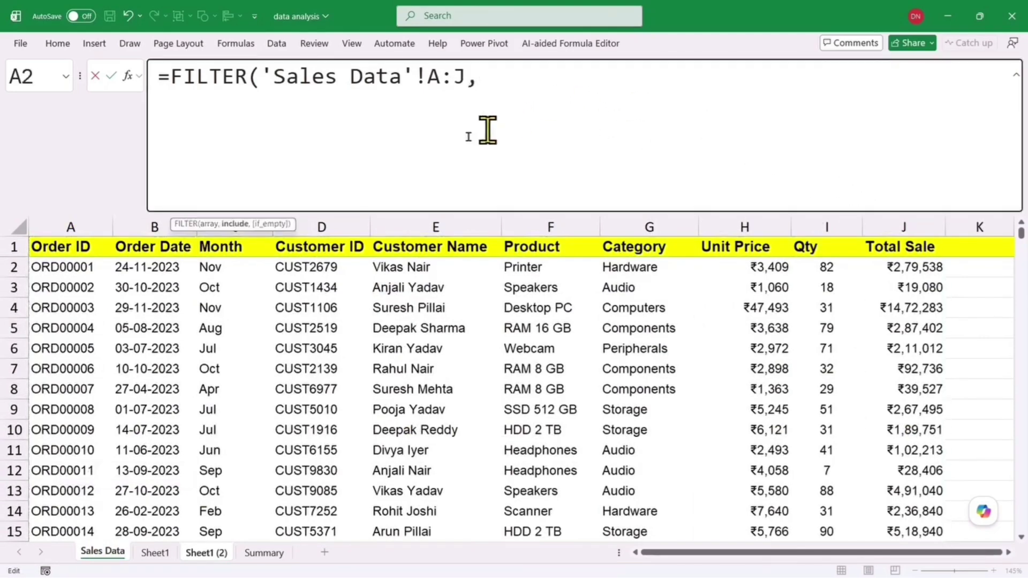
- Complete the B15 FILTER formula with the condition that Sales Data column C equals the month in D2 of Sheet1 (2)
left_click(237, 224)
type("=")
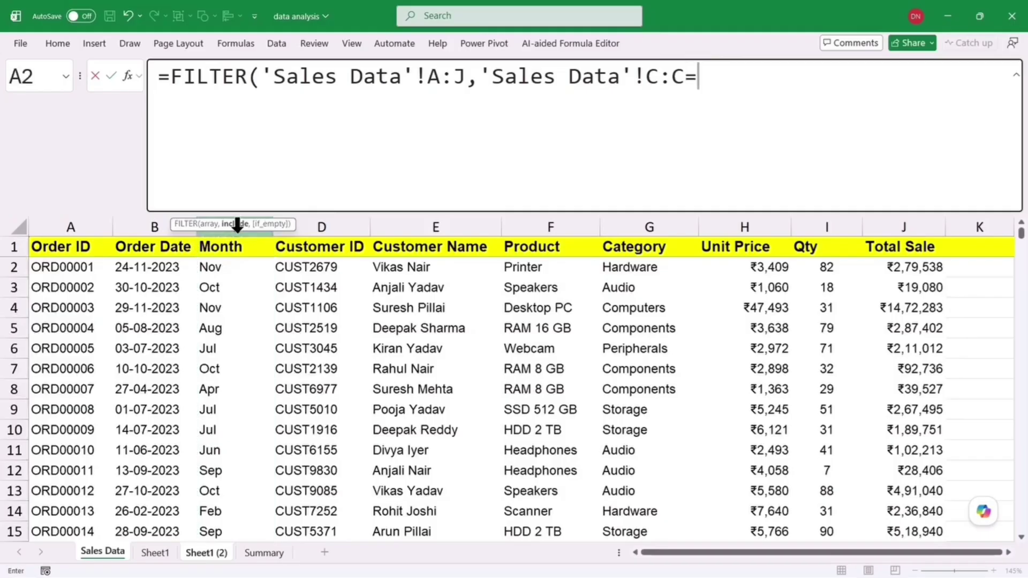
left_click(202, 552)
scroll(312, 270, "up", 1)
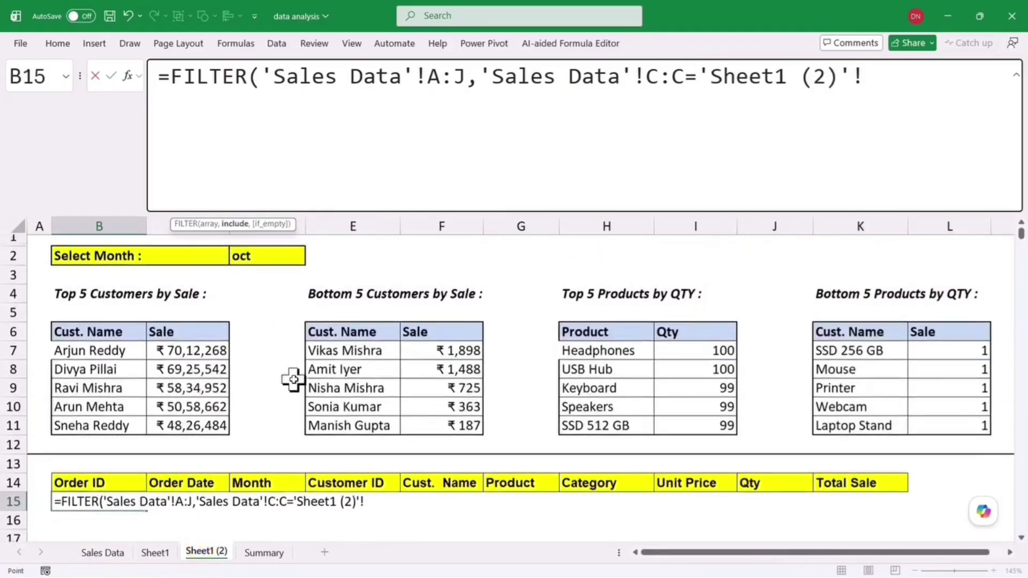
left_click(275, 268)
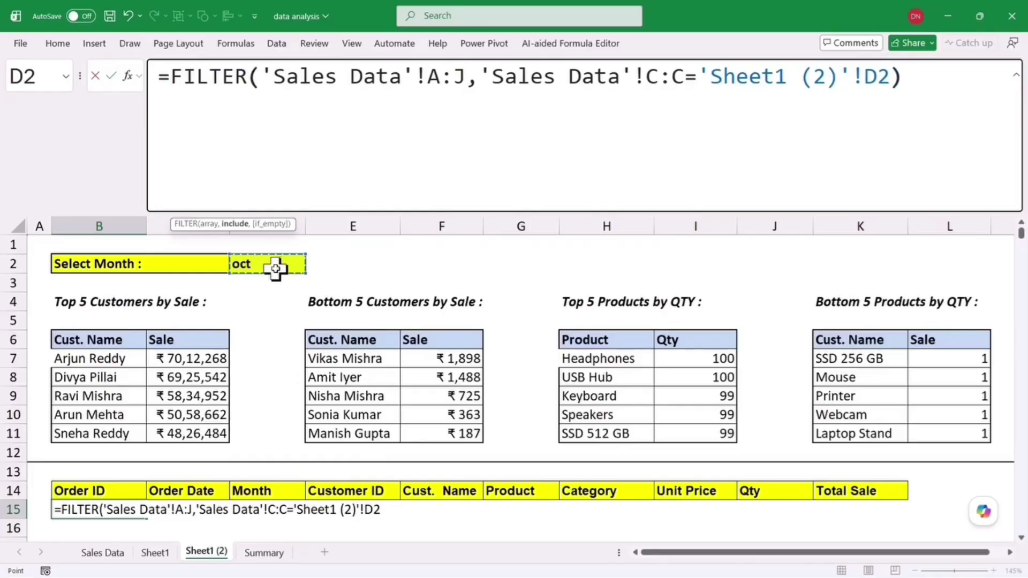
key("Return")
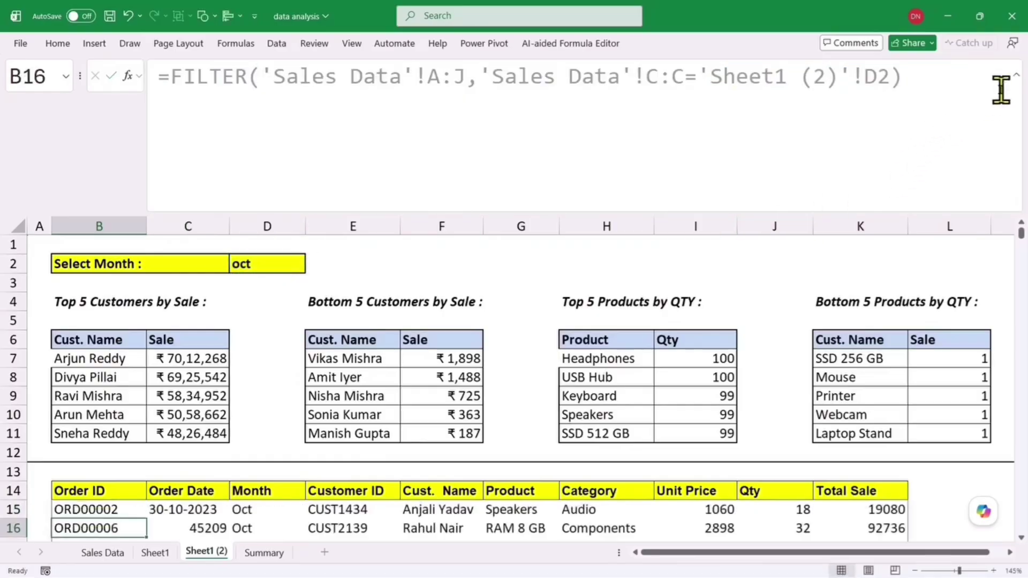
- Collapse the expanded formula area and set the report month in D2 to feb
left_click(1016, 75)
left_click(275, 140)
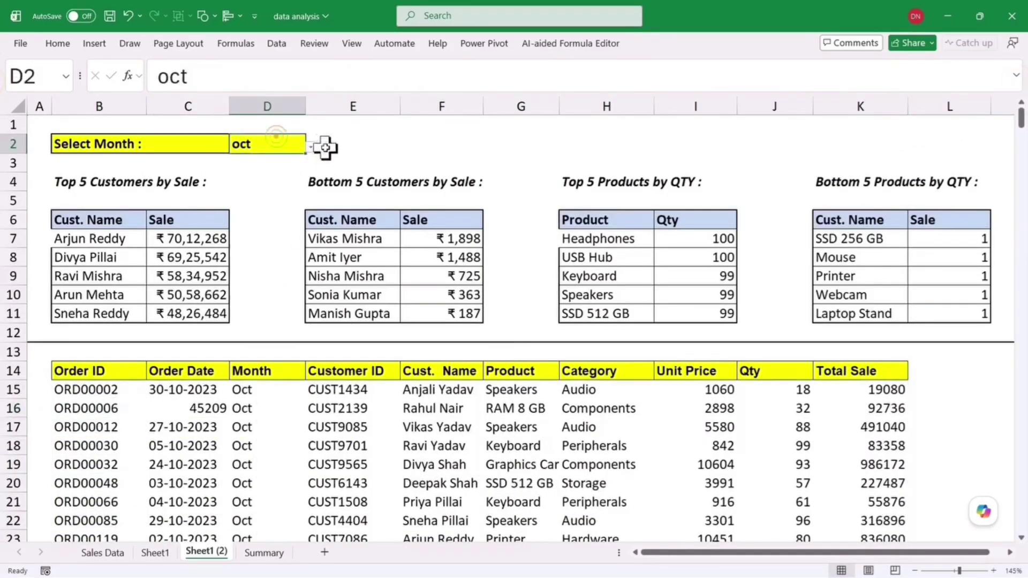
left_click(313, 145)
left_click(269, 204)
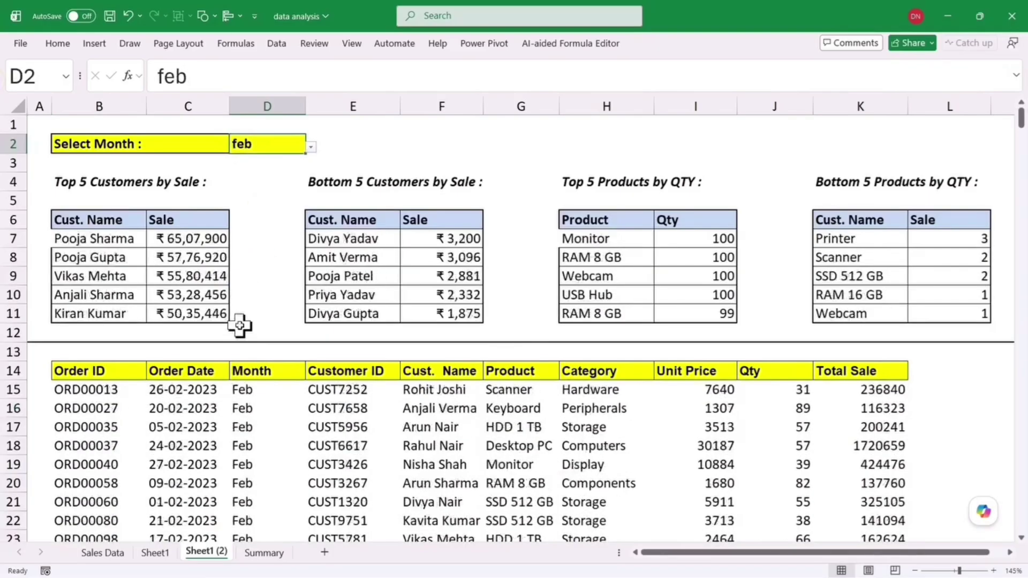
- Hide the ribbon in full-screen view and look over the order list below the summary tables
key("ctrl+shift+F1")
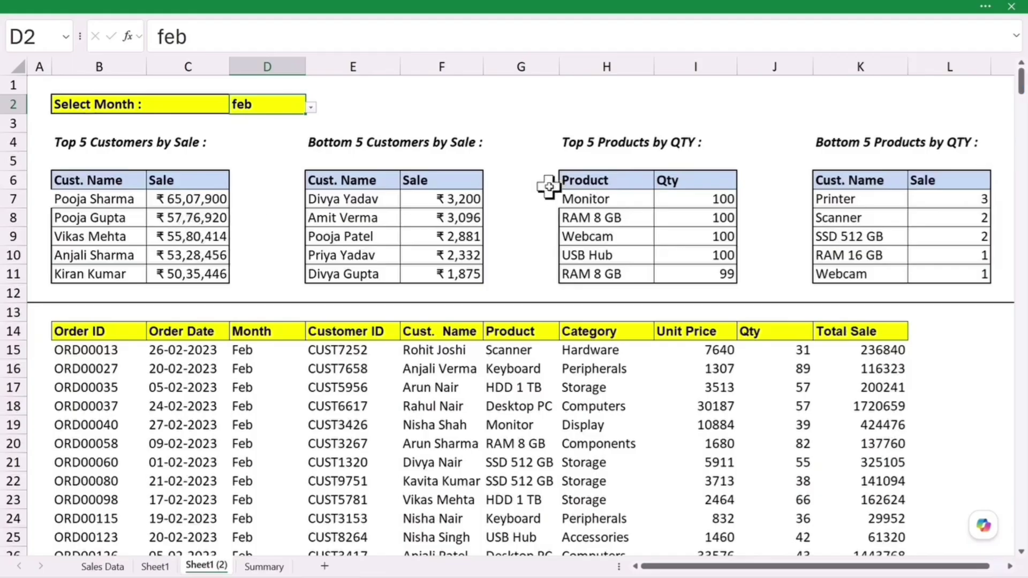
scroll(257, 395, "down", 3)
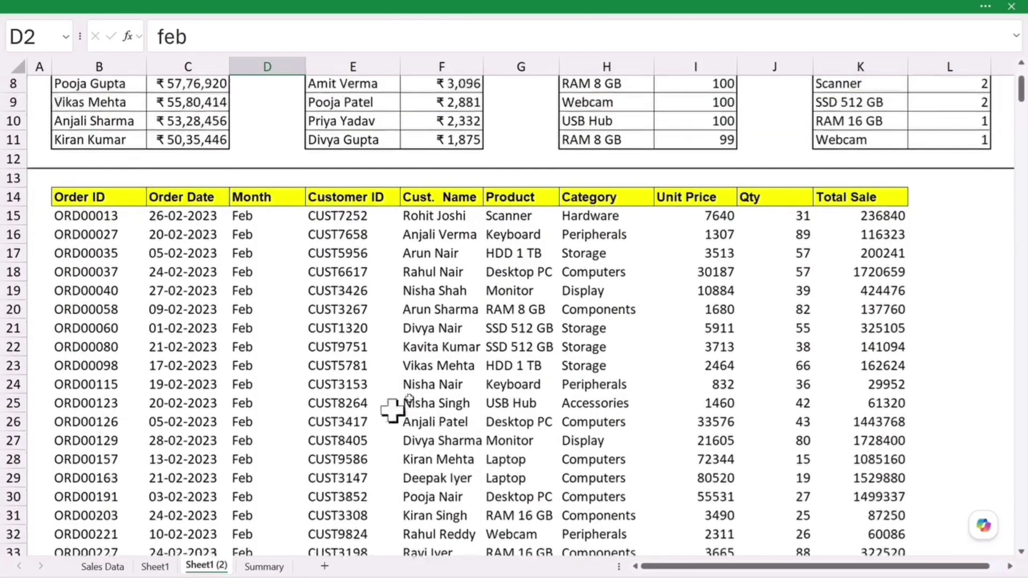
scroll(447, 459, "up", 2)
scroll(278, 172, "up", 2)
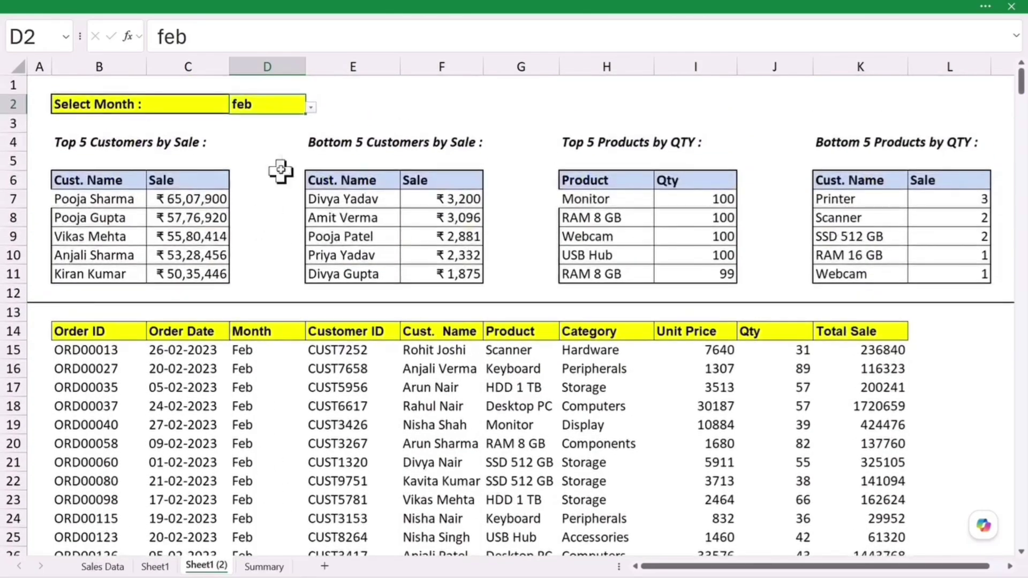
- Test the report by setting the month in D2 to jun and finally to mar
left_click(310, 108)
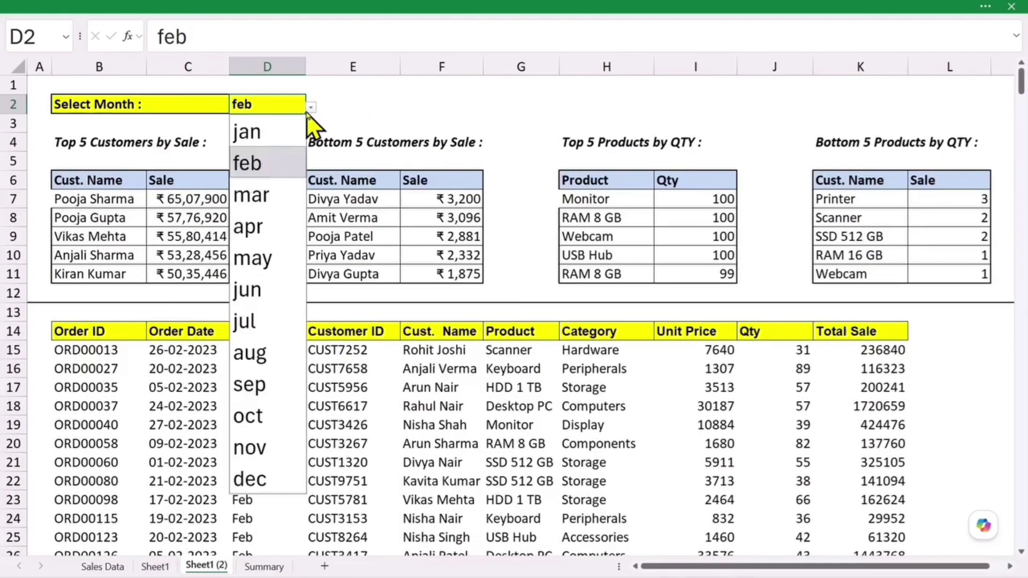
left_click(266, 300)
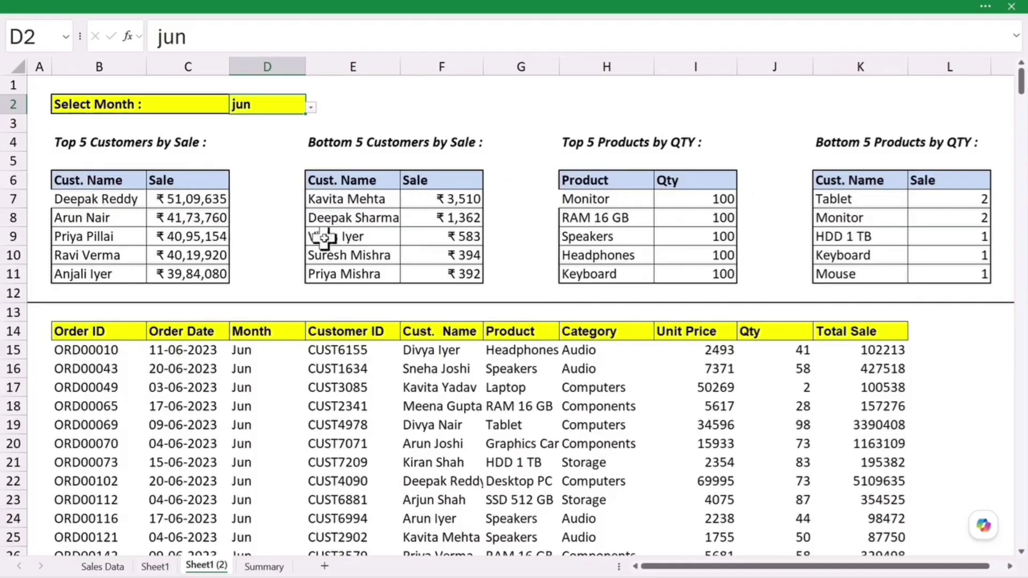
left_click(311, 107)
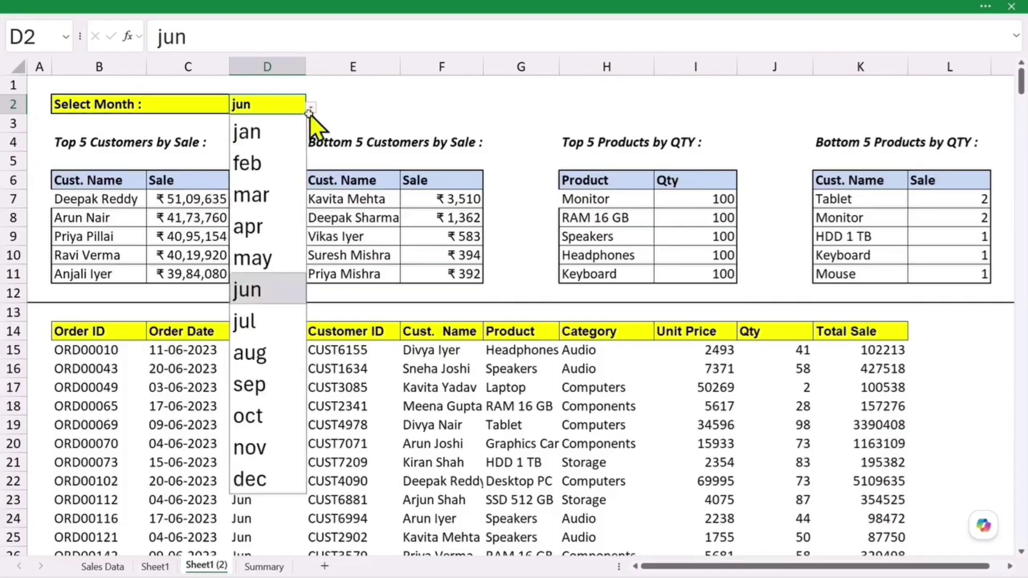
left_click(256, 196)
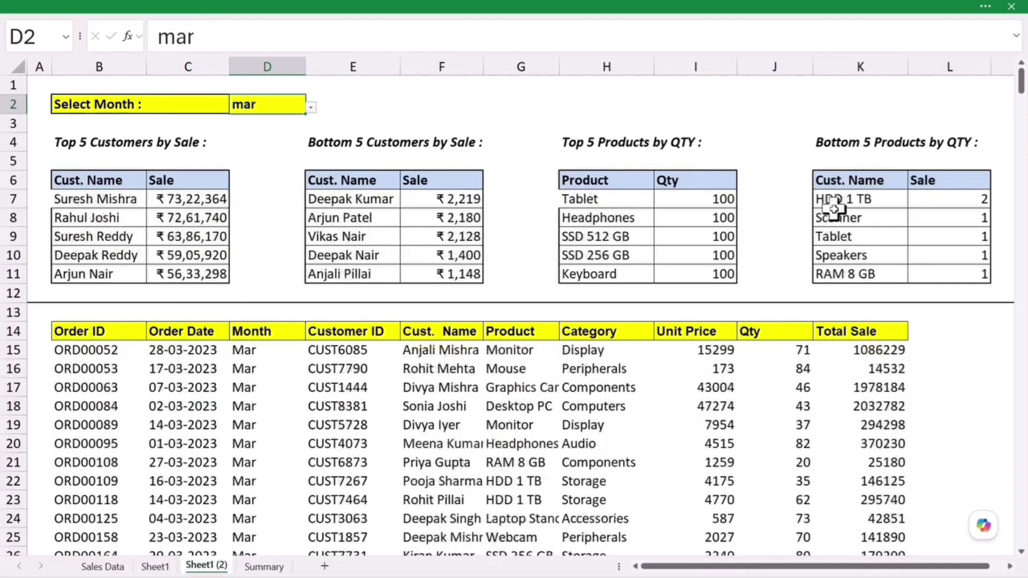